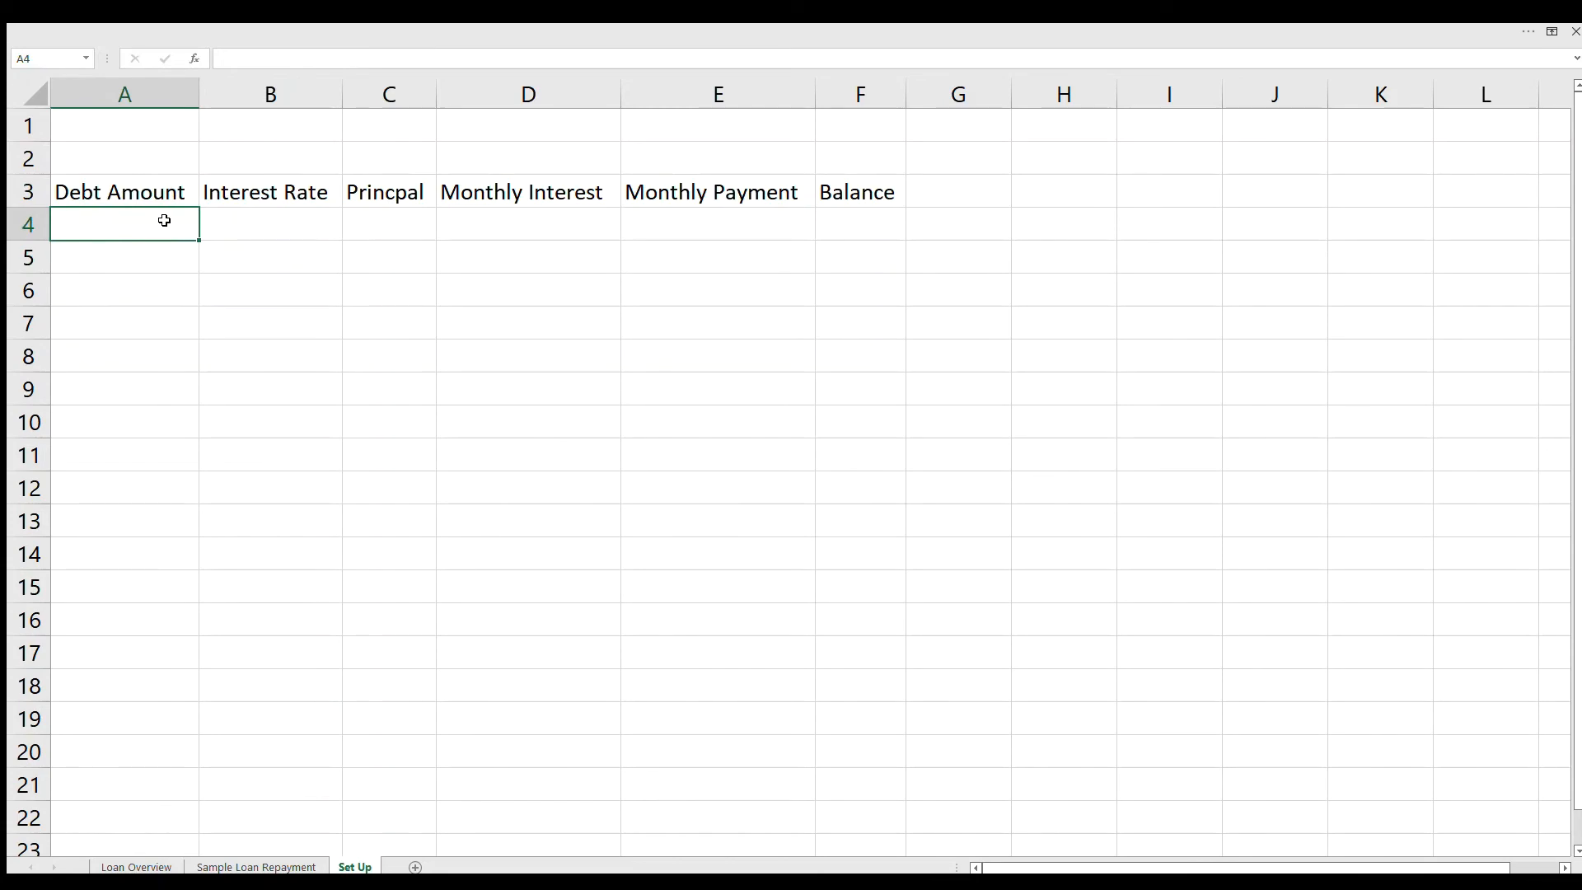
Step: Fill in row 4 with a debt amount of 25,000, an interest rate of 4% and a principal of 208.33
type("25,000")
key("Tab")
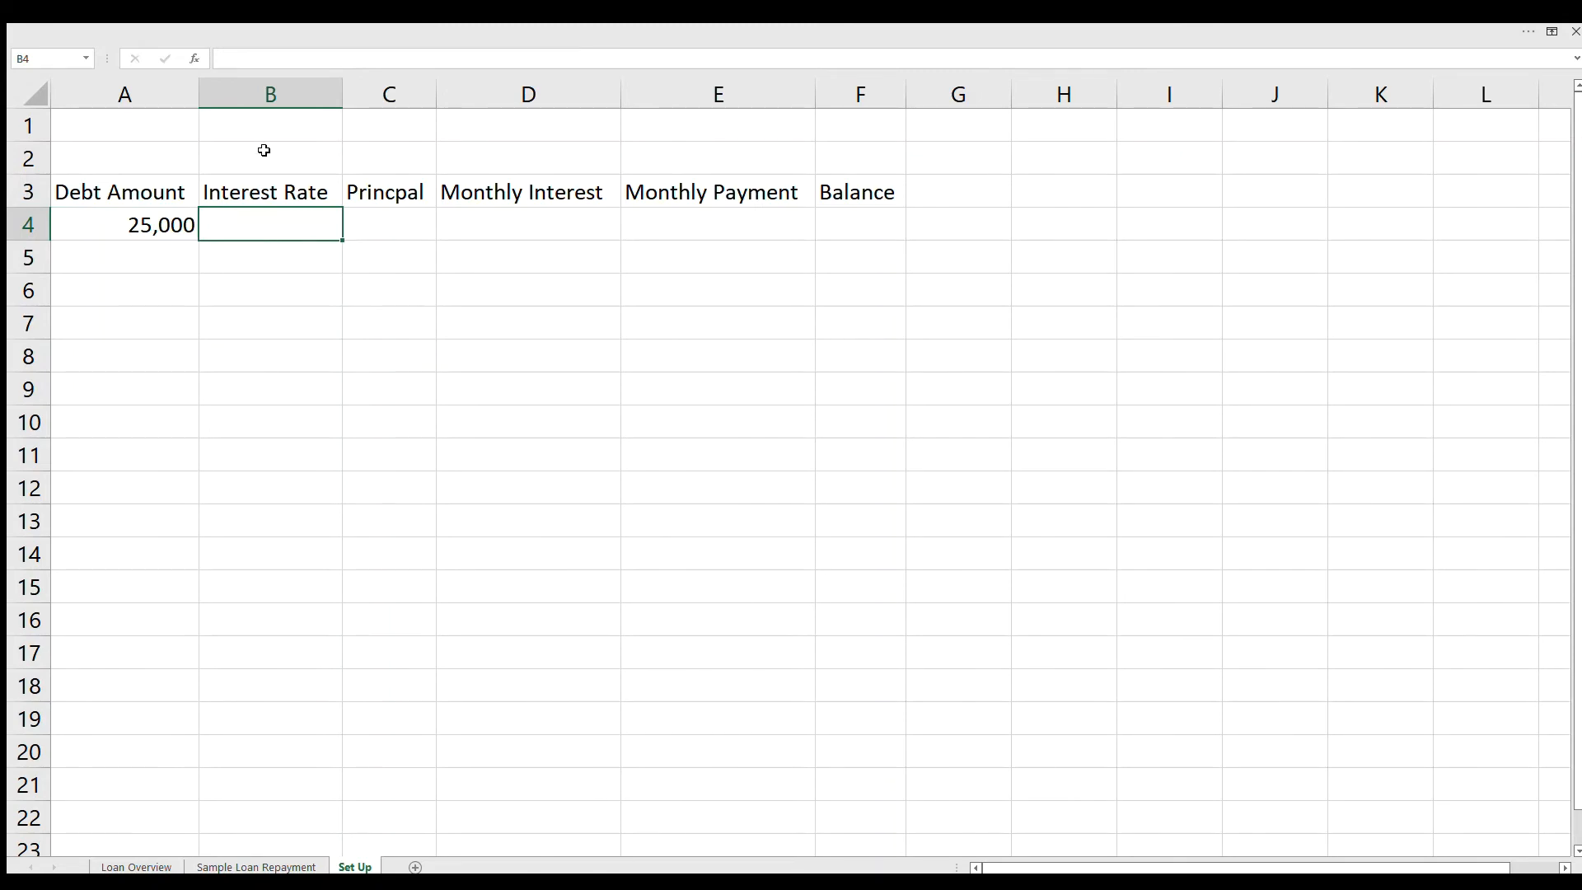
type("4%")
key("Tab")
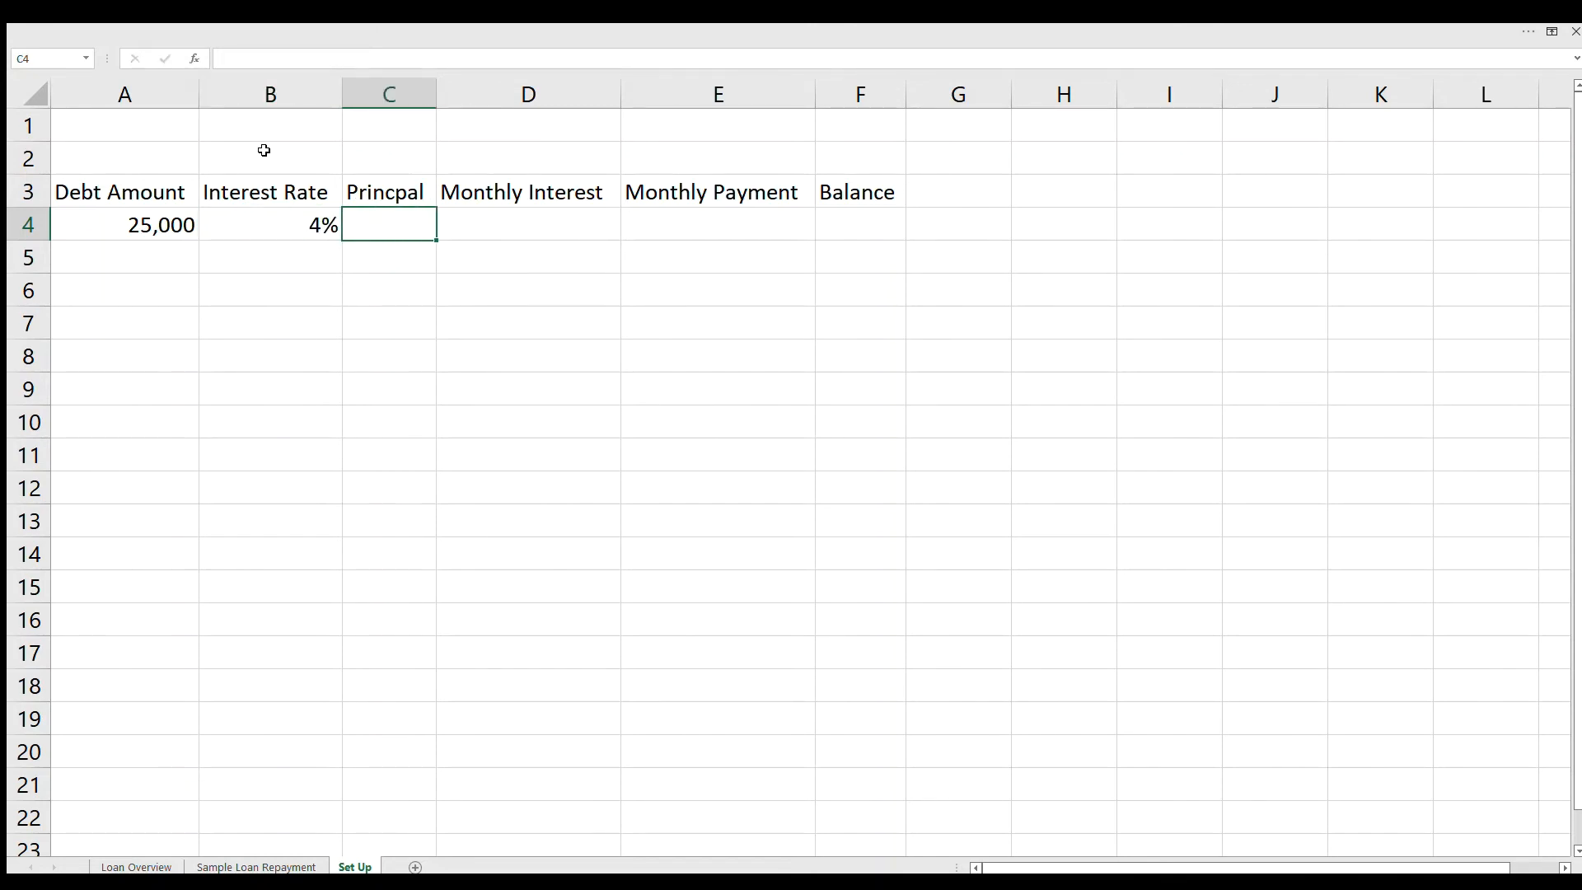
type("208.33")
key("Tab")
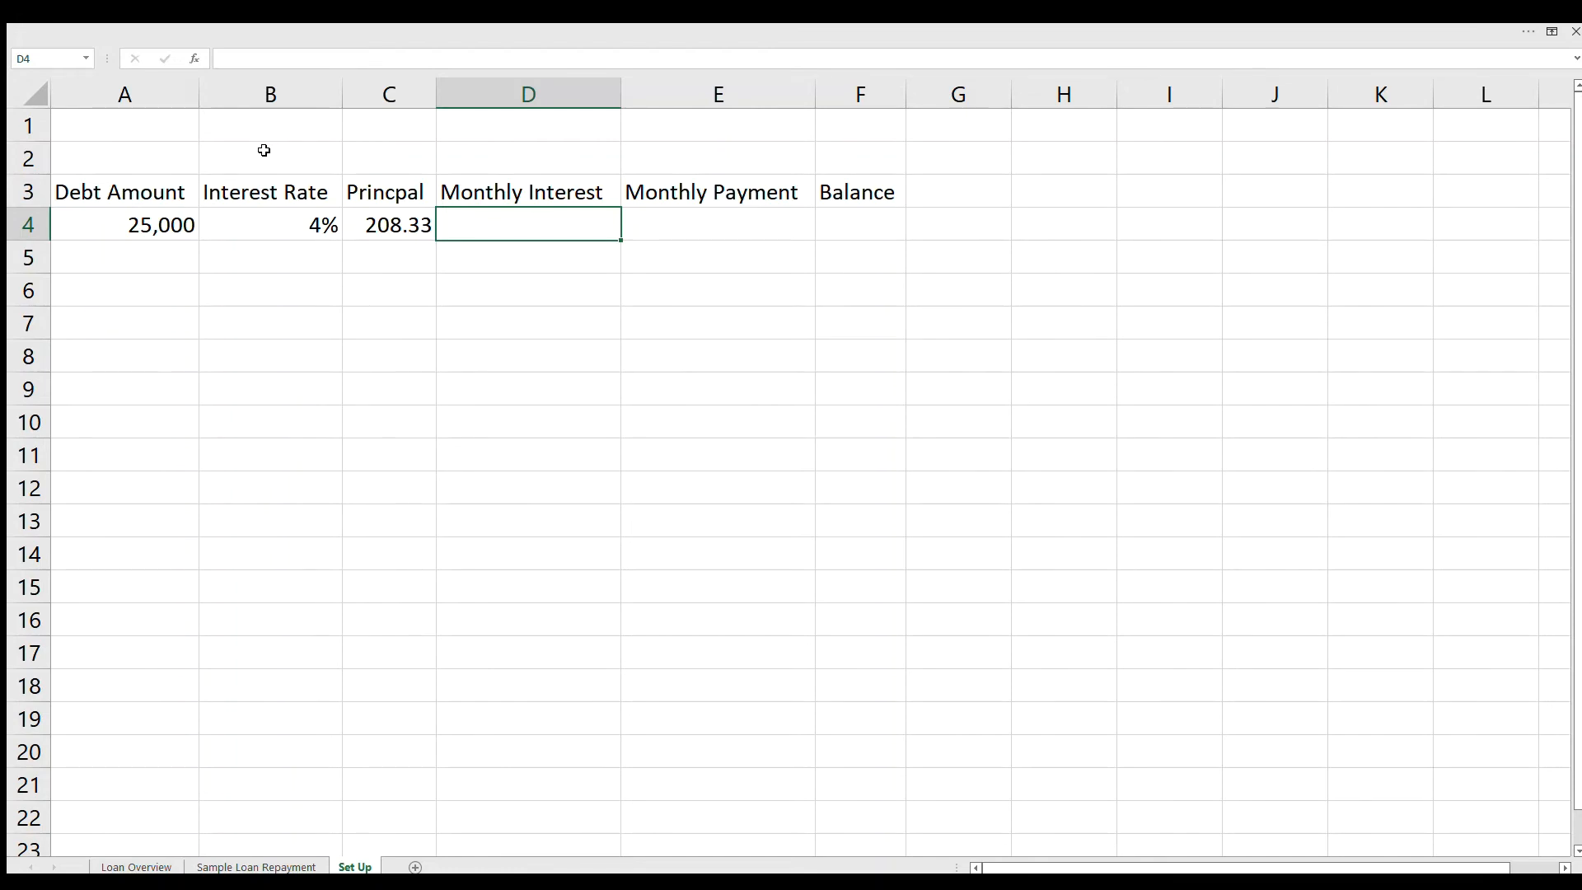
Step: Replace the interest rate in B4 with the daily rate formula =.04/365
key("Left")
key("Left")
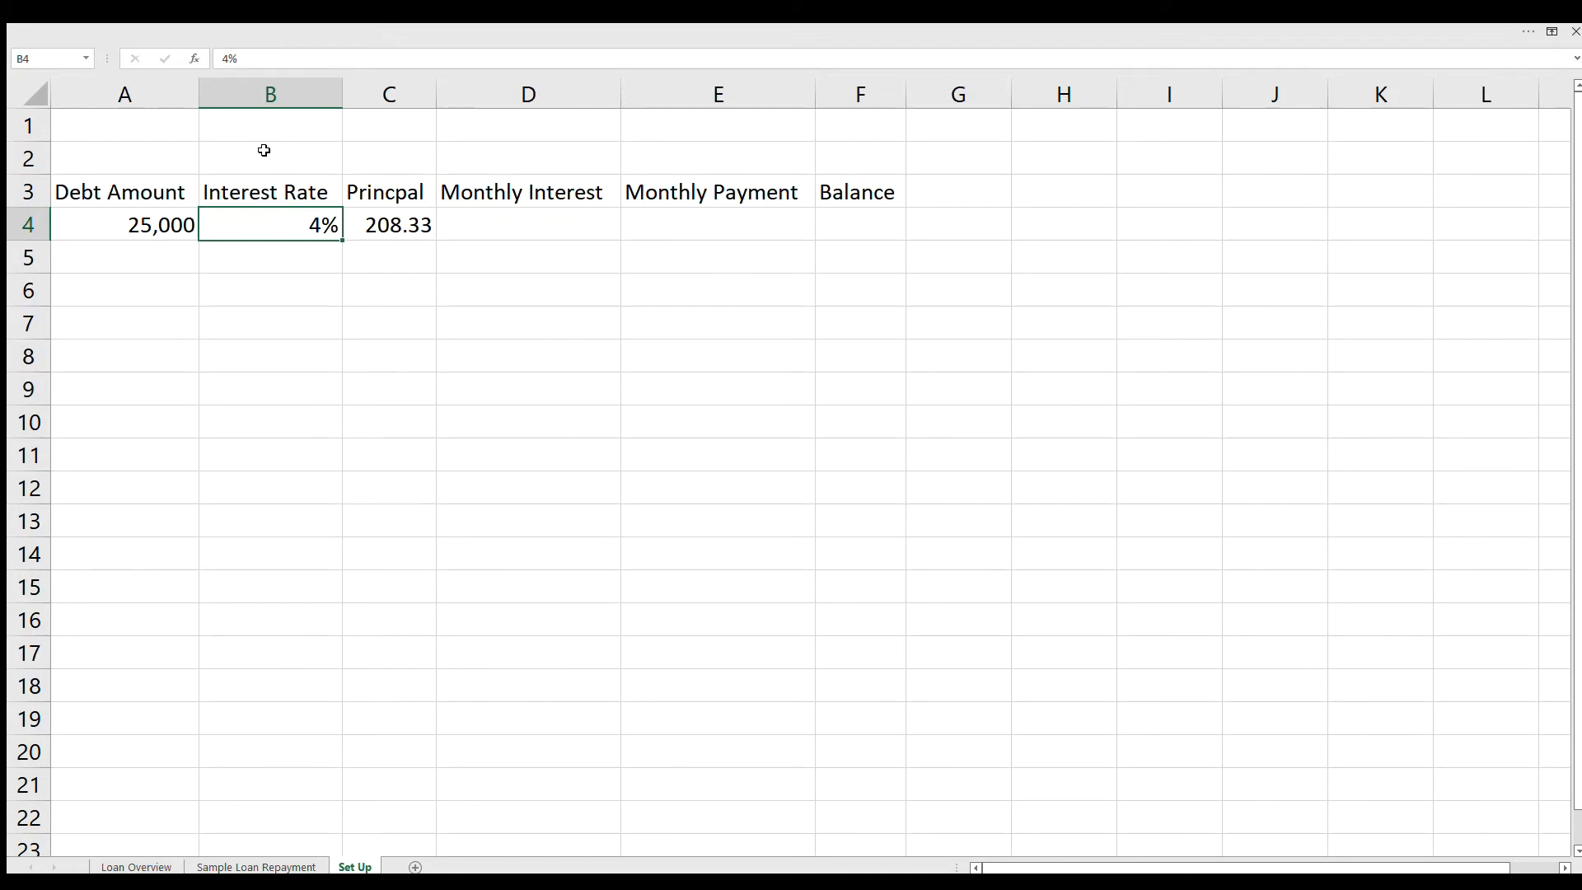
type("=")
type(".04")
type("/365")
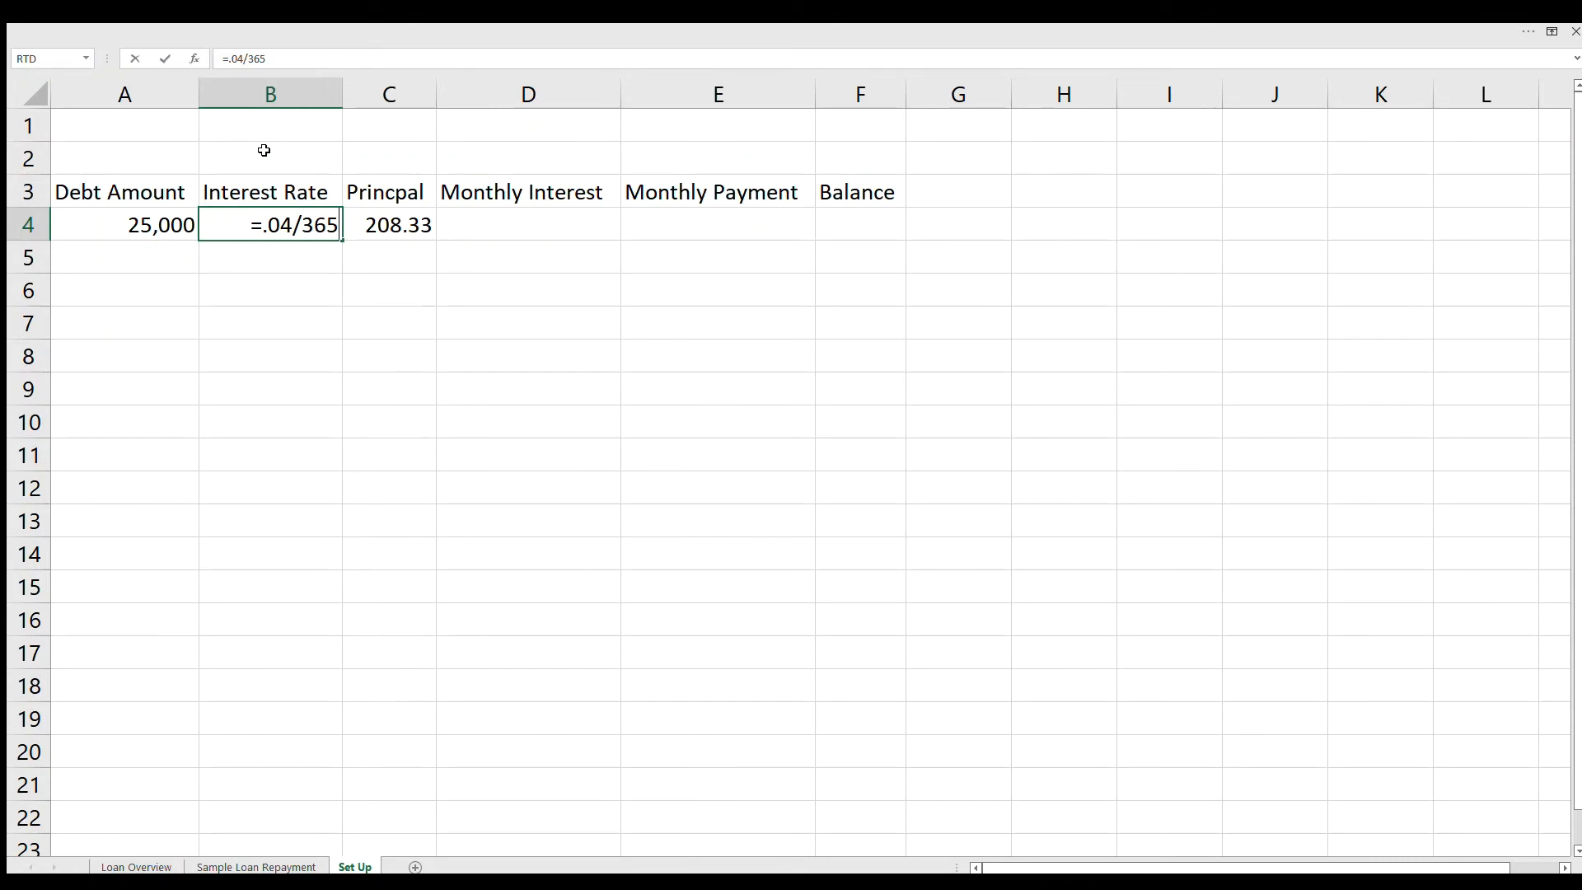
key("Return")
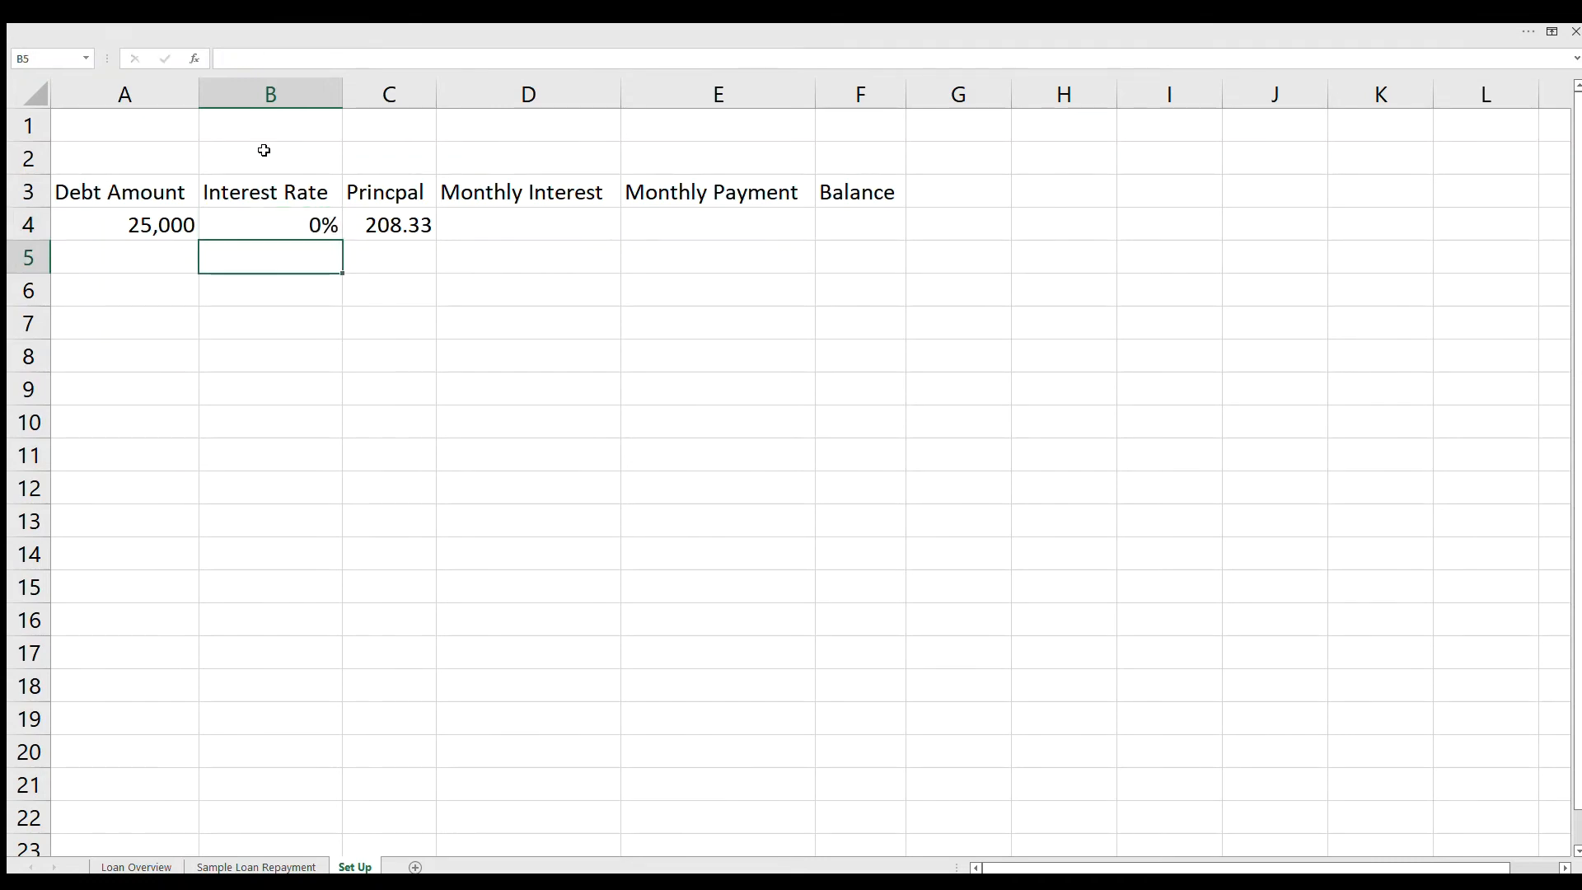
Step: Format the daily interest rate in B4 as a number with six decimal places
left_click(278, 227)
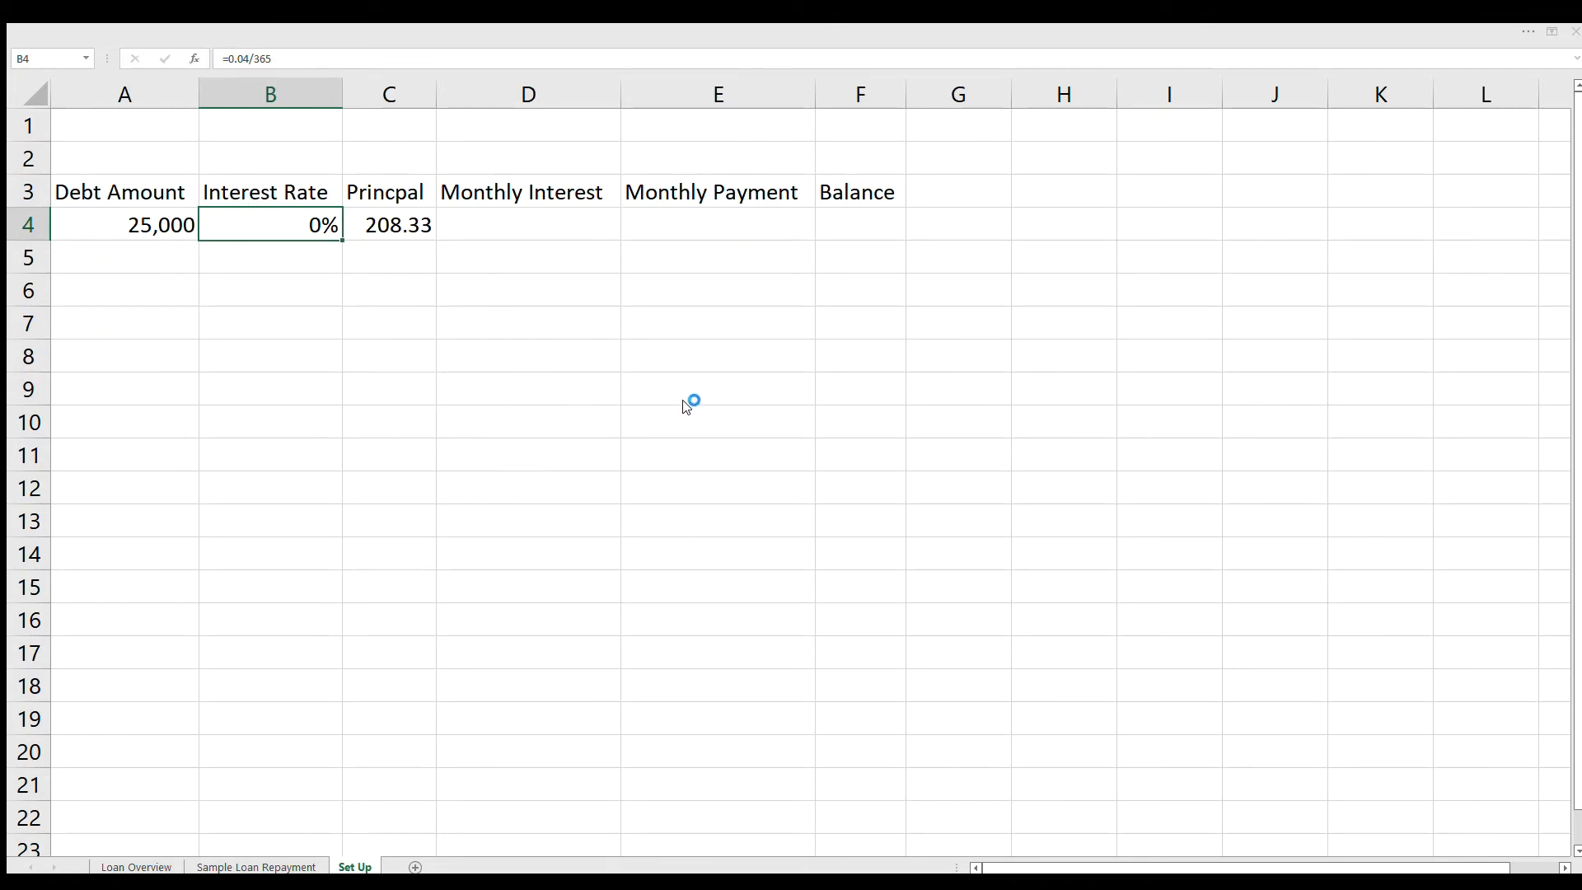
left_click(797, 666)
left_click(507, 682)
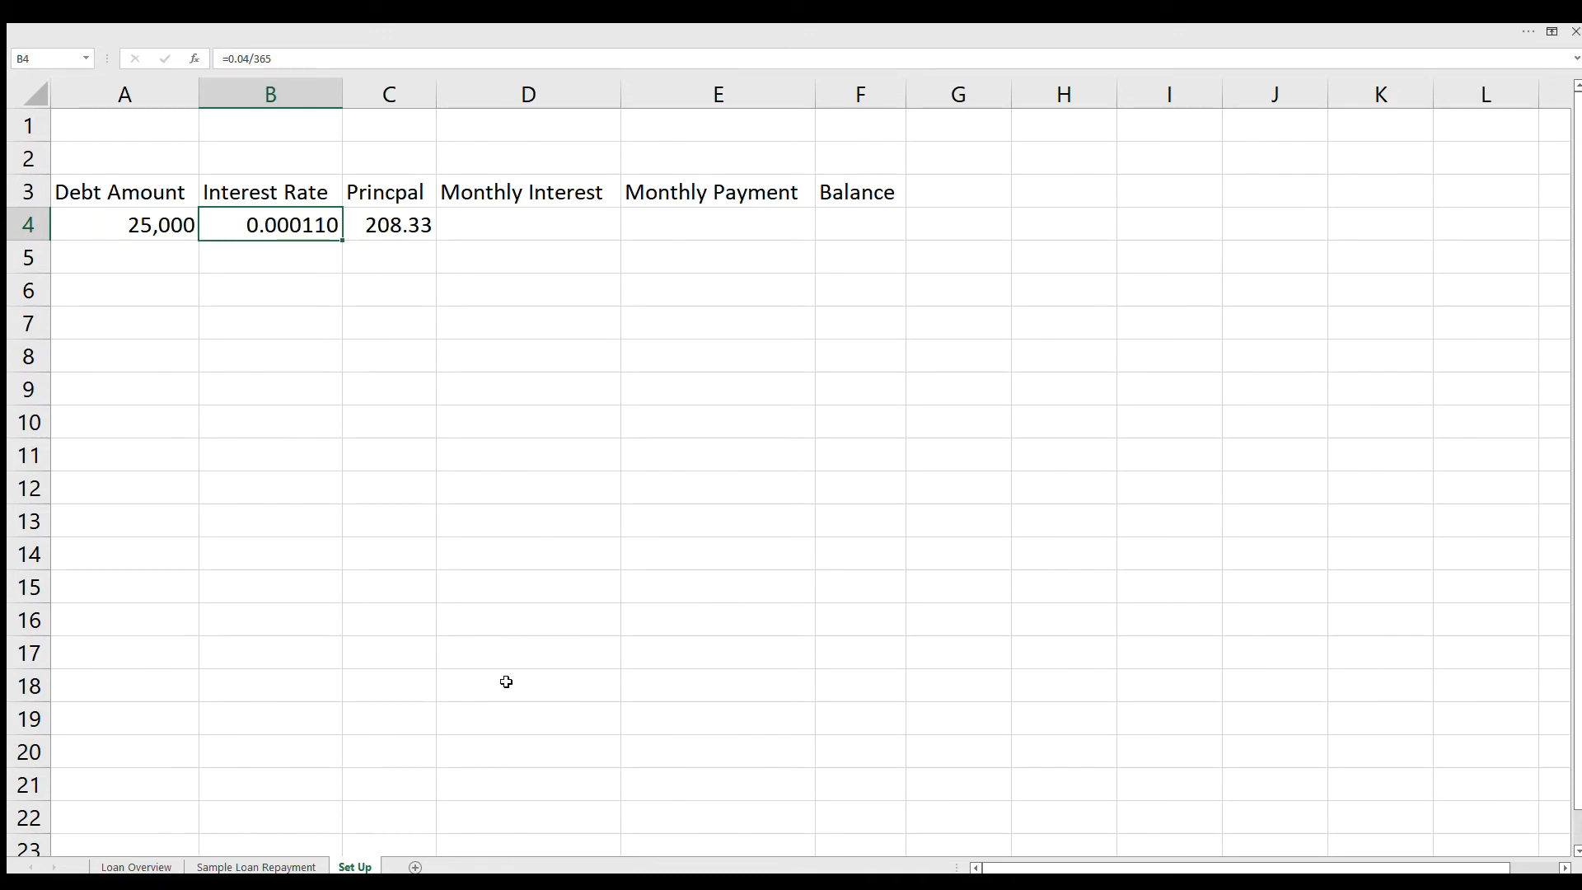
left_click(426, 522)
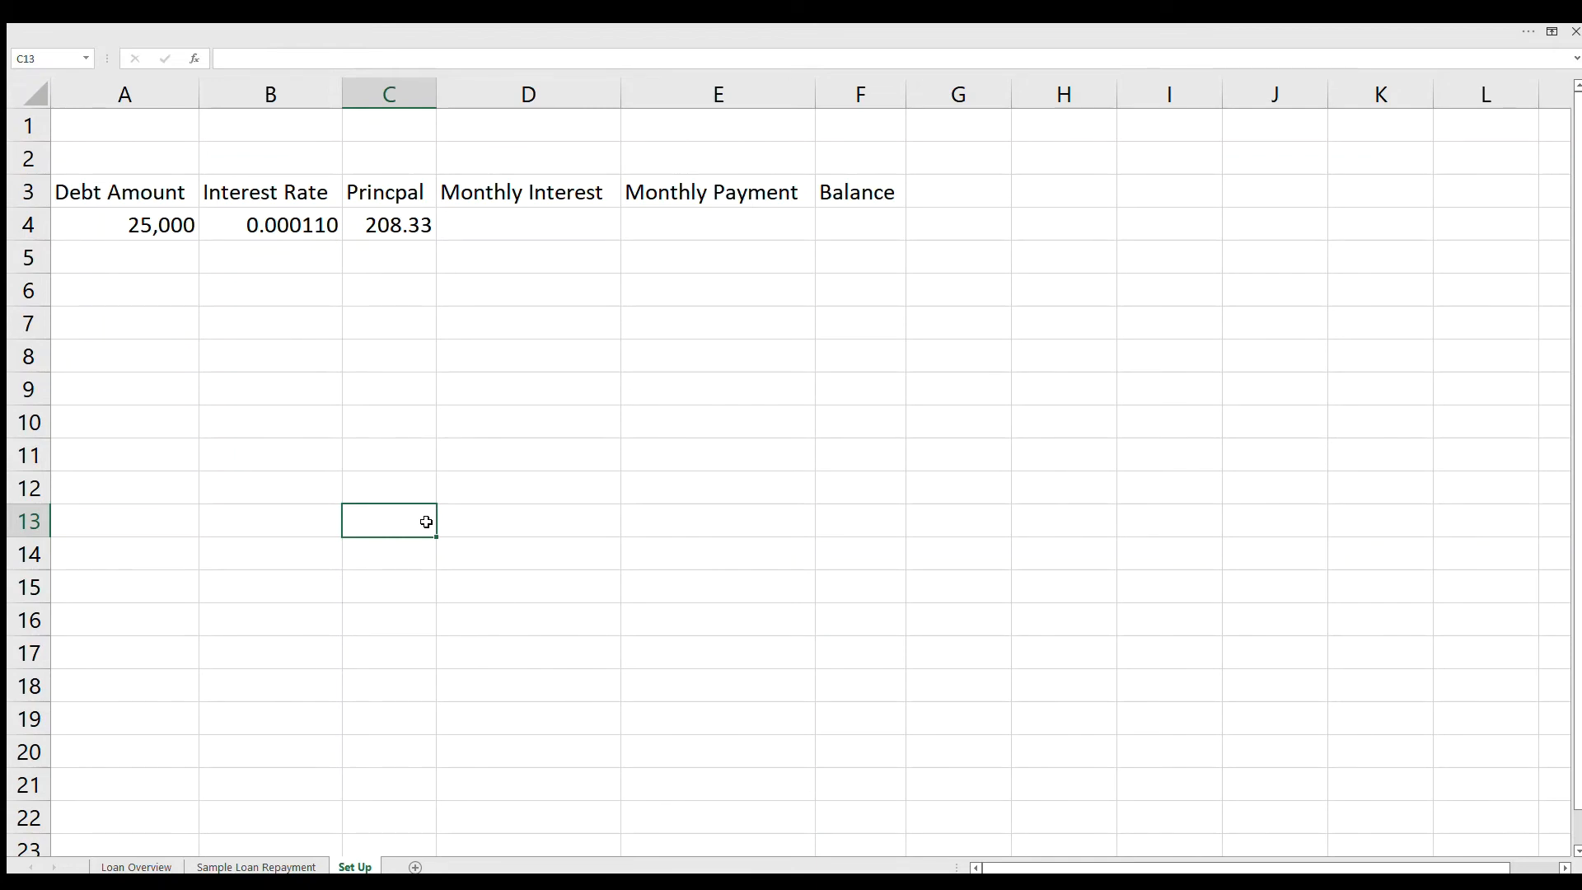
Step: Calculate the monthly interest in D4 with the formula =(A4*B4)*30
left_click(464, 220)
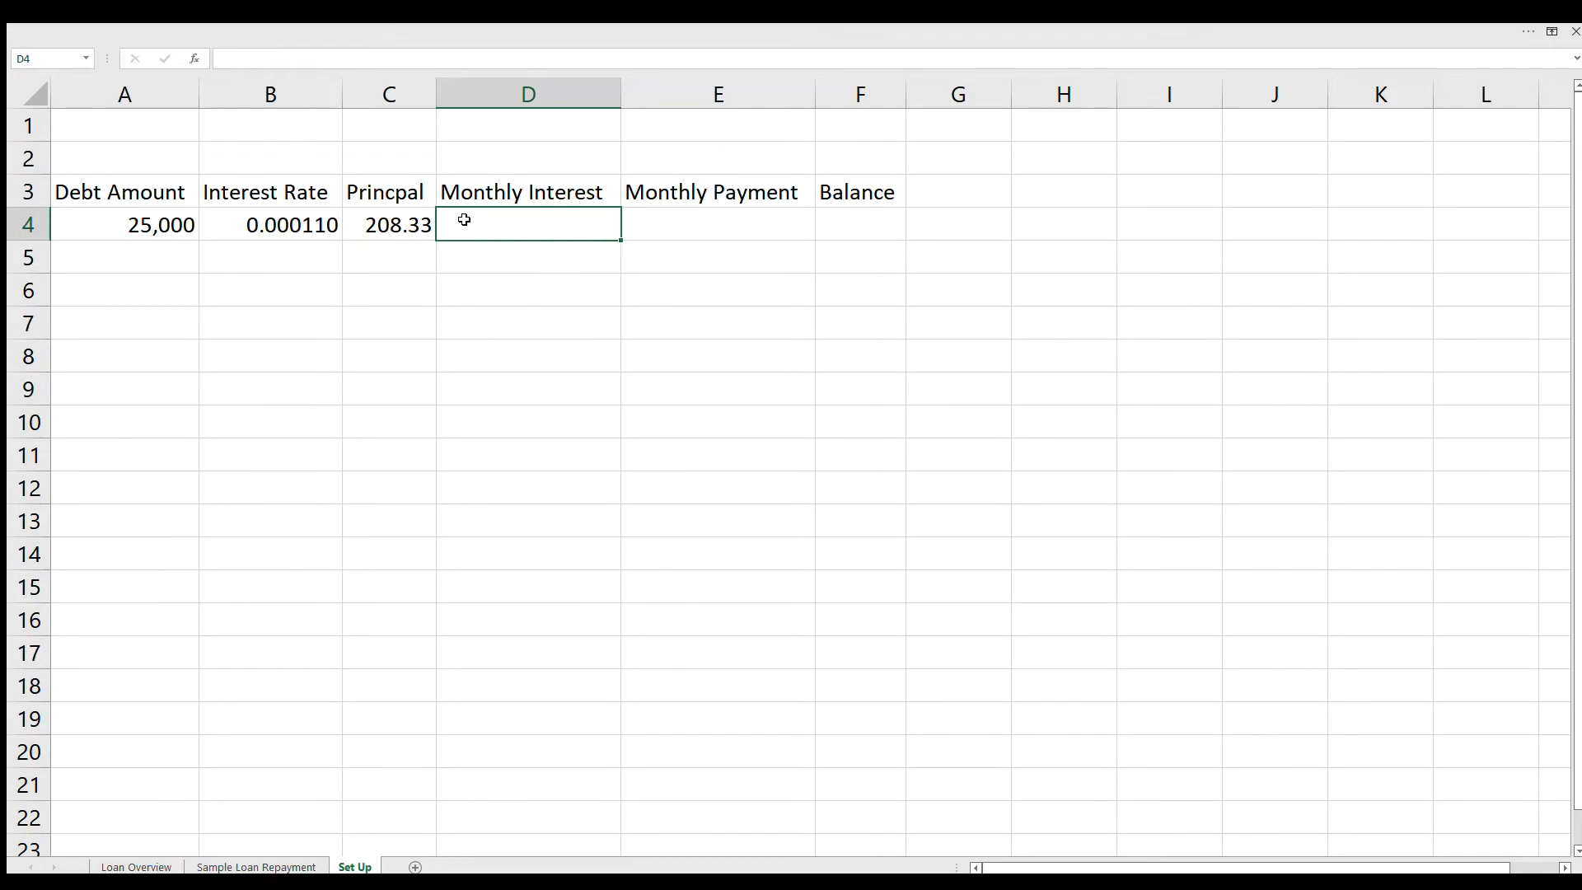
type("=(A4")
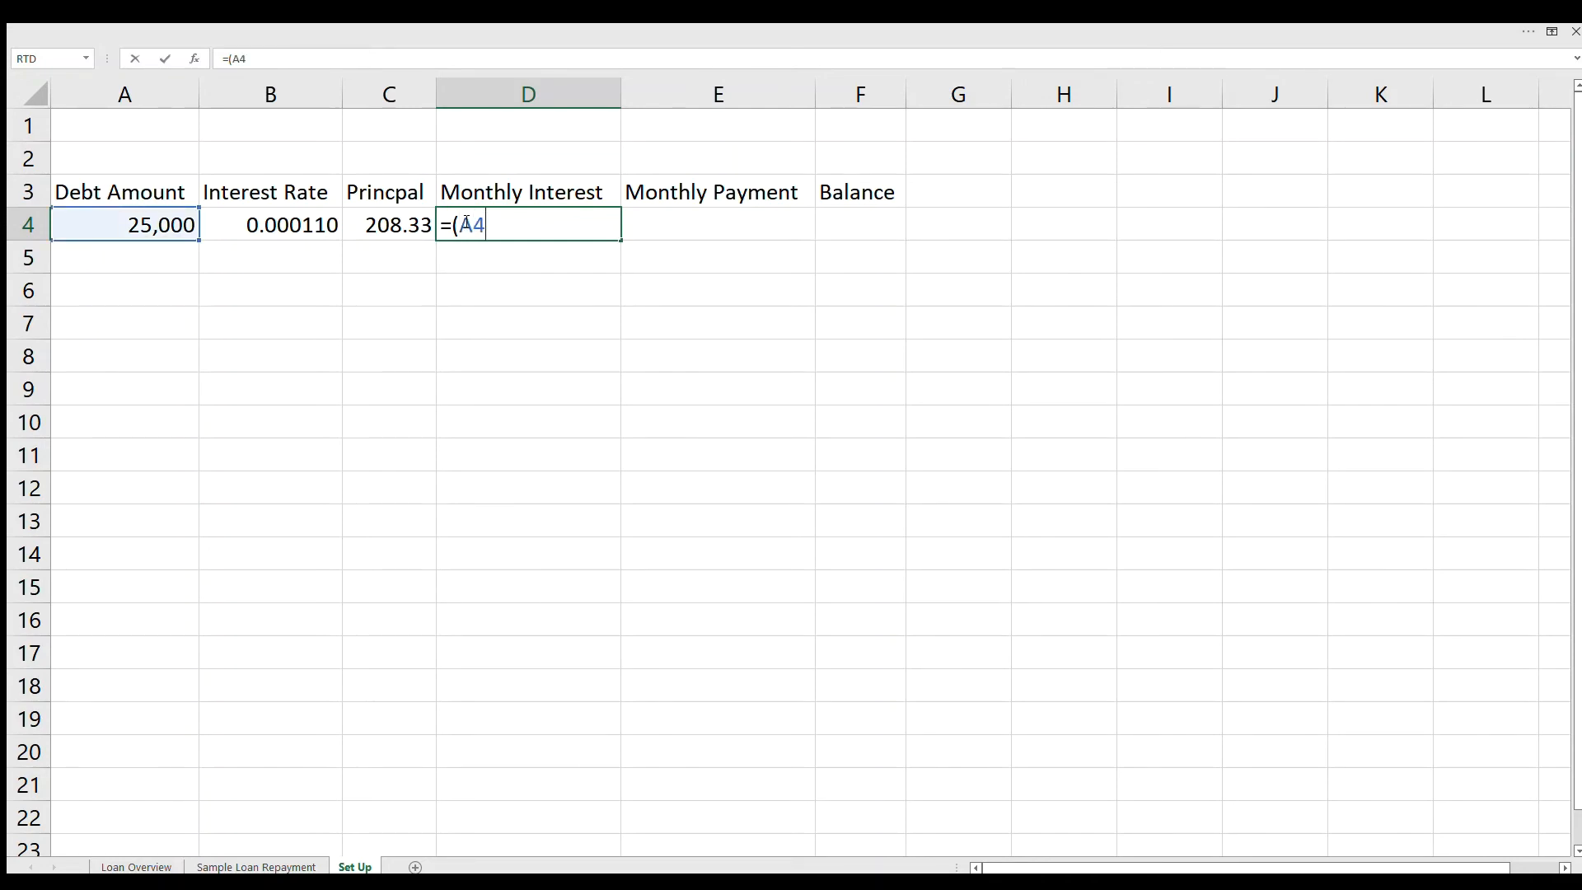
type("*B4)")
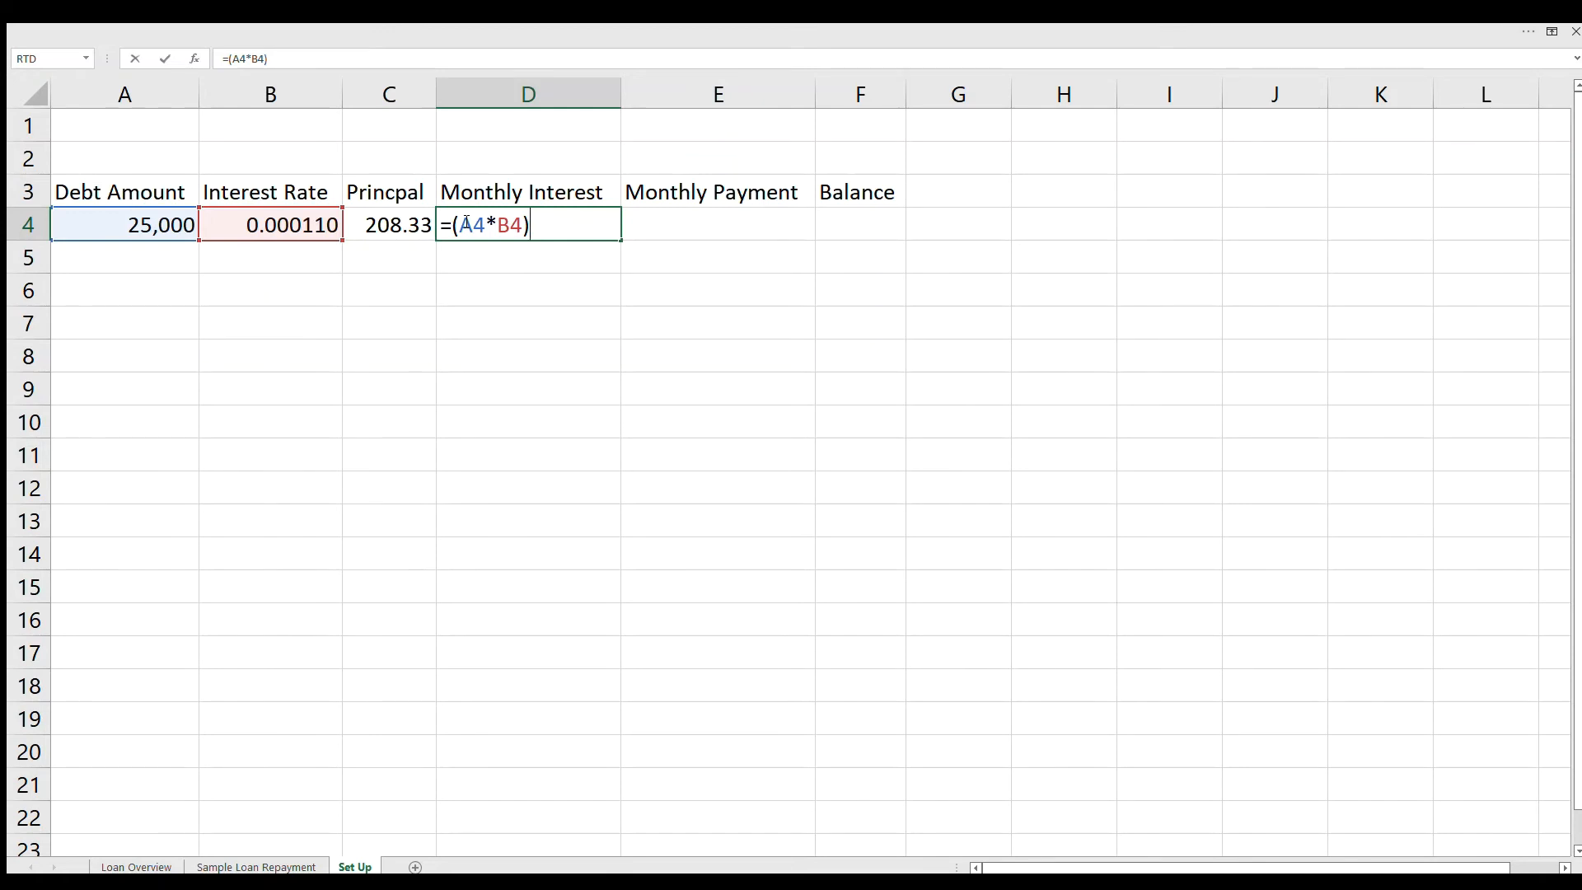
type("*30")
key("Return")
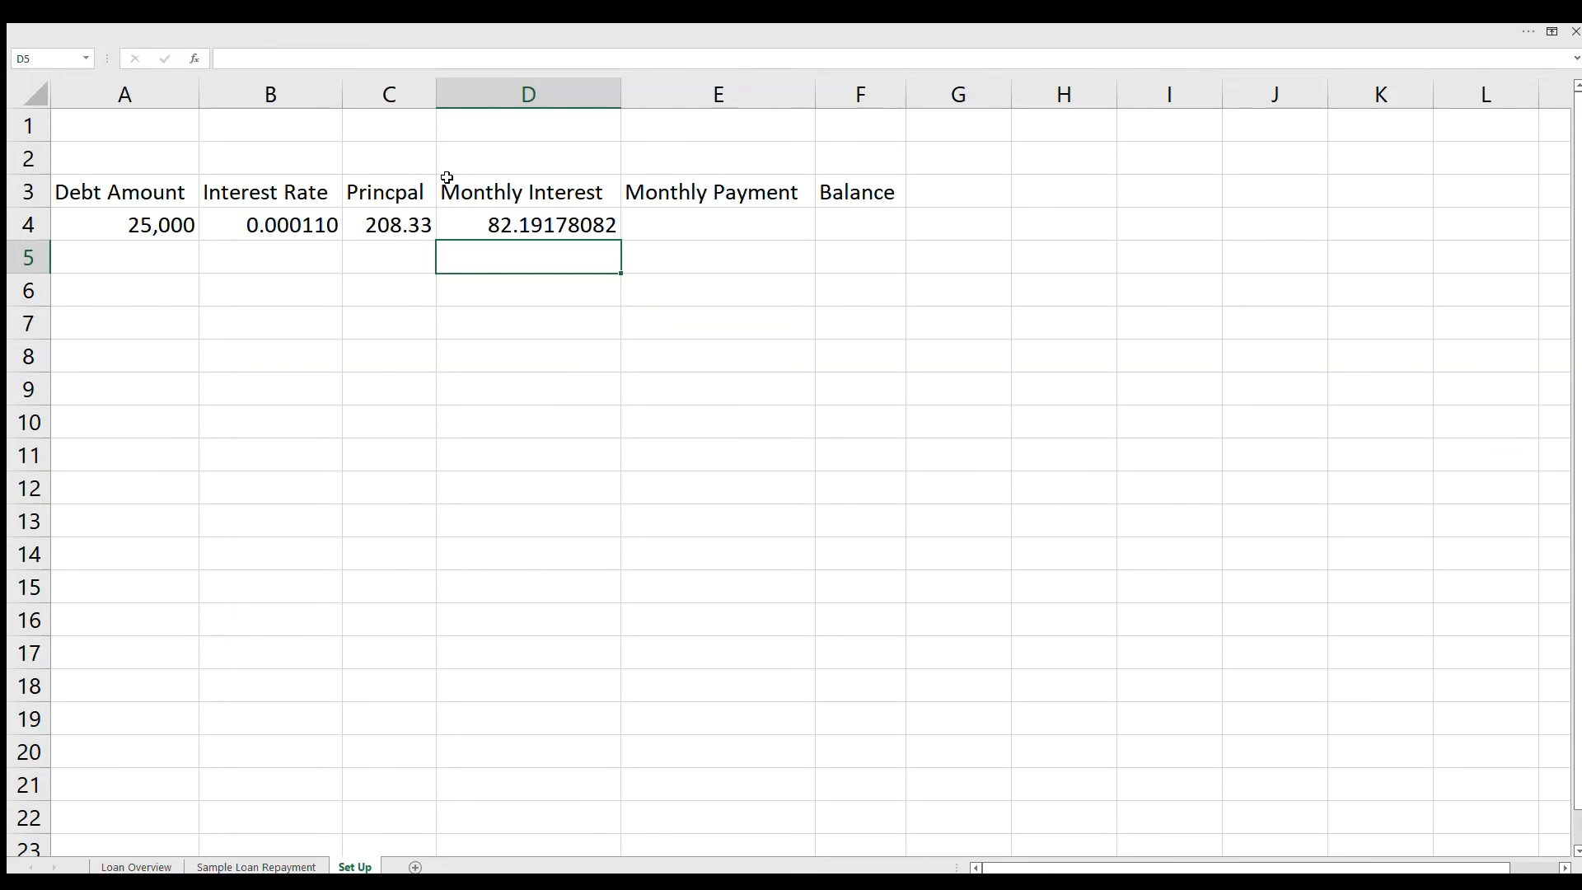
Step: Calculate the monthly payment in E4 by adding principal and interest with =C4+D4
key("Up")
key("Right")
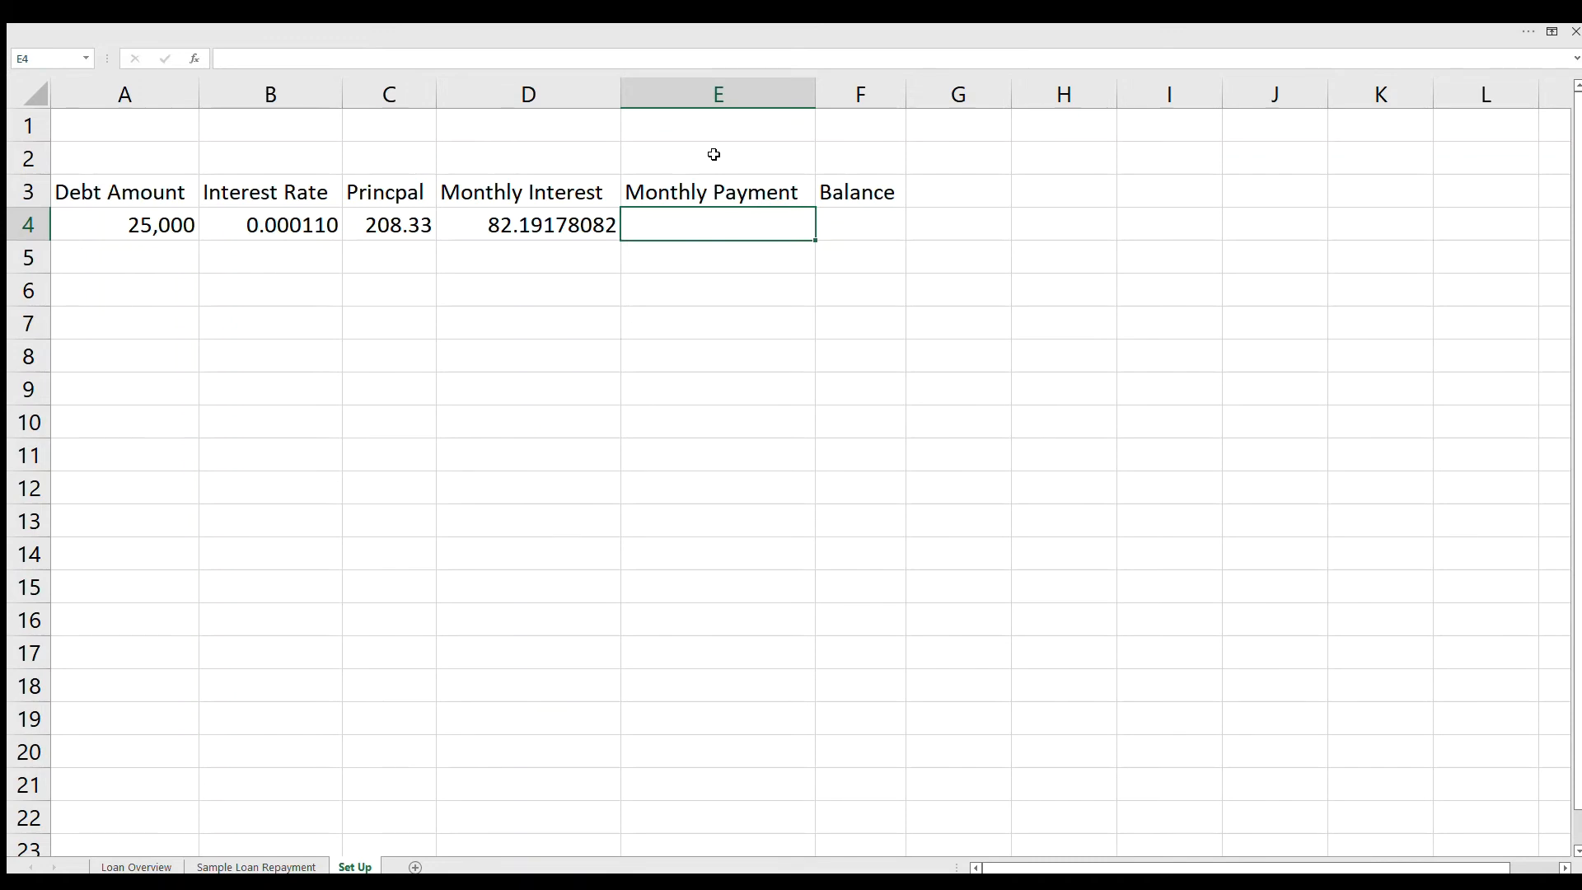
type("=C4")
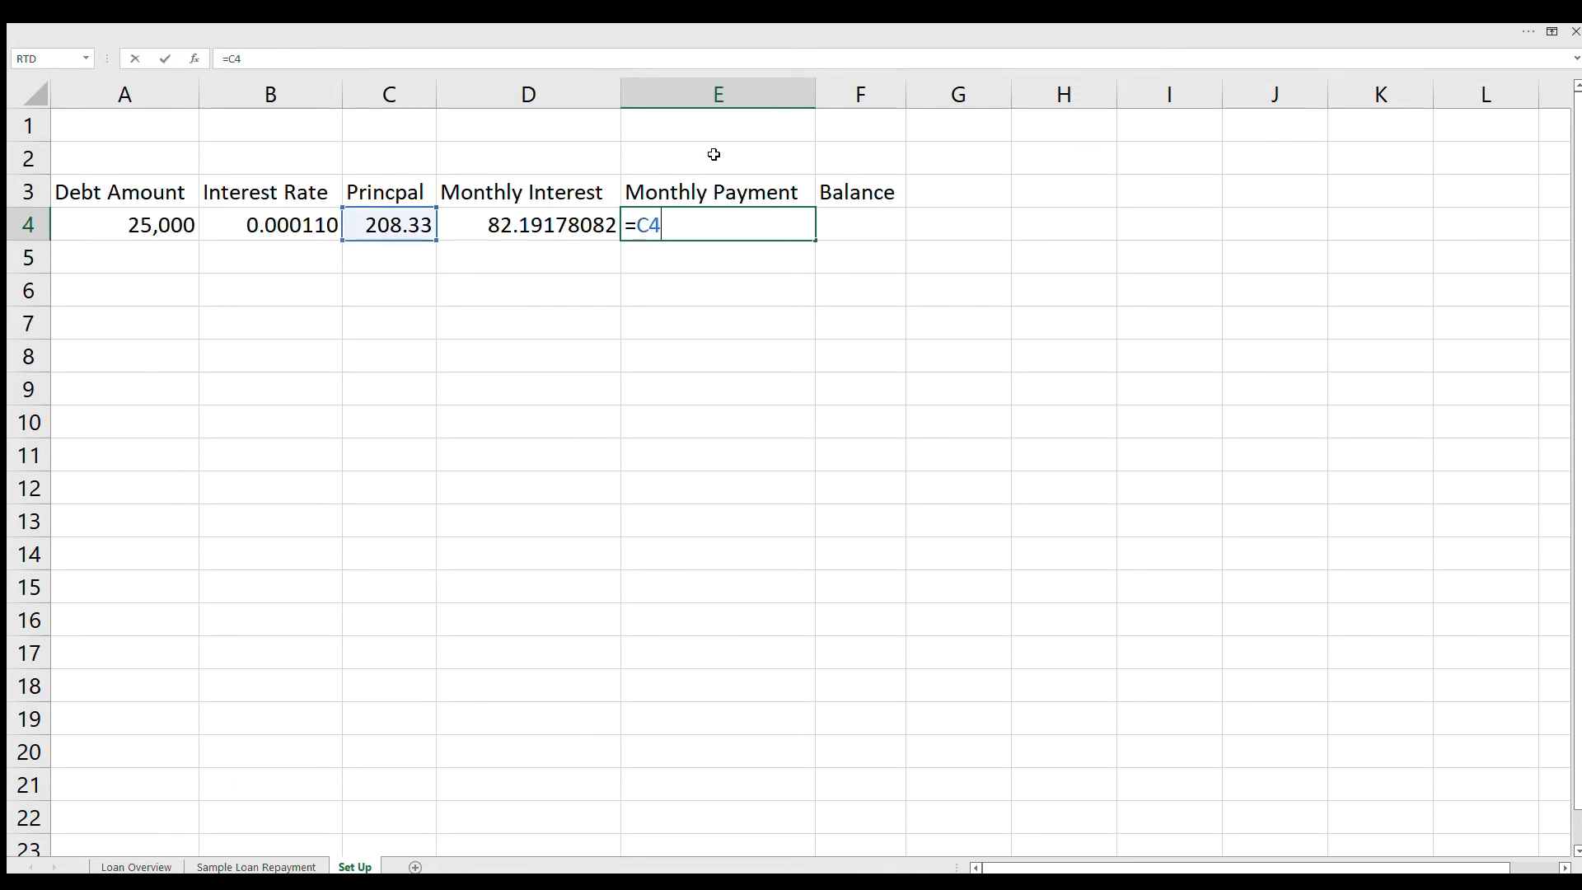
type("+D4")
key("Return")
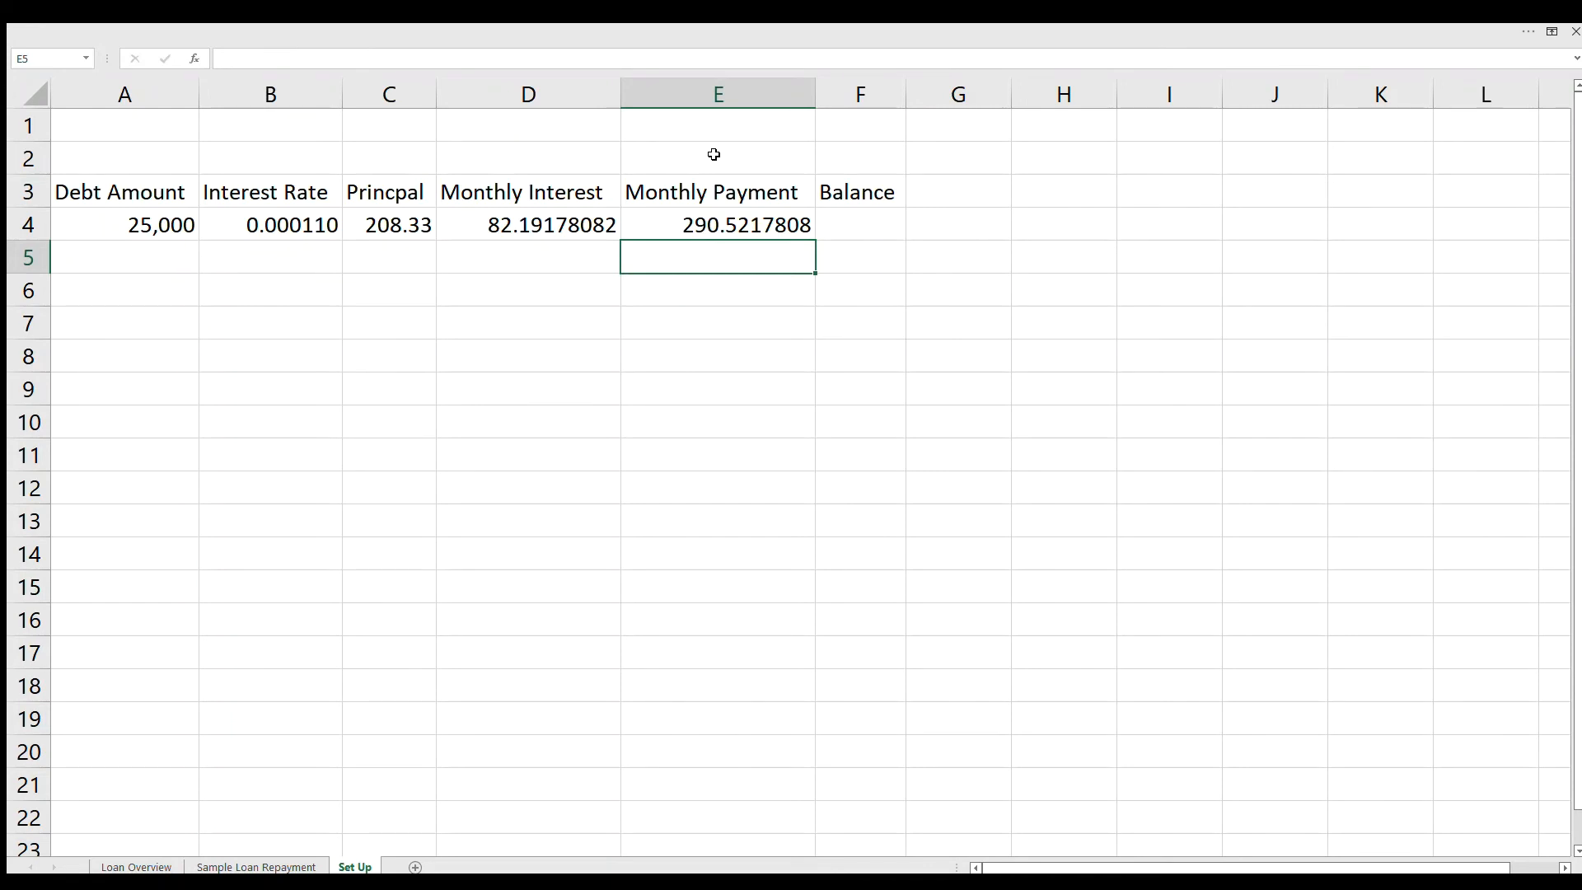
Step: Calculate the remaining balance in F4 with the formula =A4-E4
key("Right")
key("Up")
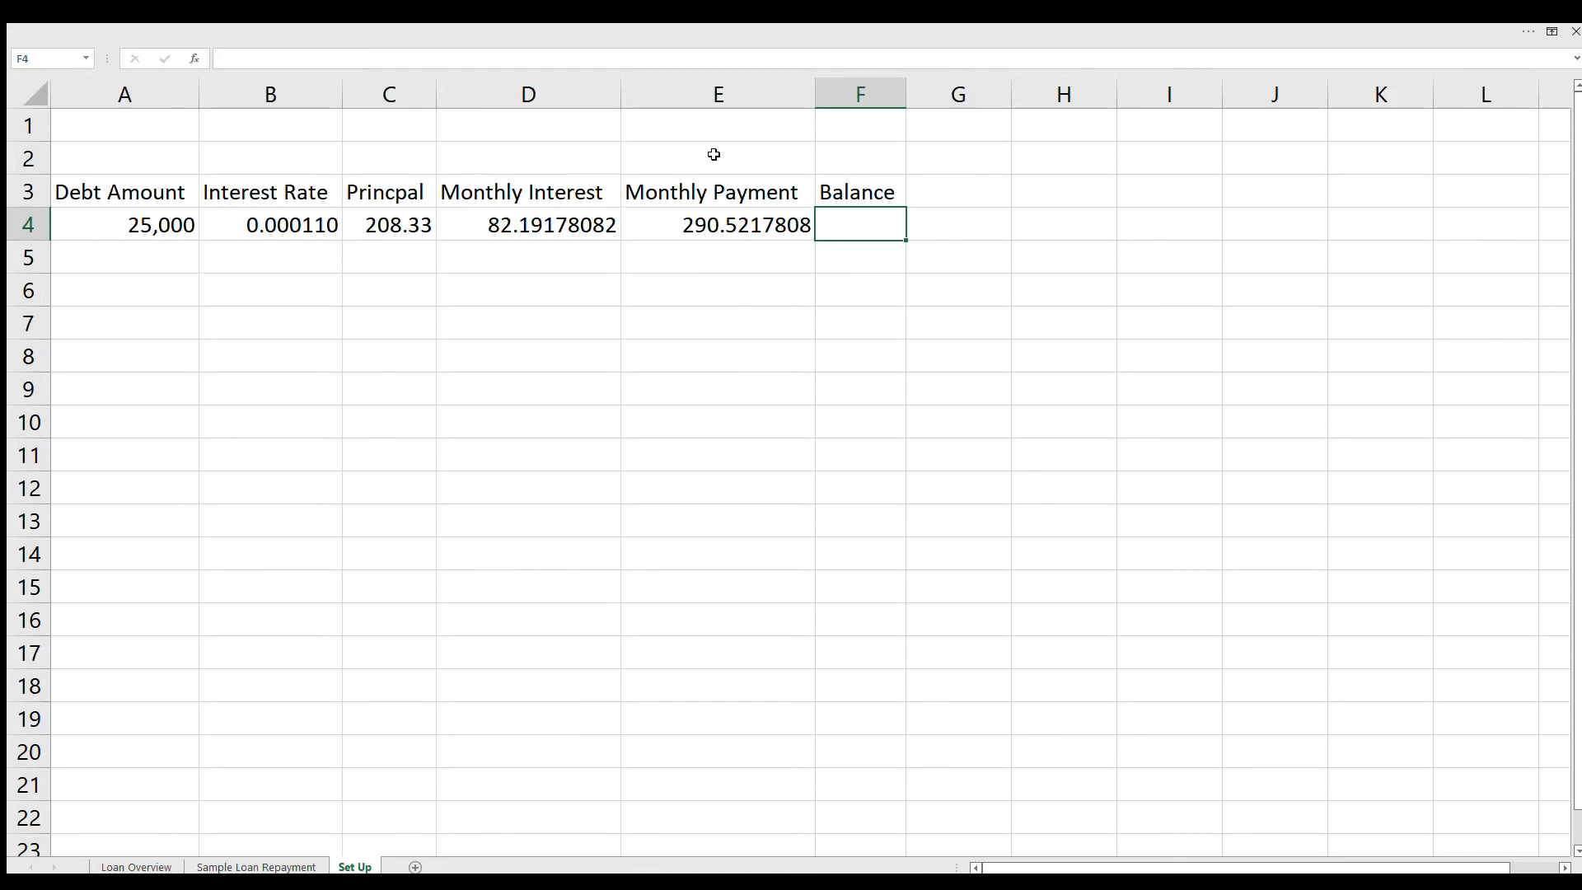
type("=A4-")
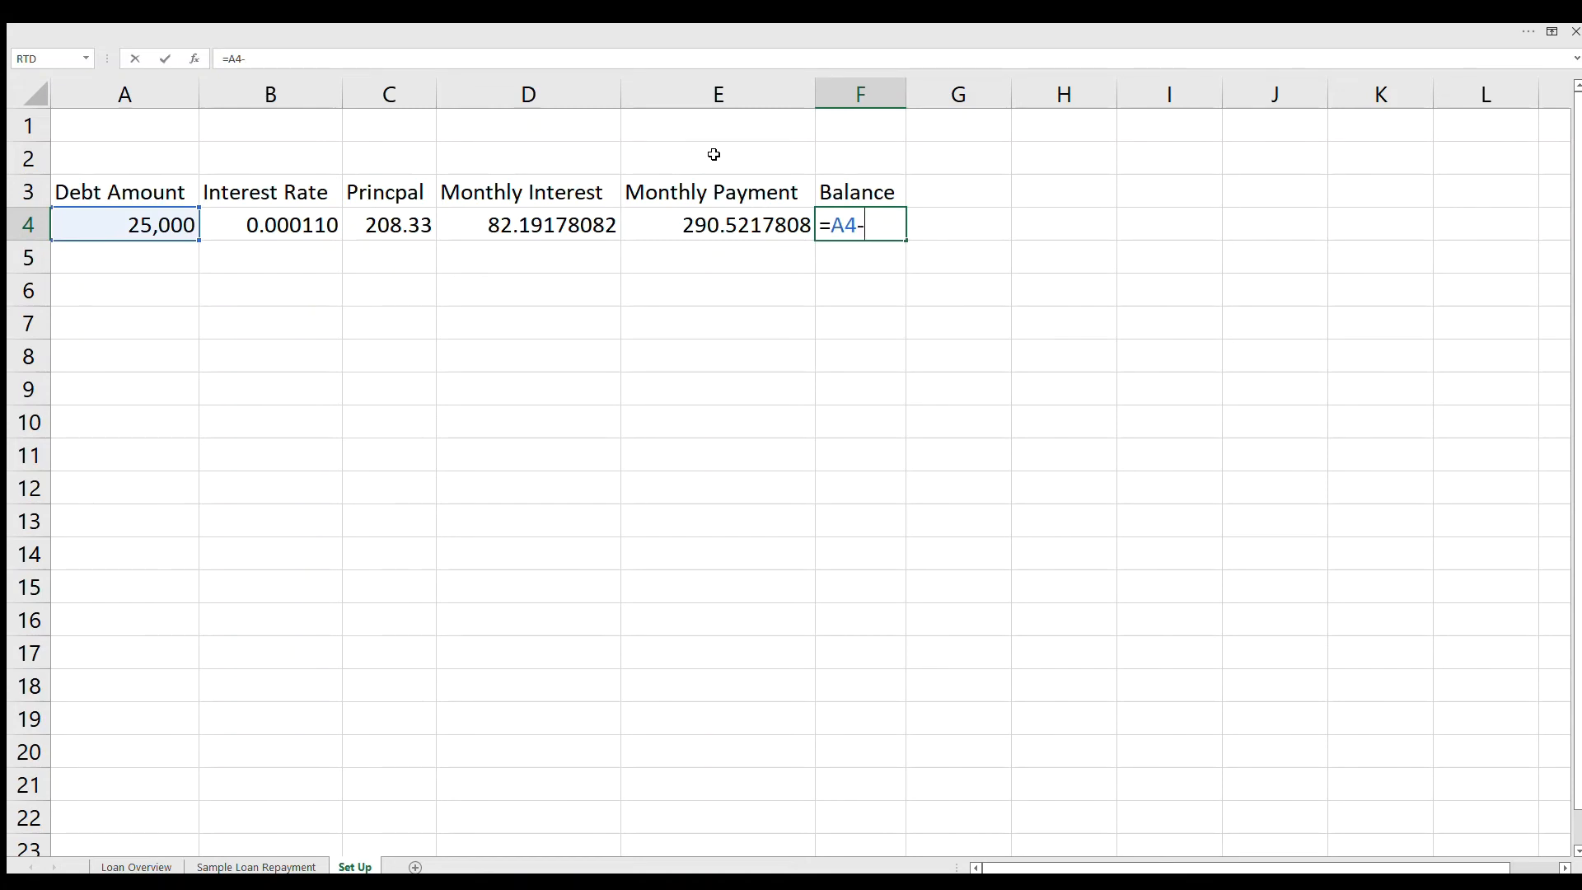
type("E5")
key("BackSpace")
type("4")
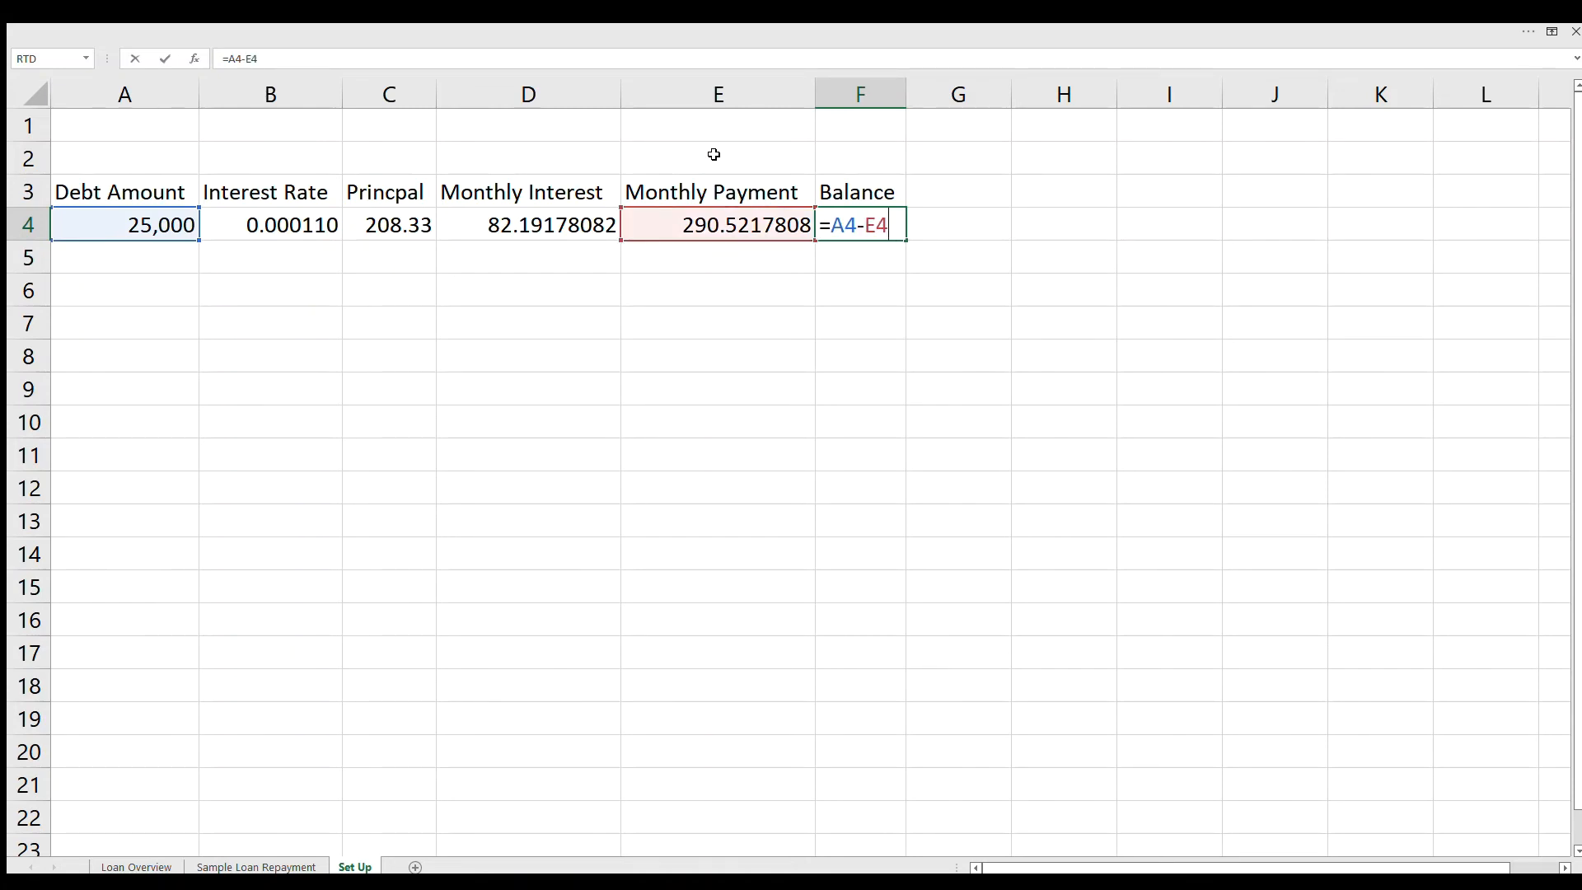
key("Return")
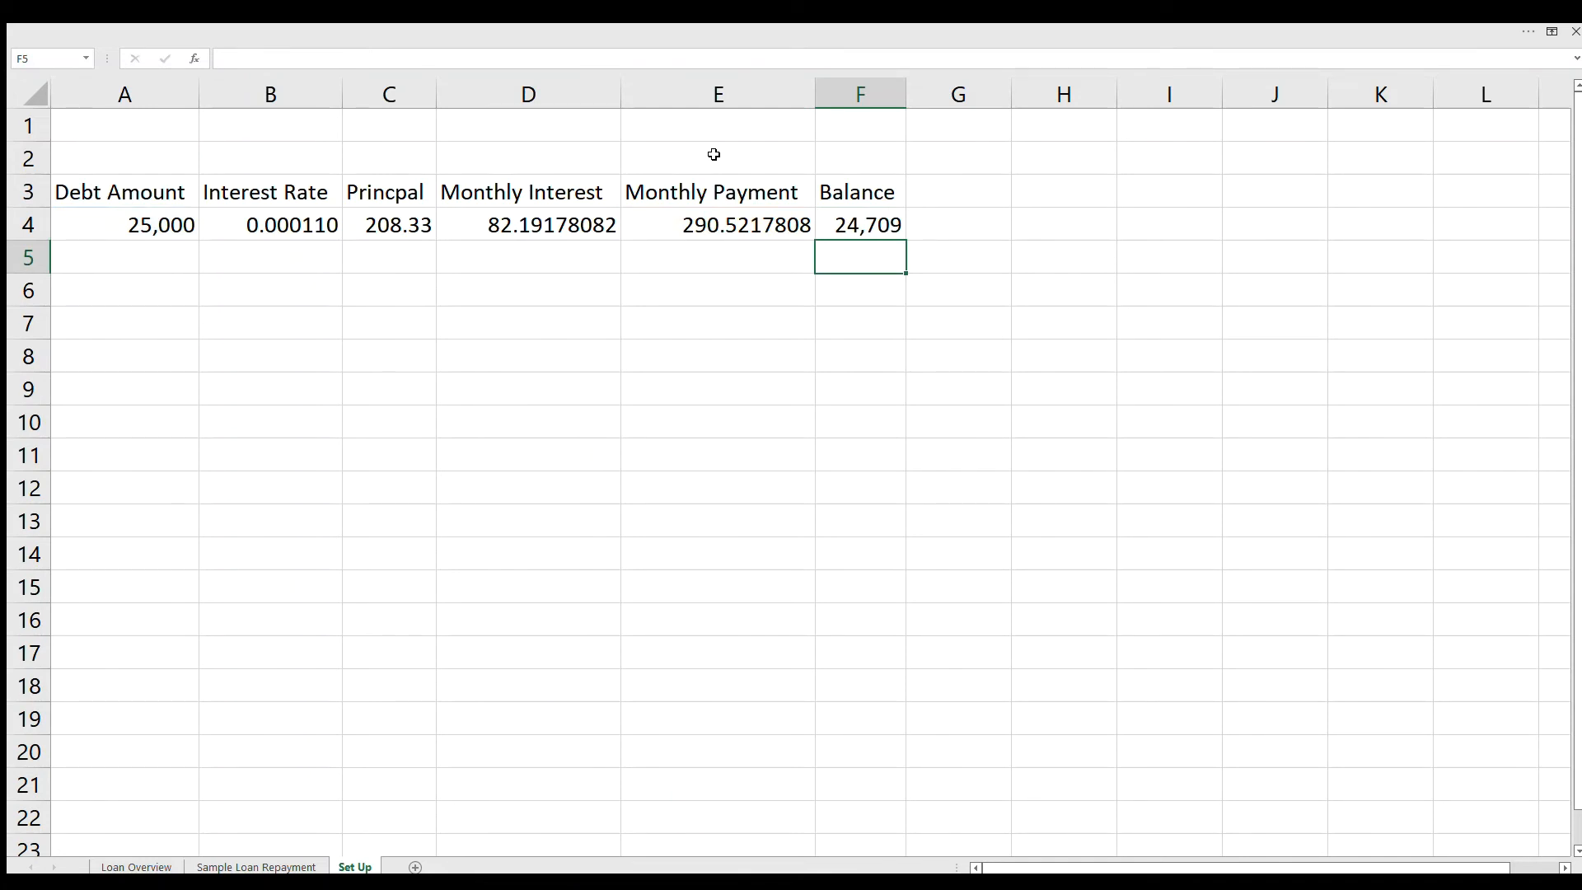
Step: Carry the first month's balance into the debt amount of the second row by entering =F4 in A5
key("Left")
key("Left")
key("Left")
key("Left")
key("Left")
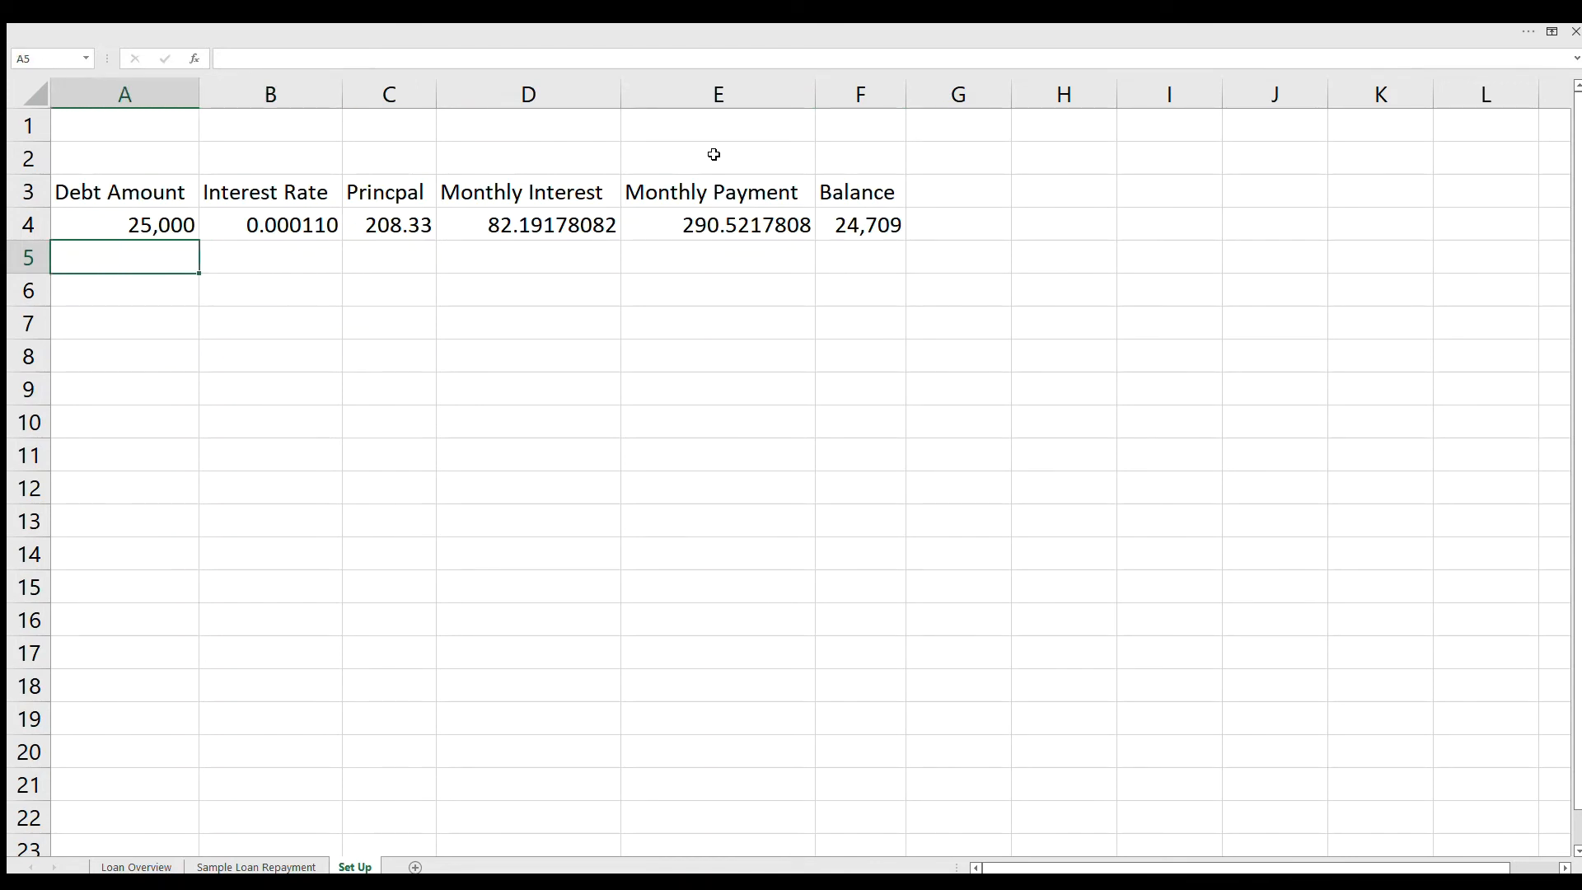
type("=F4")
key("Return")
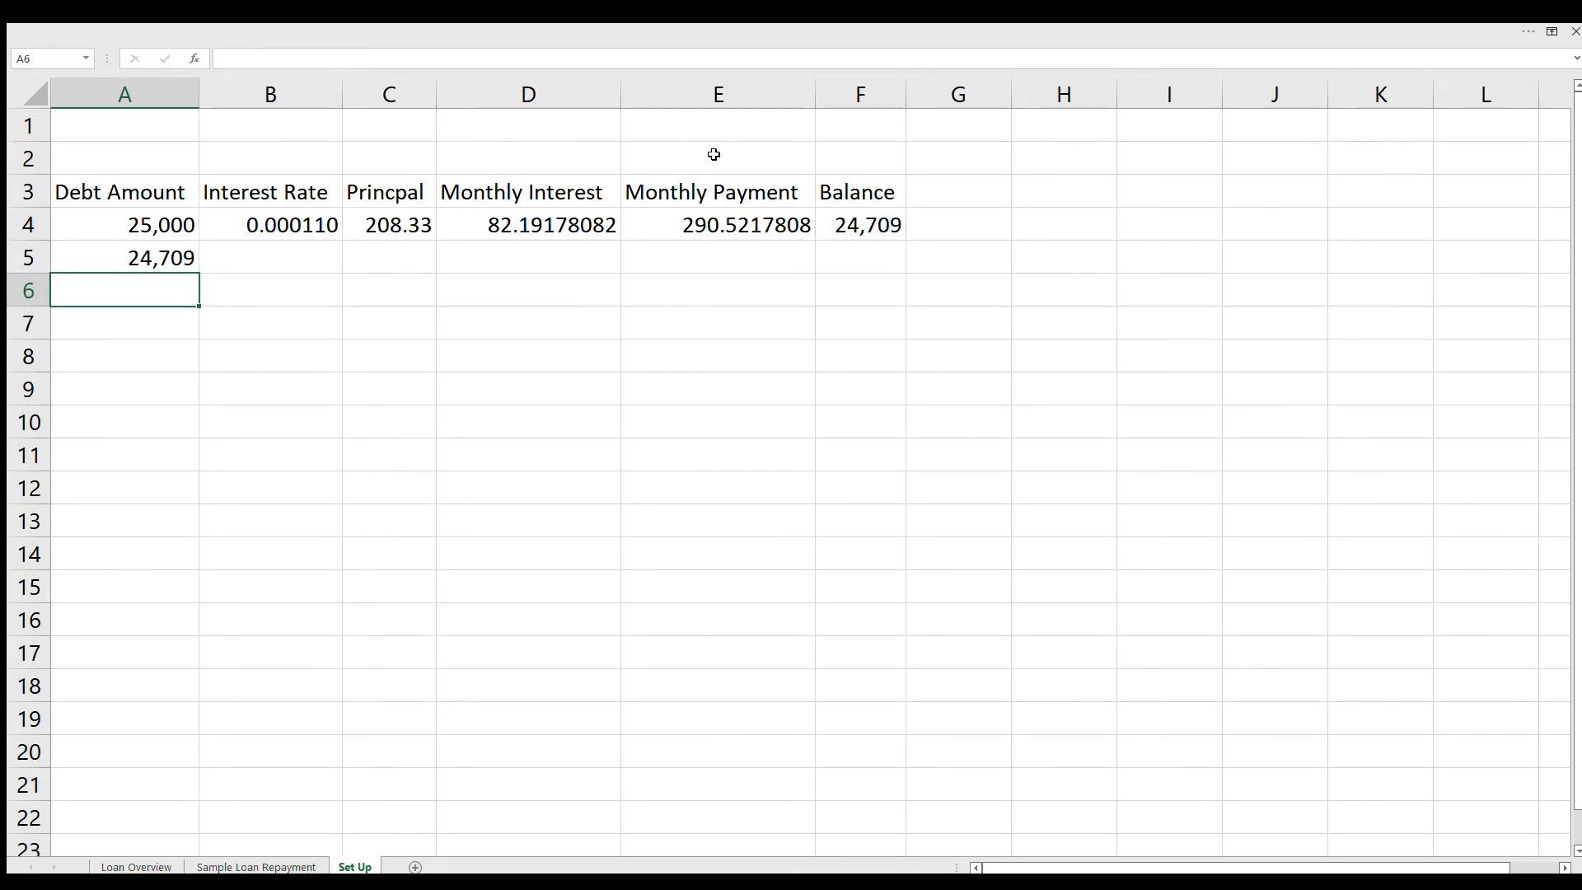
Step: Fill the interest rate in B4 and the principal in C4 down through row 11
key("Right")
key("Up")
left_click(299, 227)
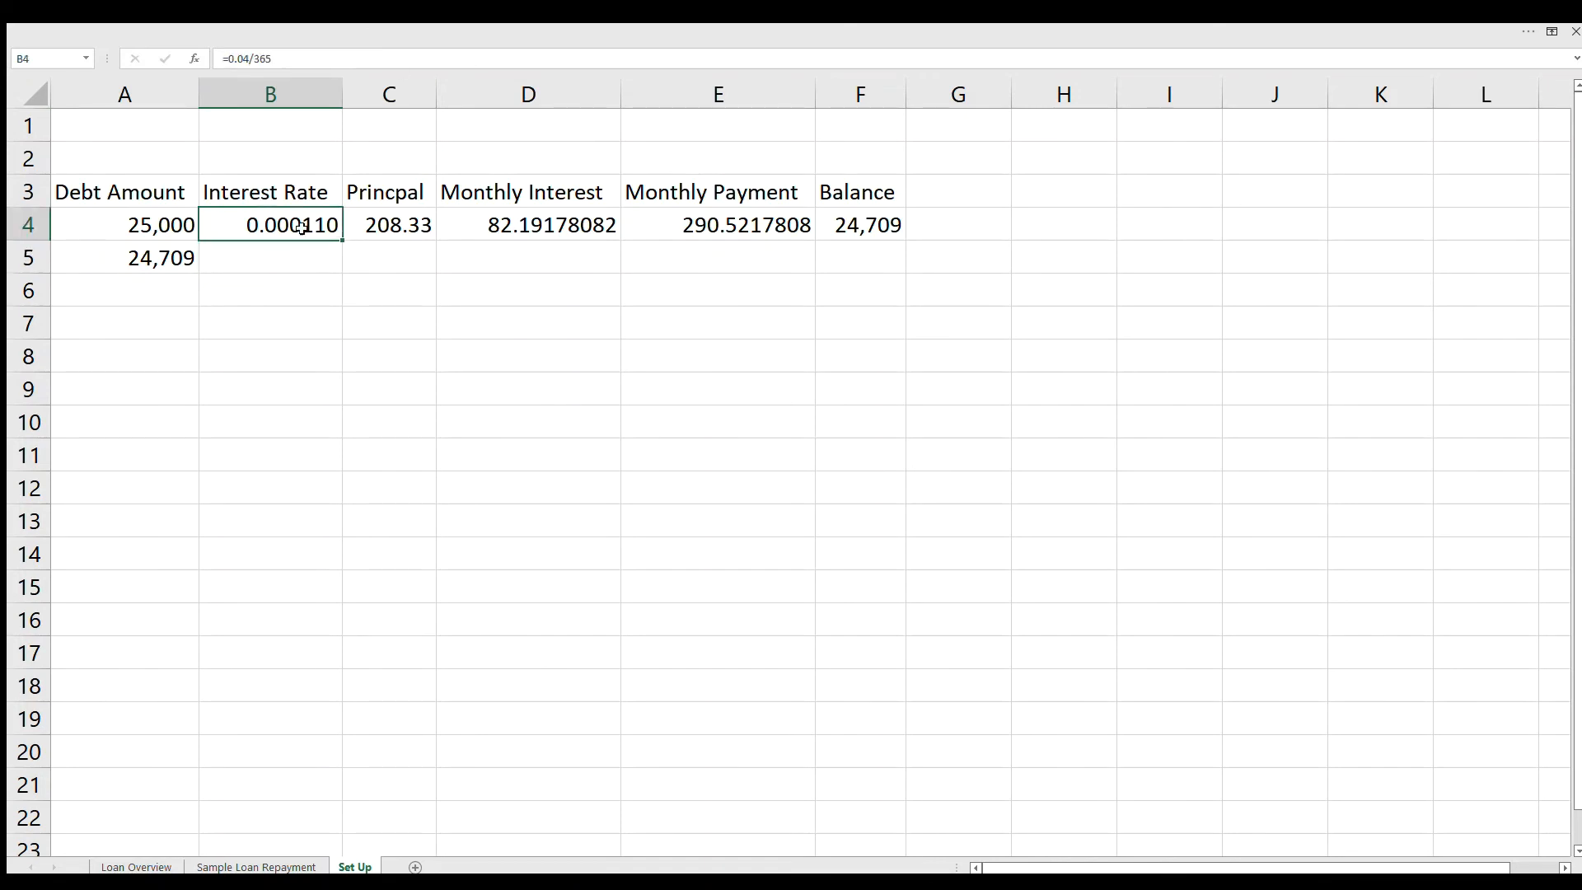
left_click_drag(331, 294, 318, 459)
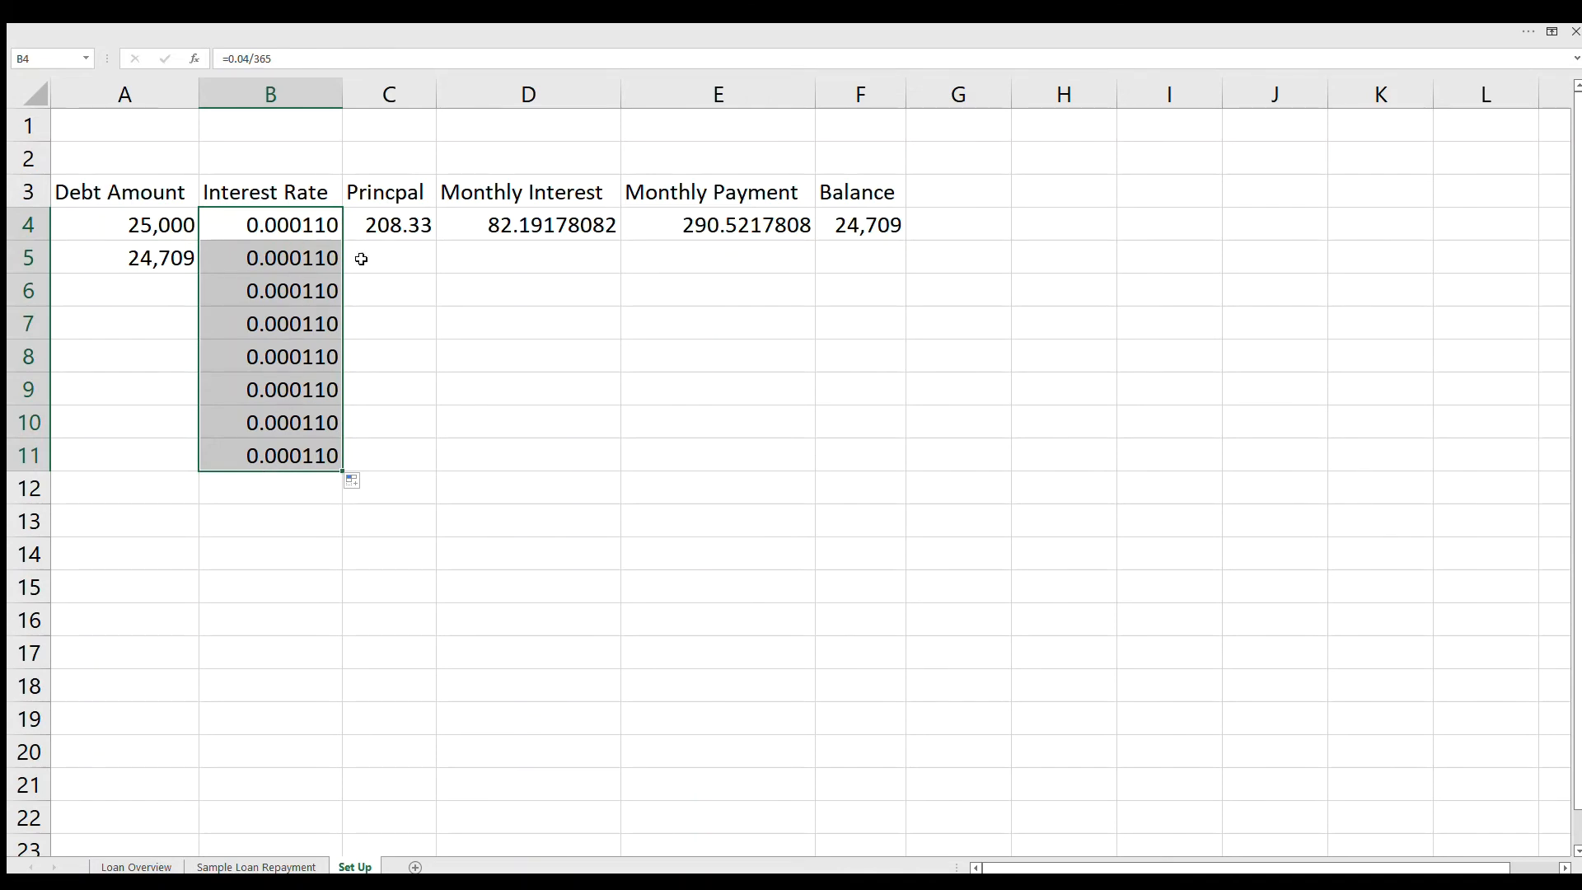
left_click(379, 231)
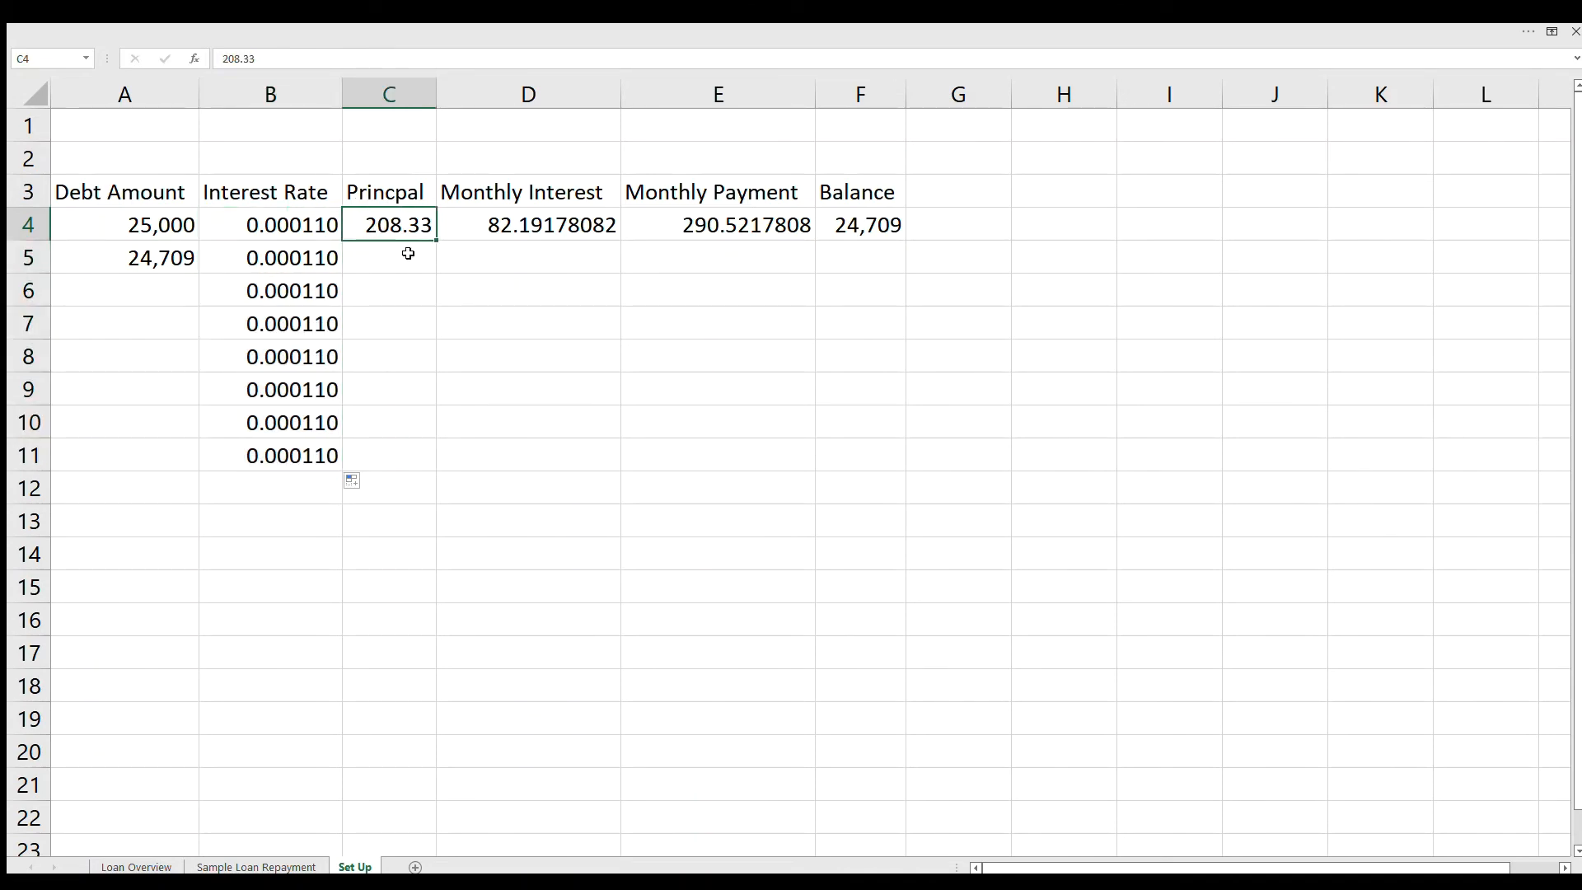
left_click_drag(437, 239, 415, 467)
Step: Fill the monthly interest, monthly payment and balance formulas from D4, E4 and F4 down through row 11
left_click(569, 224)
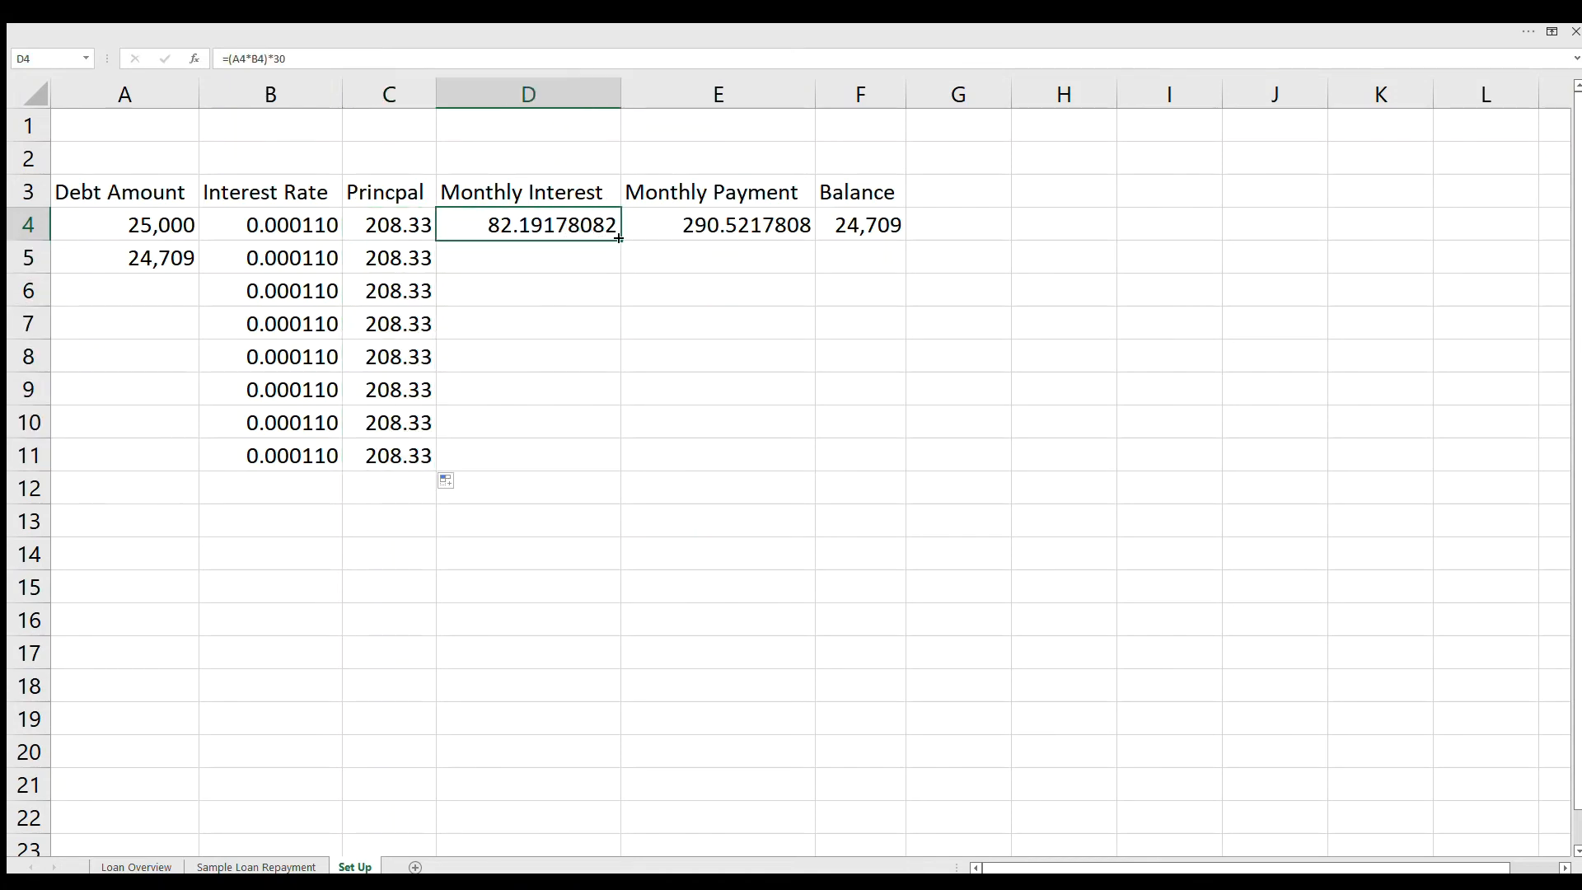
left_click_drag(621, 240, 622, 467)
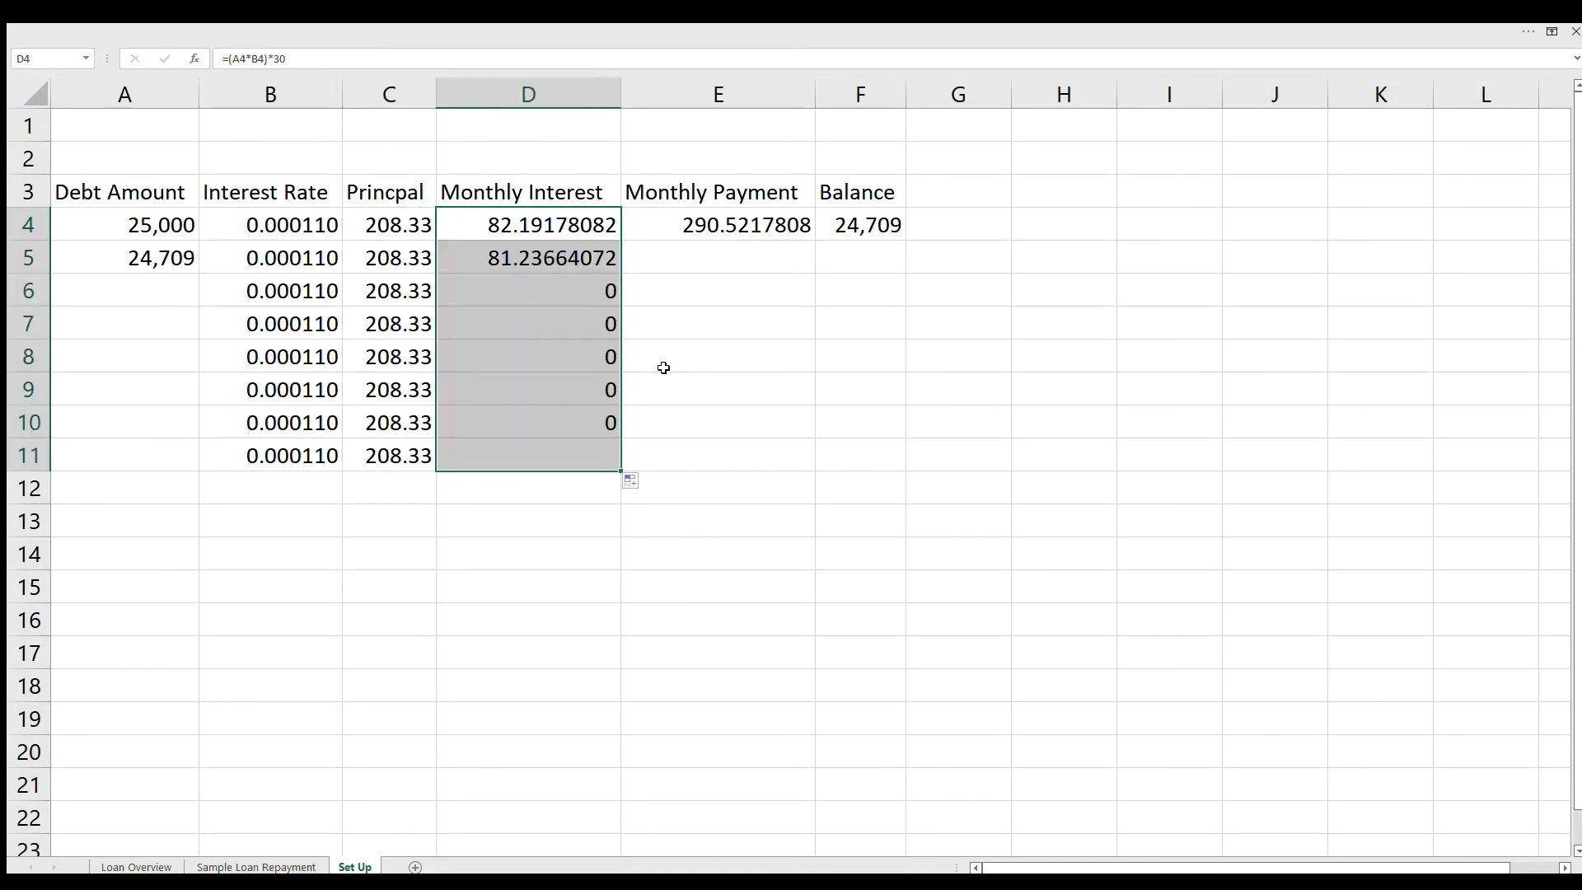
left_click(758, 241)
left_click_drag(815, 240, 793, 471)
left_click(886, 235)
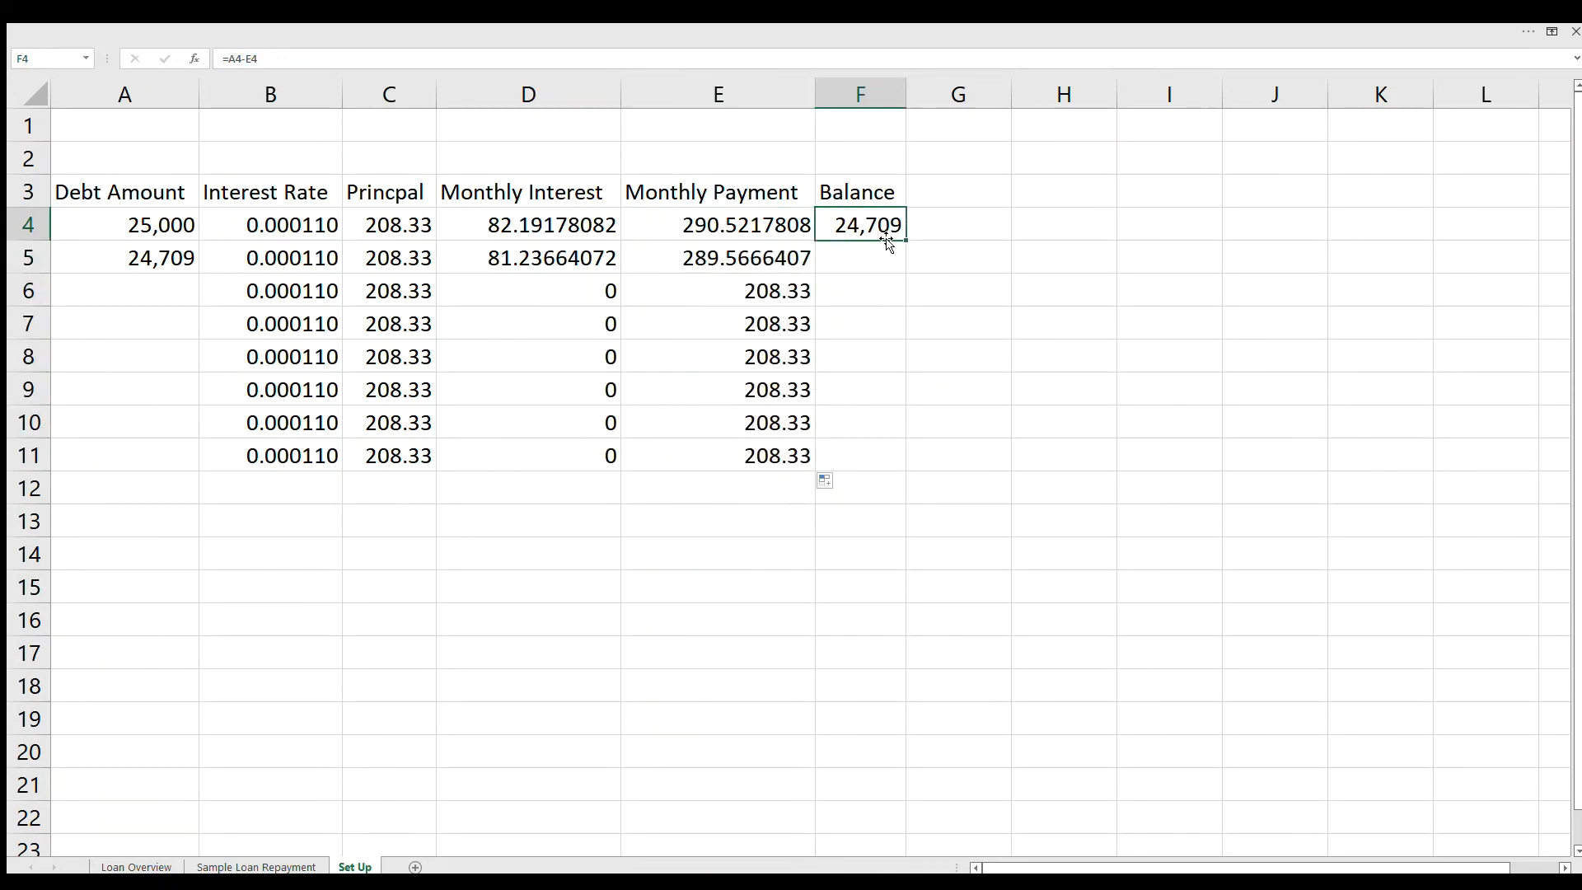
left_click_drag(906, 239, 898, 461)
Step: Fill the debt amount formula from A5 down through row 11
left_click(144, 266)
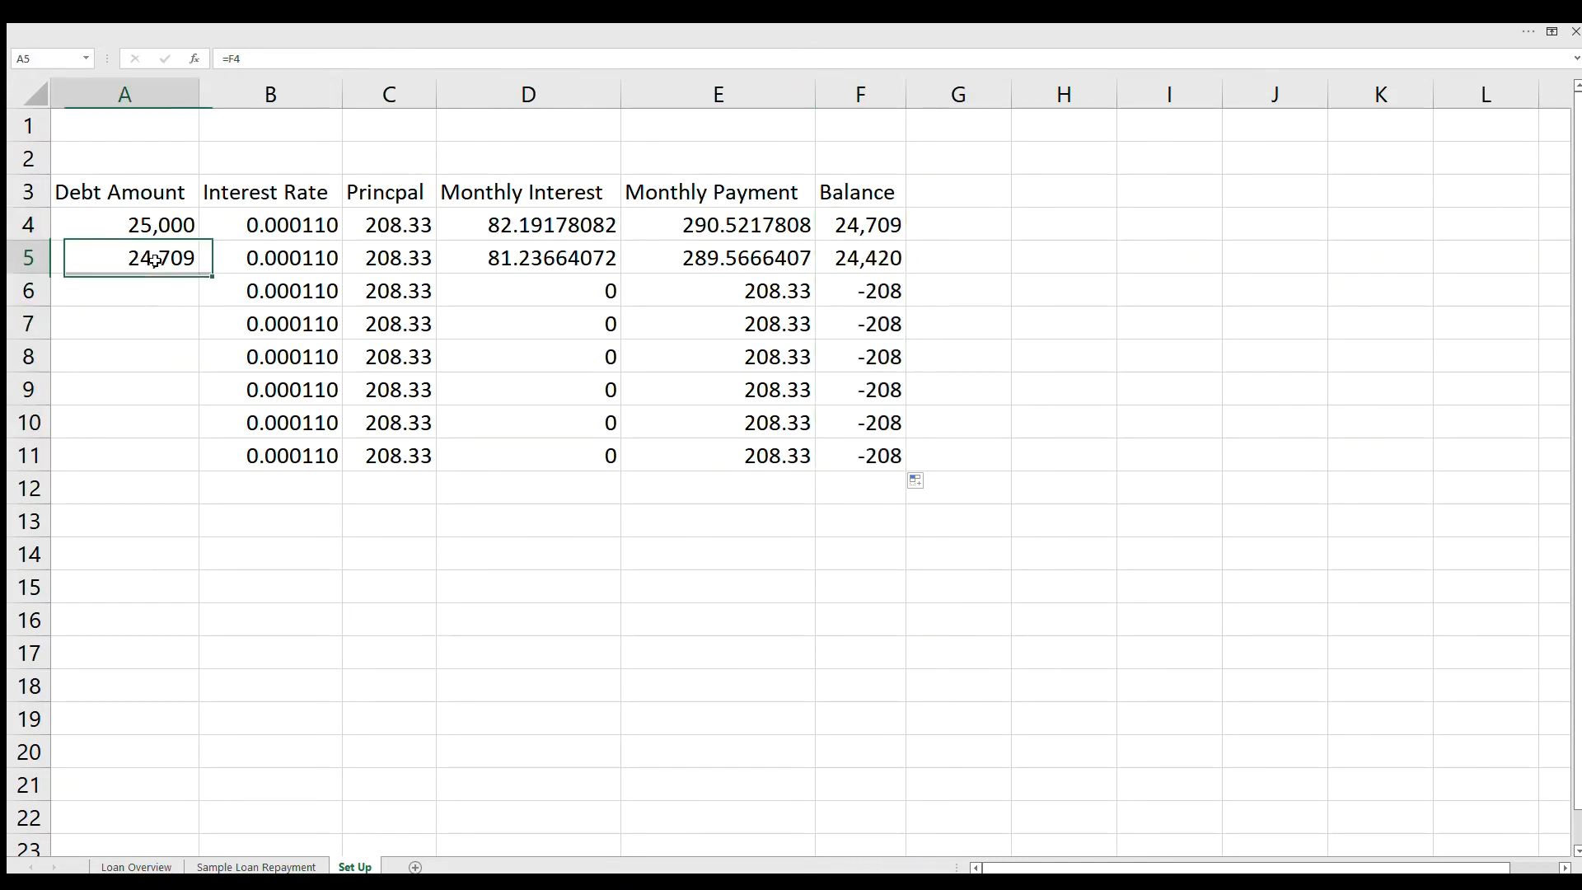
left_click_drag(190, 295, 177, 458)
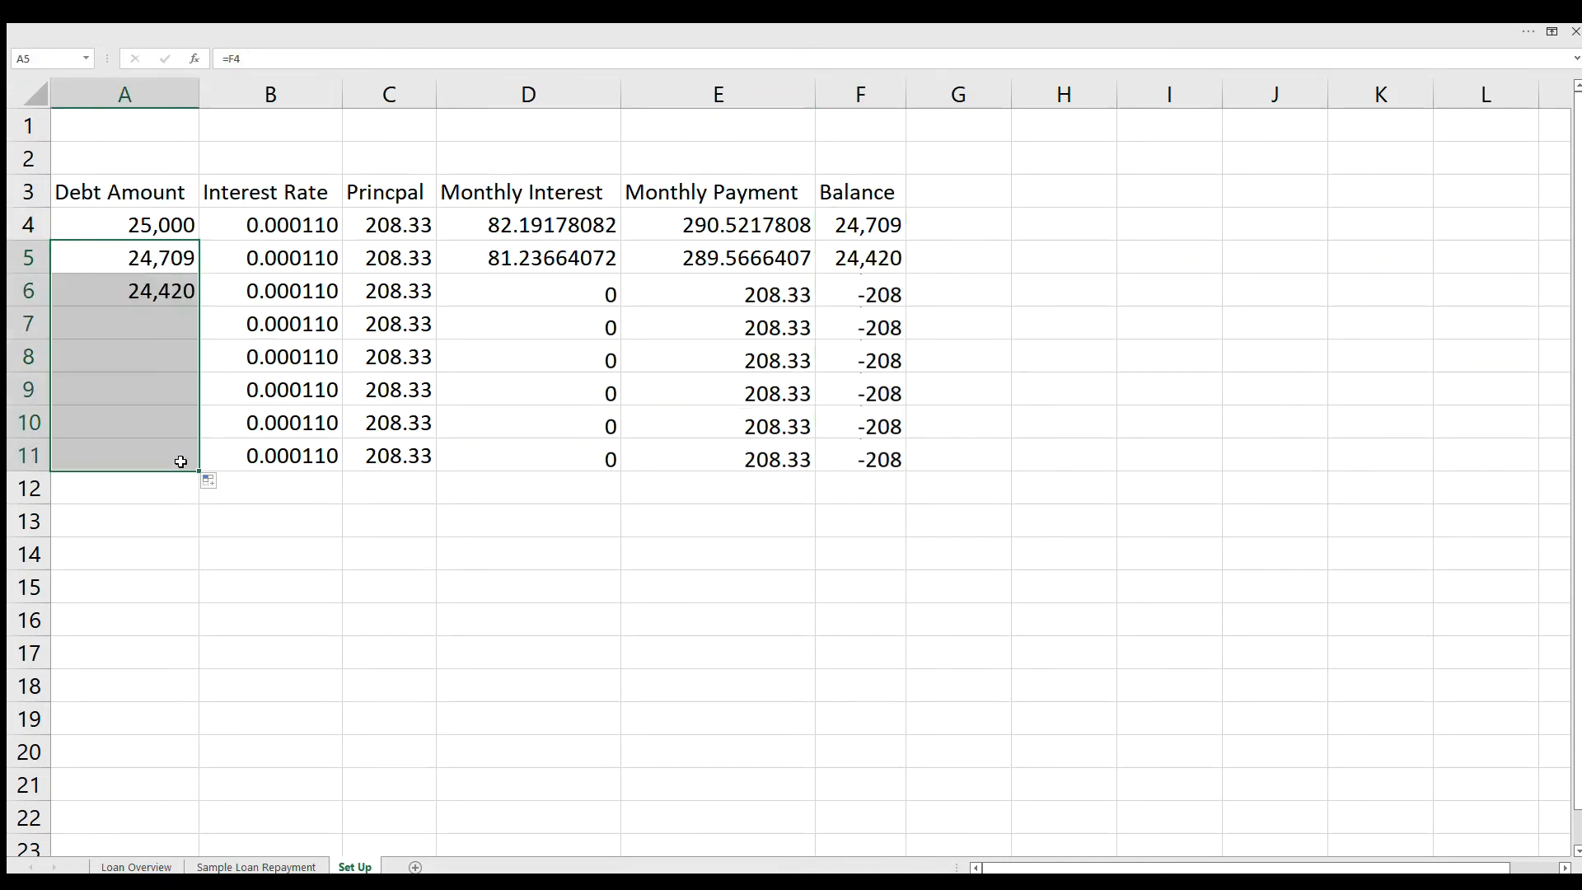
left_click(955, 448)
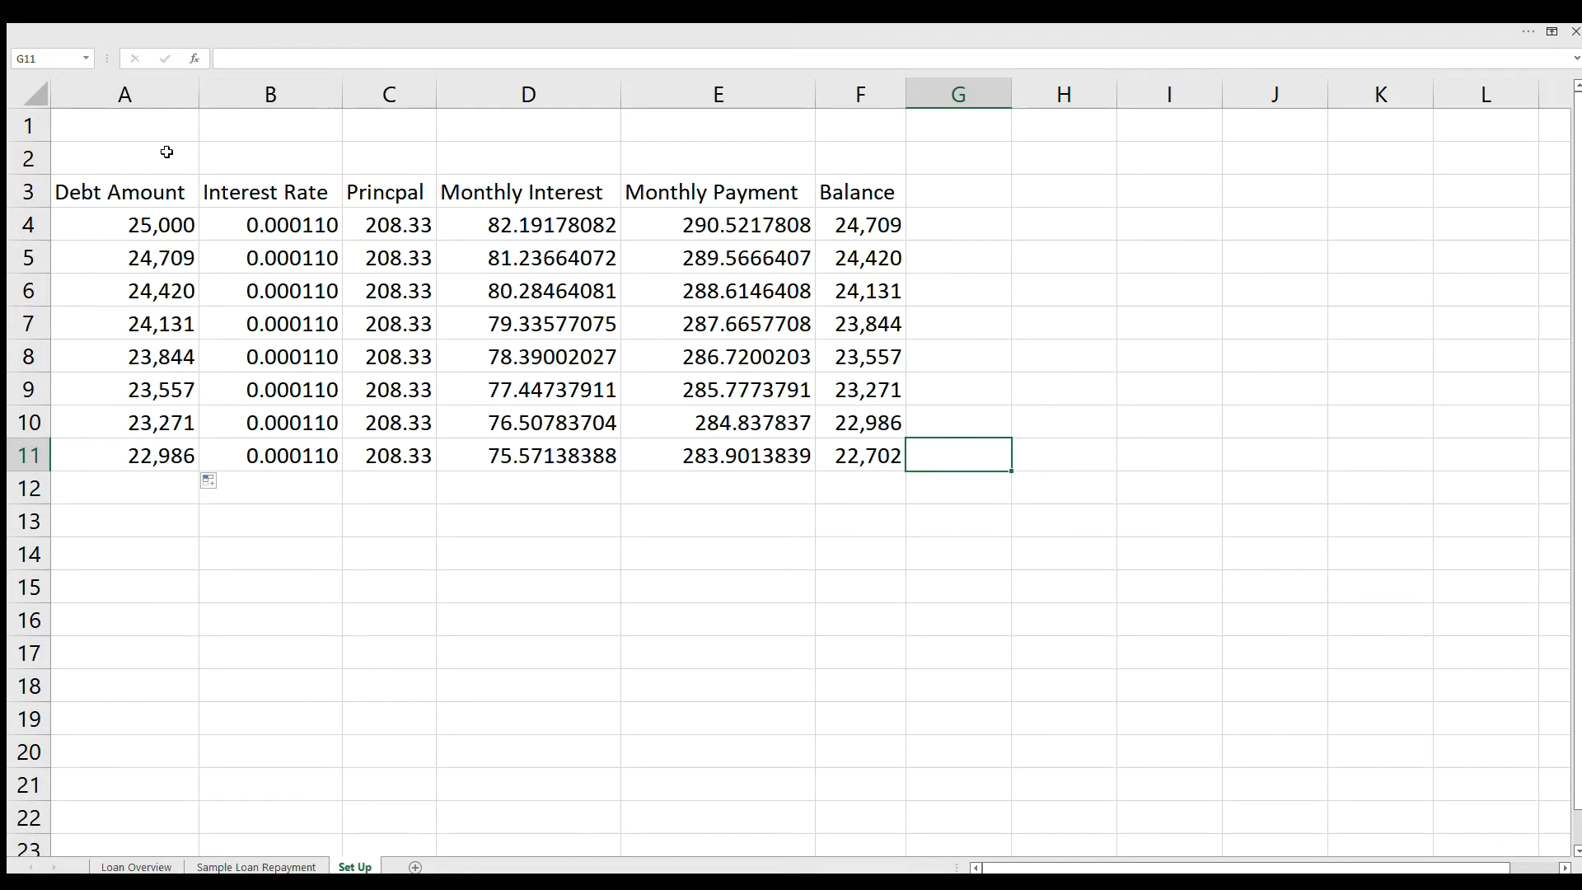
Step: Set the principal to 375 in each of the cells C7 through C11
left_click(393, 332)
left_click(394, 228)
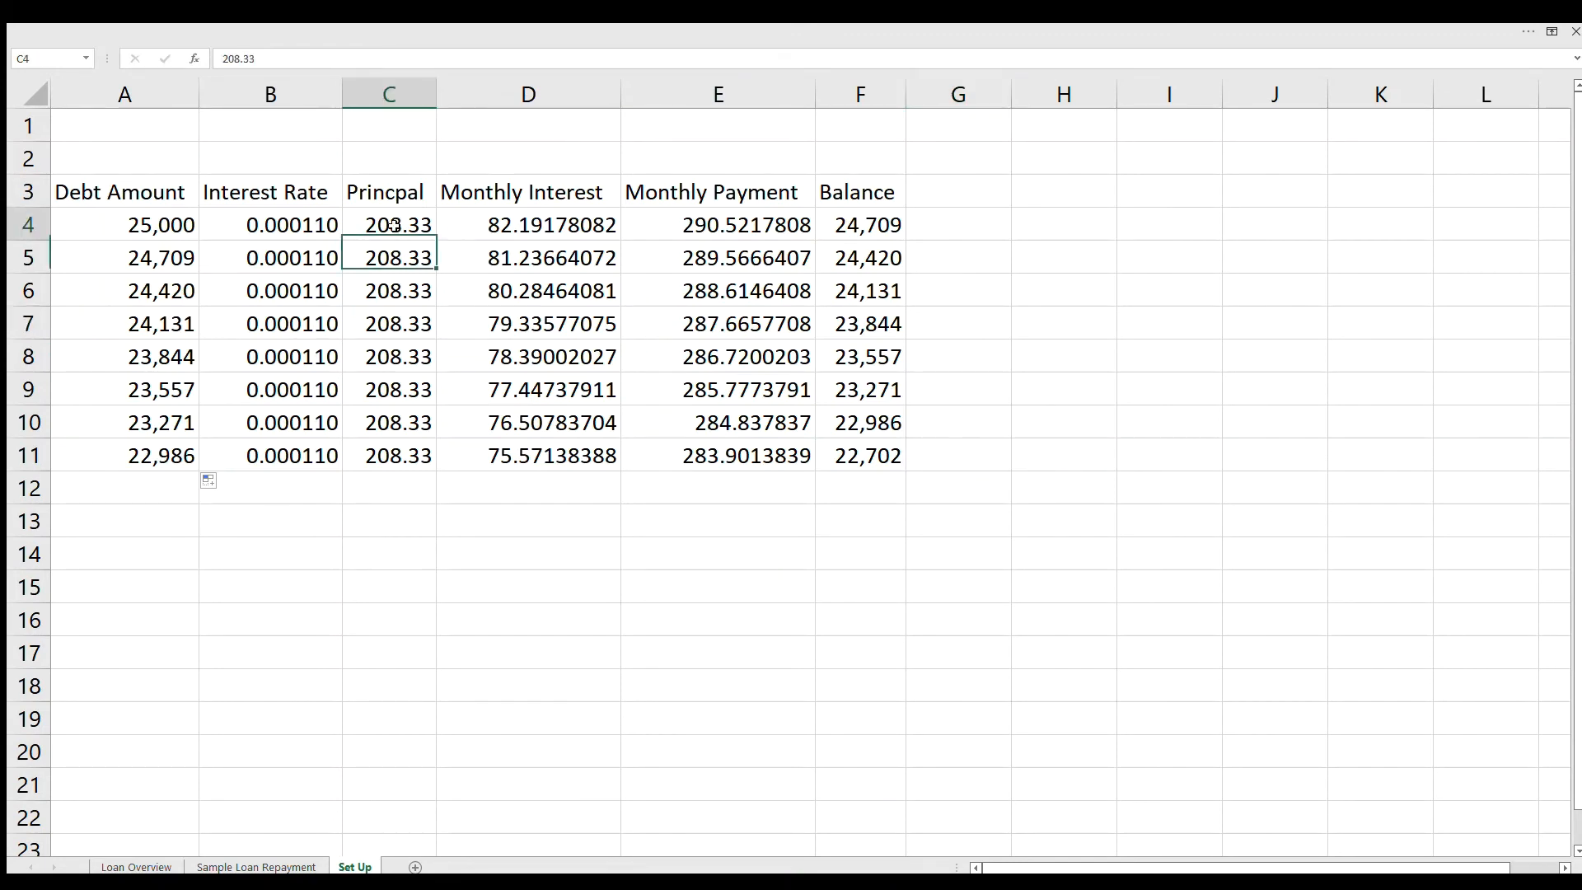
left_click(396, 258)
left_click(399, 292)
left_click(402, 330)
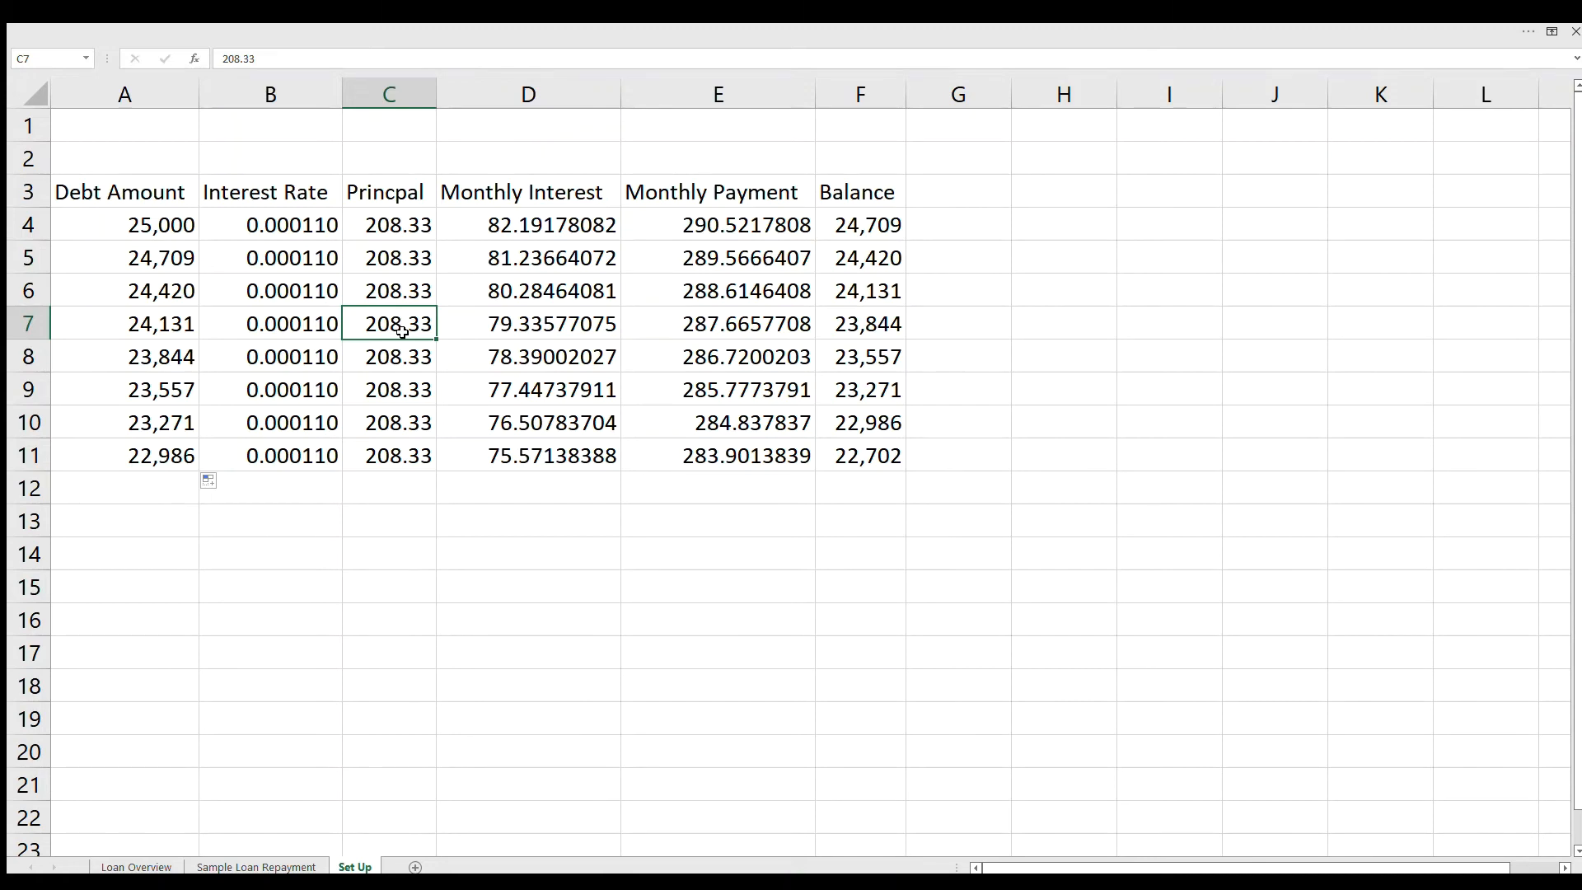
type("375")
key("Return")
type("3")
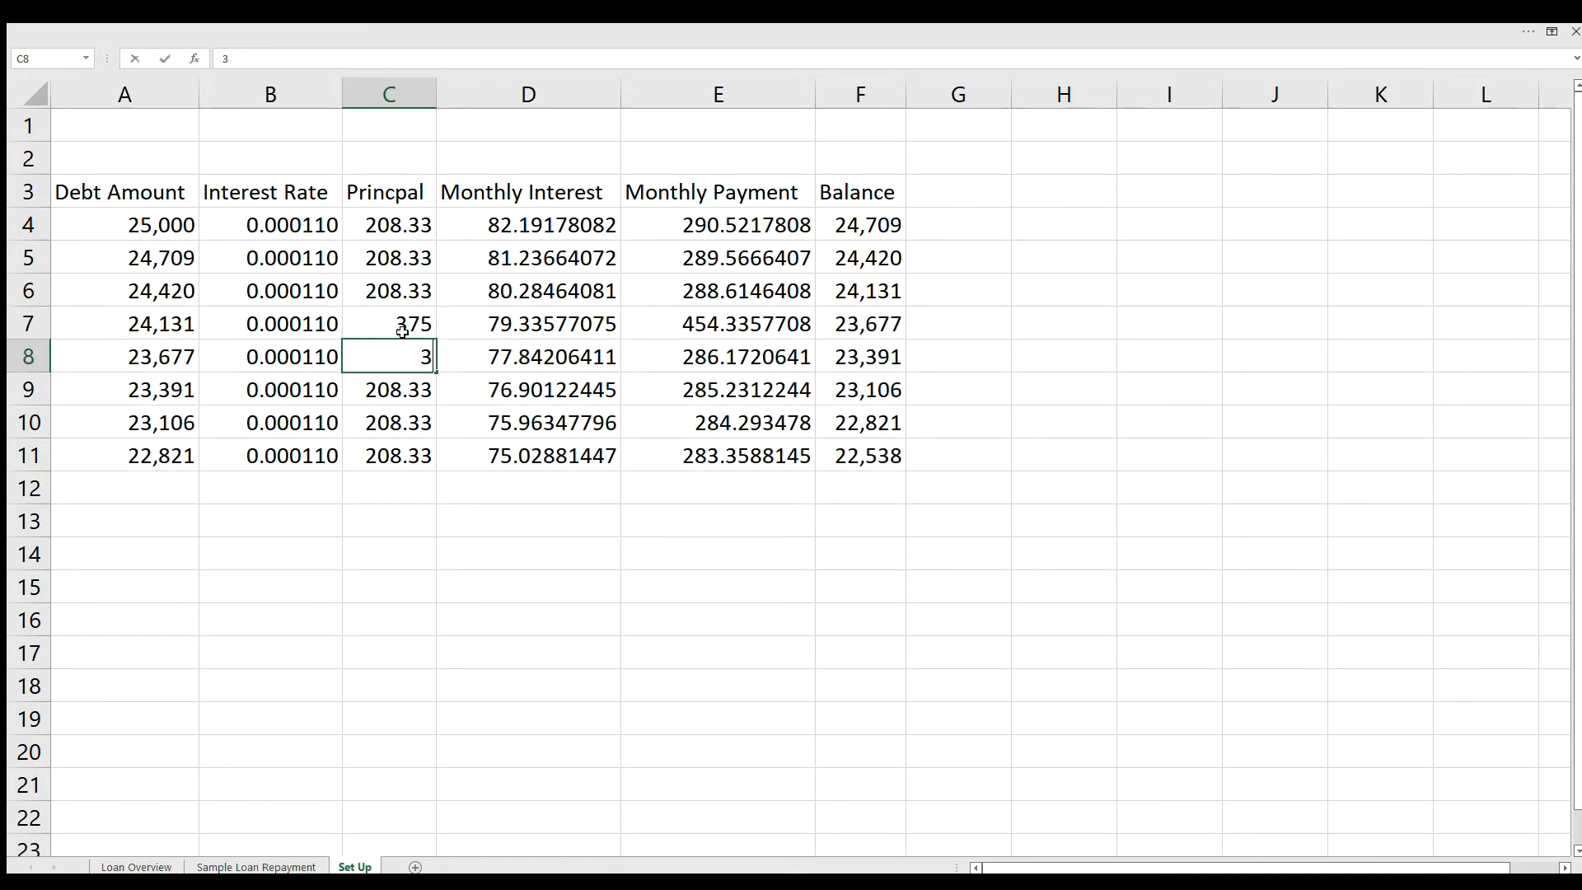
type("75")
key("Return")
type("375")
key("Return")
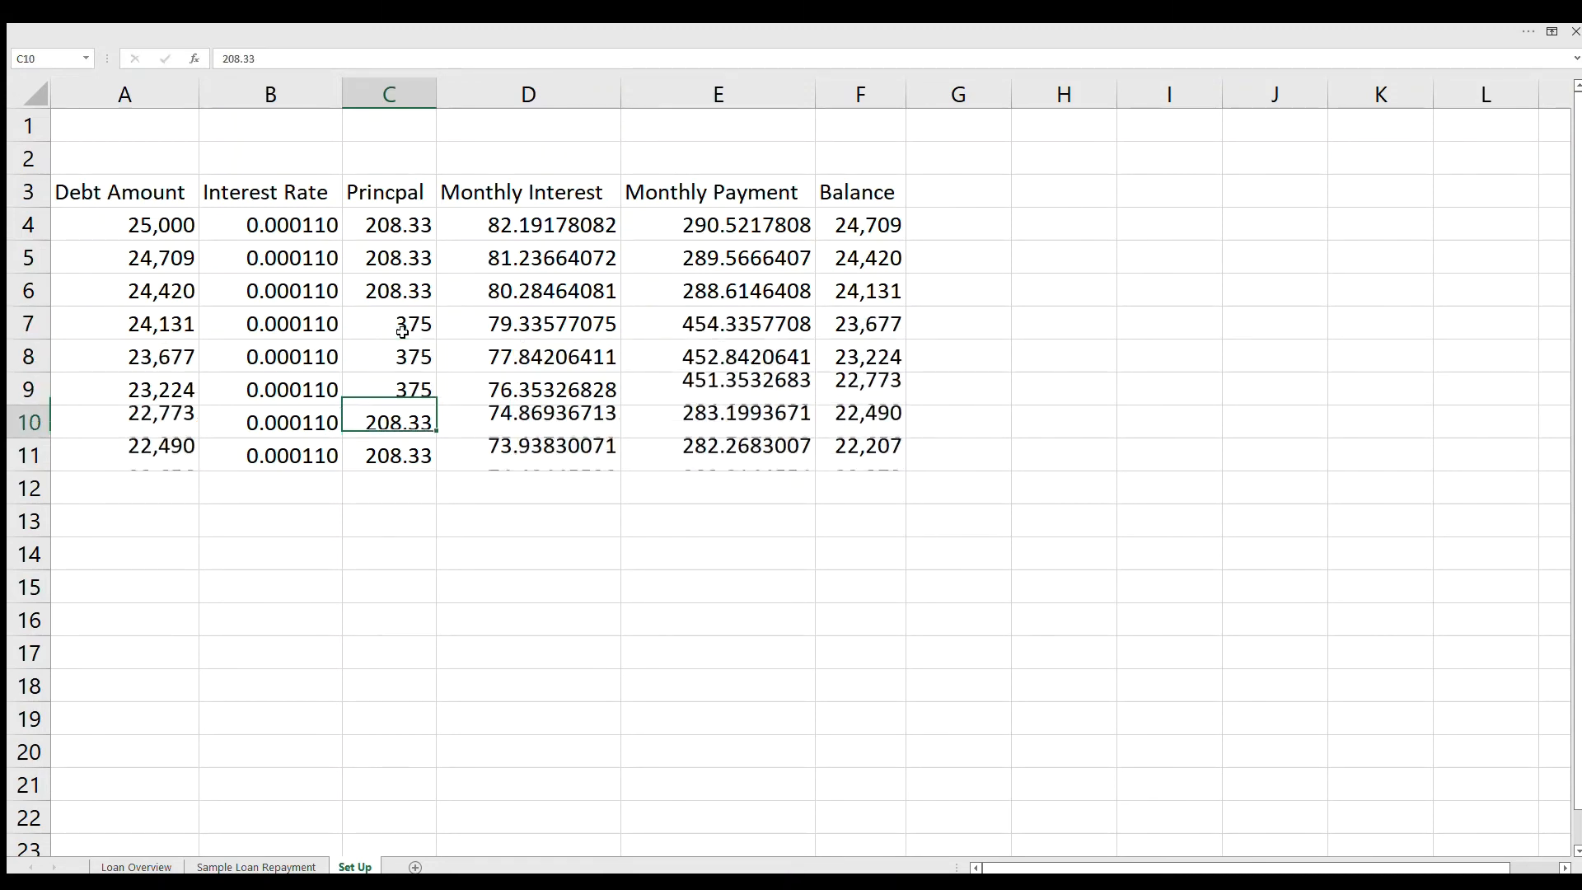
type("375")
key("Return")
type("3")
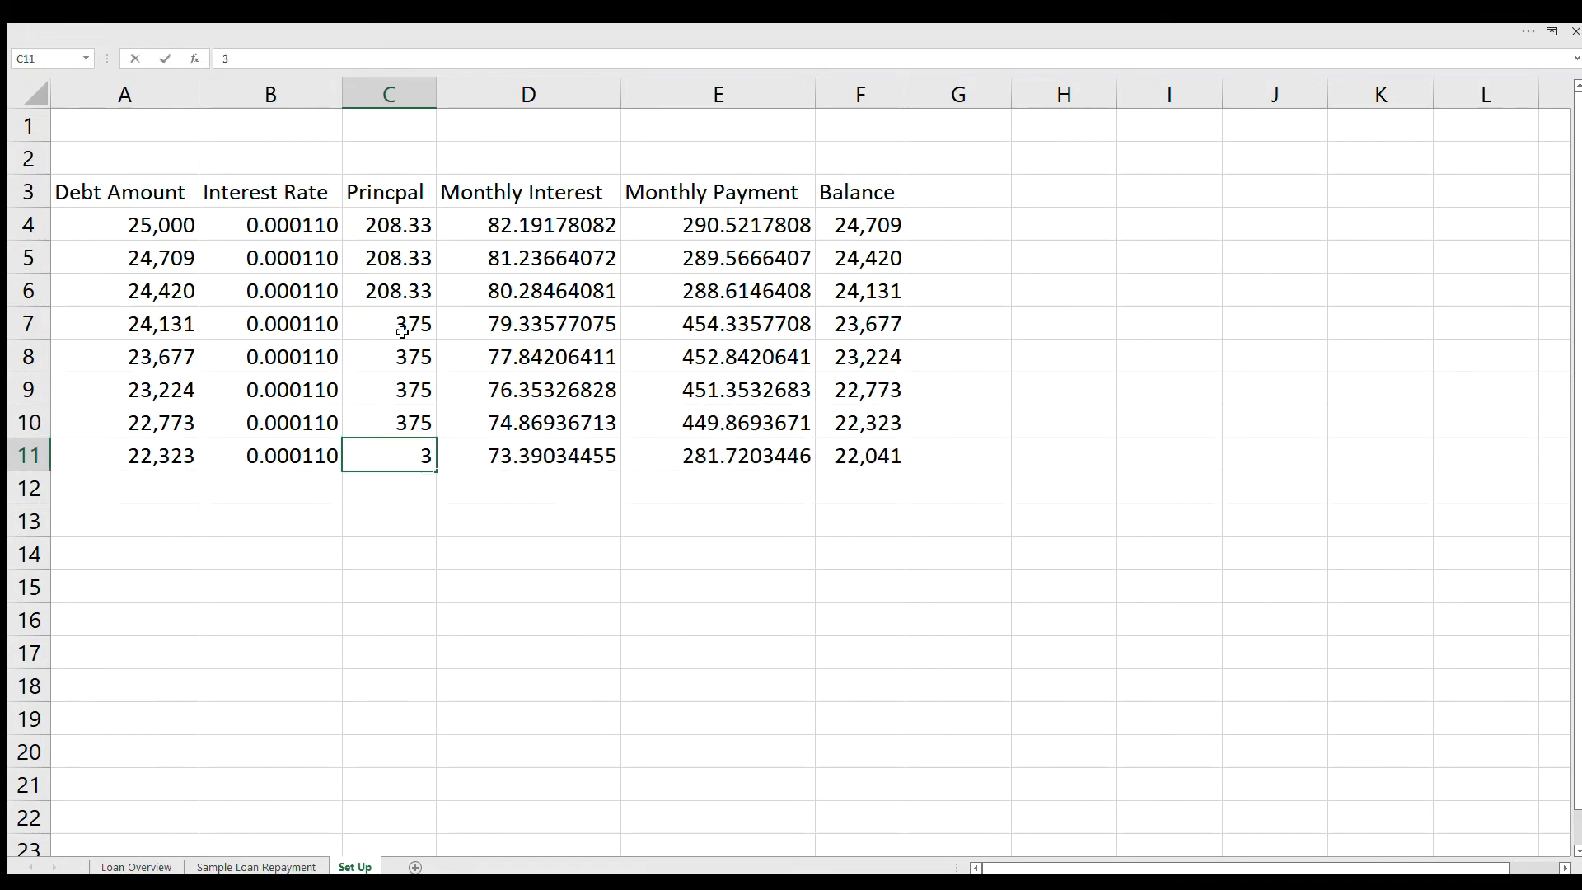
type("75")
key("Return")
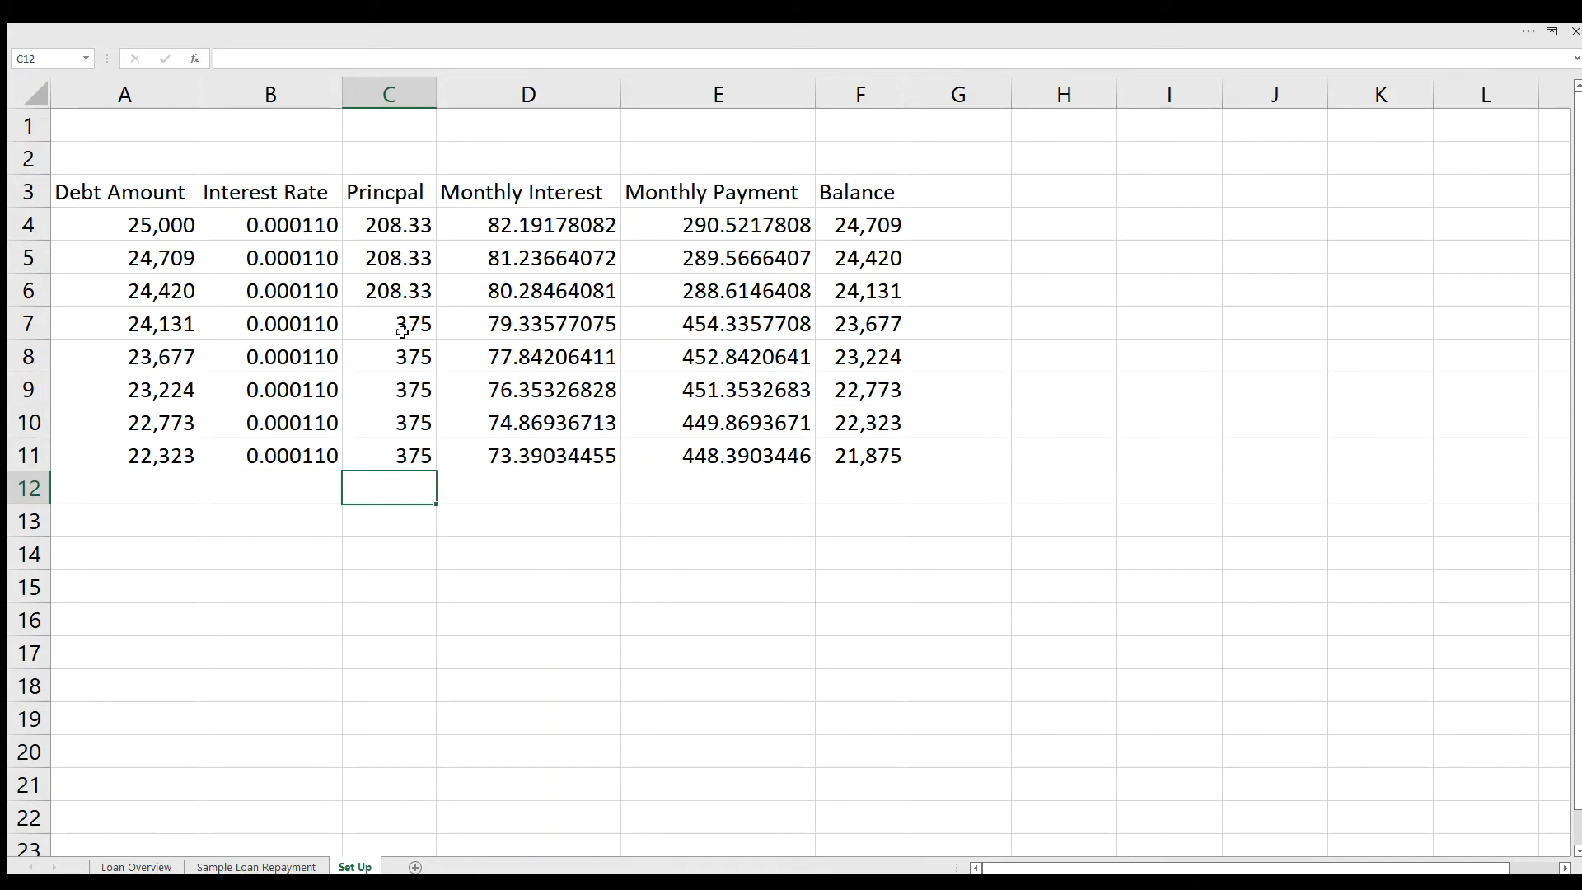
Step: Calculate the monthly principal for a five-year payoff by entering =25000/60 in H10
left_click(381, 227)
left_click(282, 60)
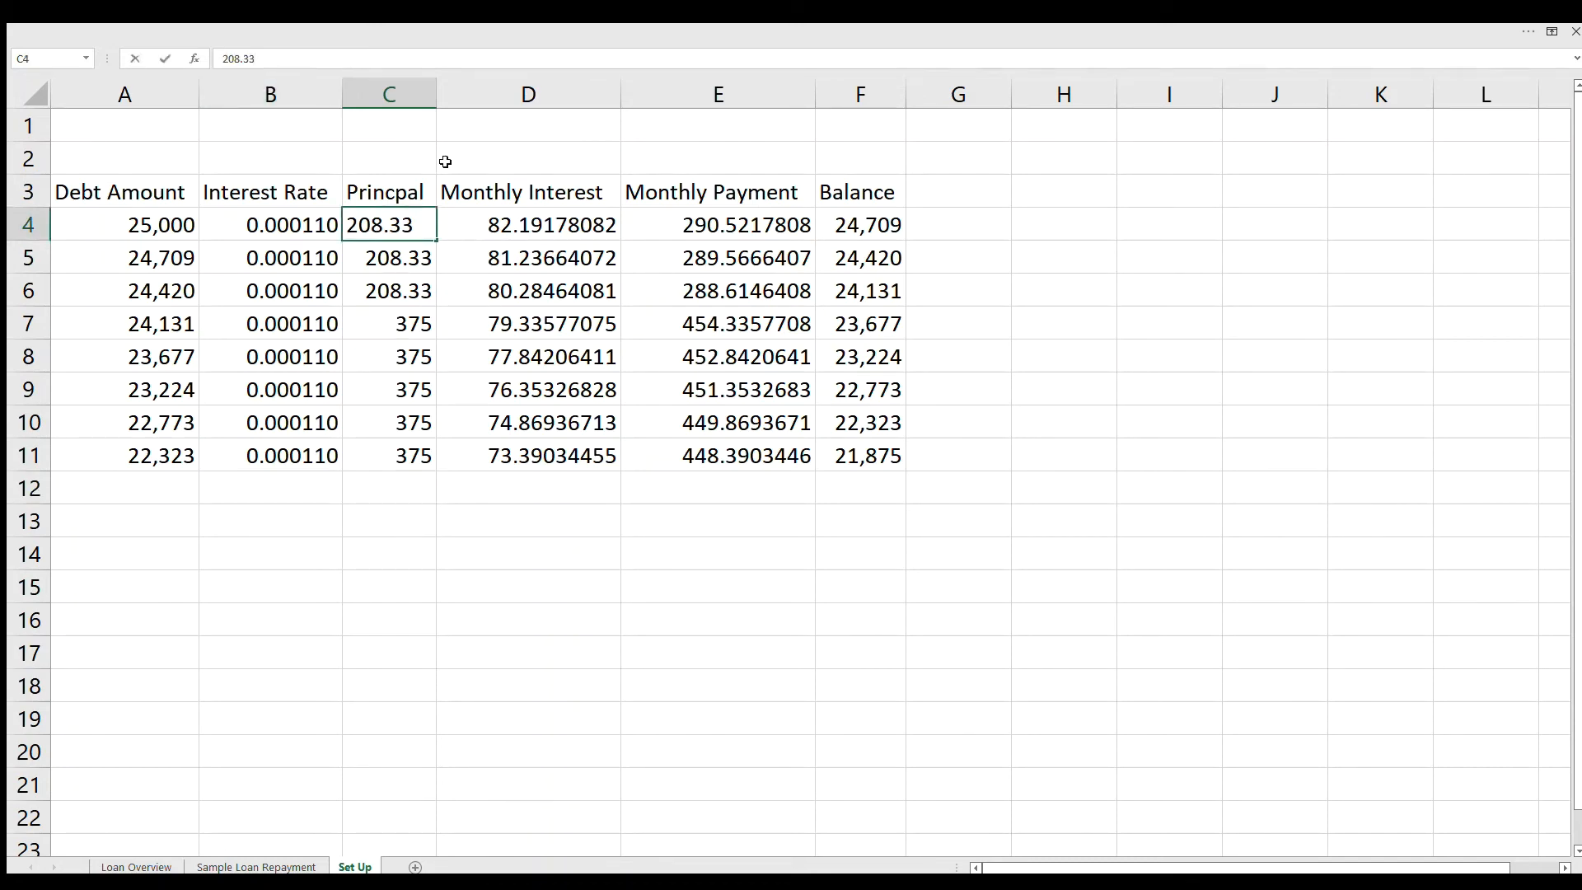
left_click(1086, 412)
type("2500")
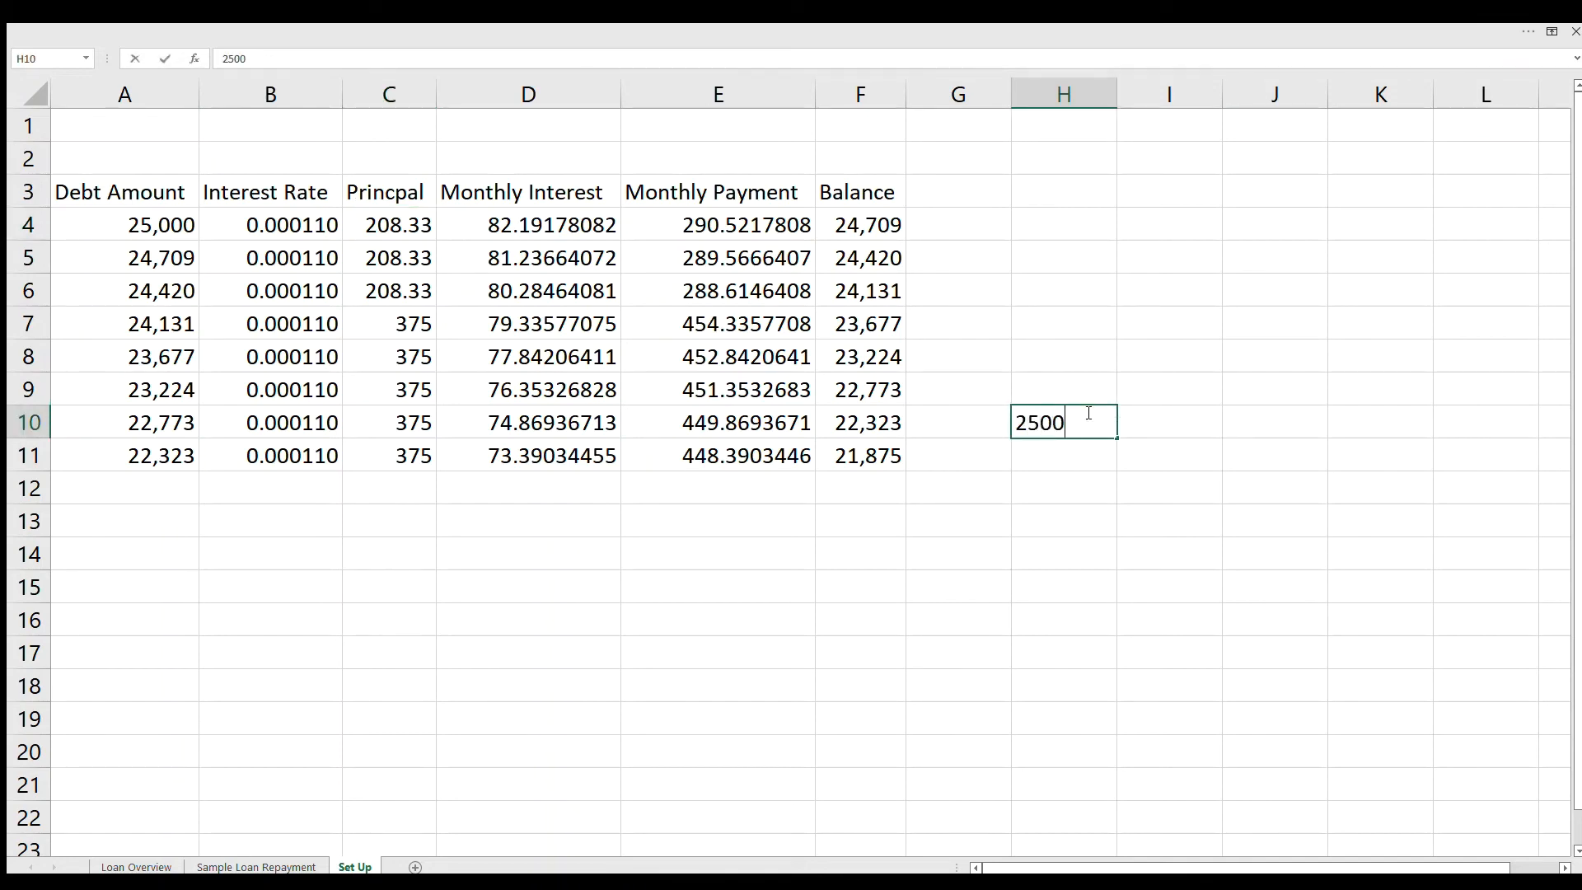
type("0/6")
type("0")
key("Return")
left_click(1086, 412)
type("=")
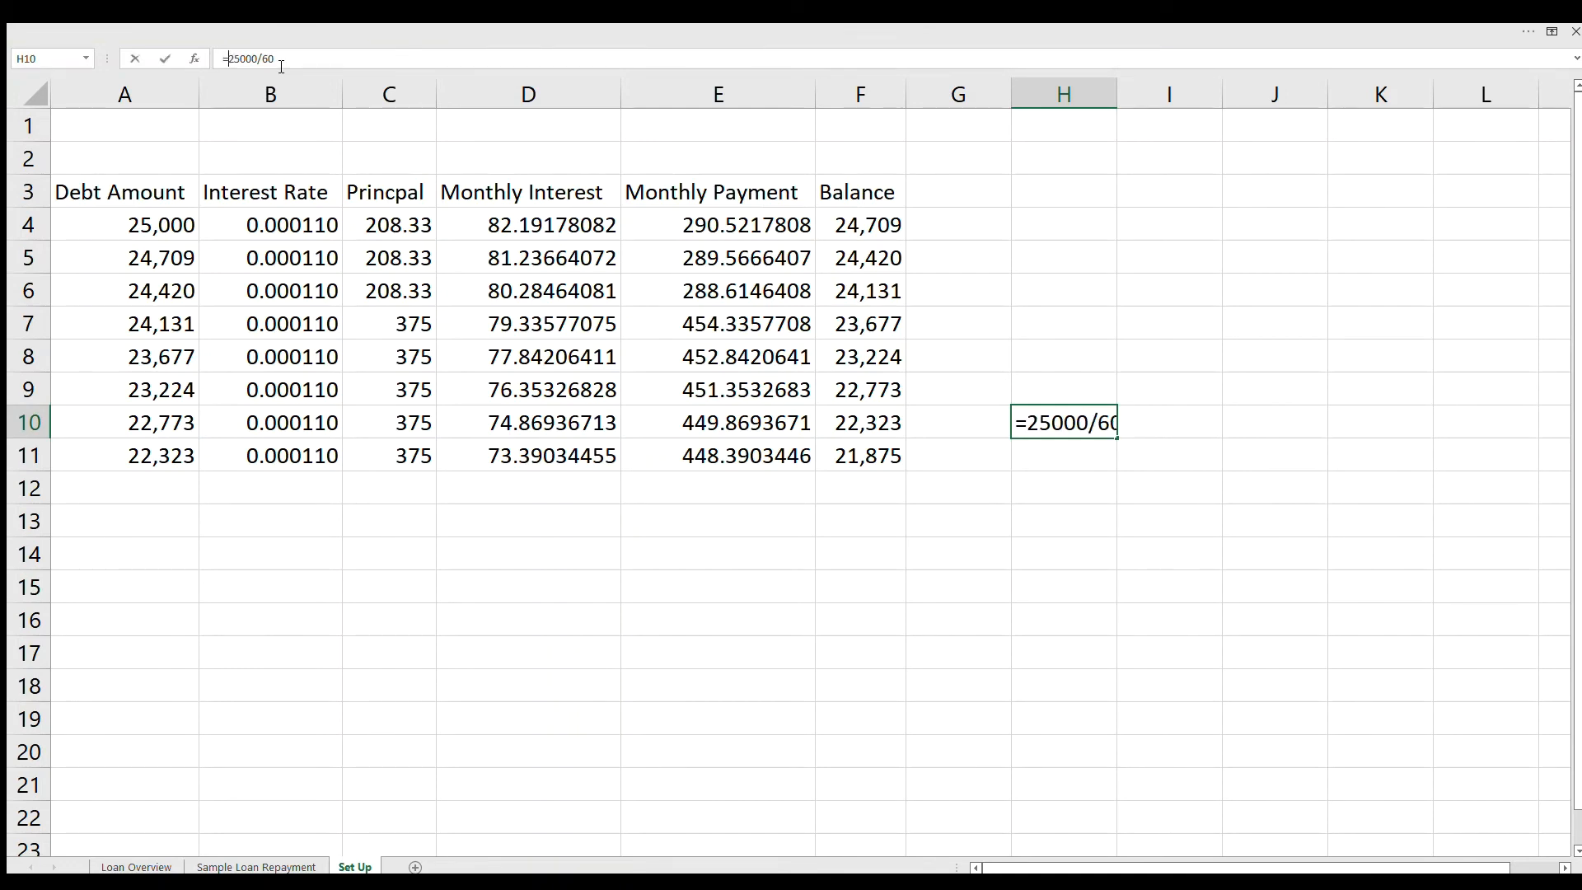
key("Return")
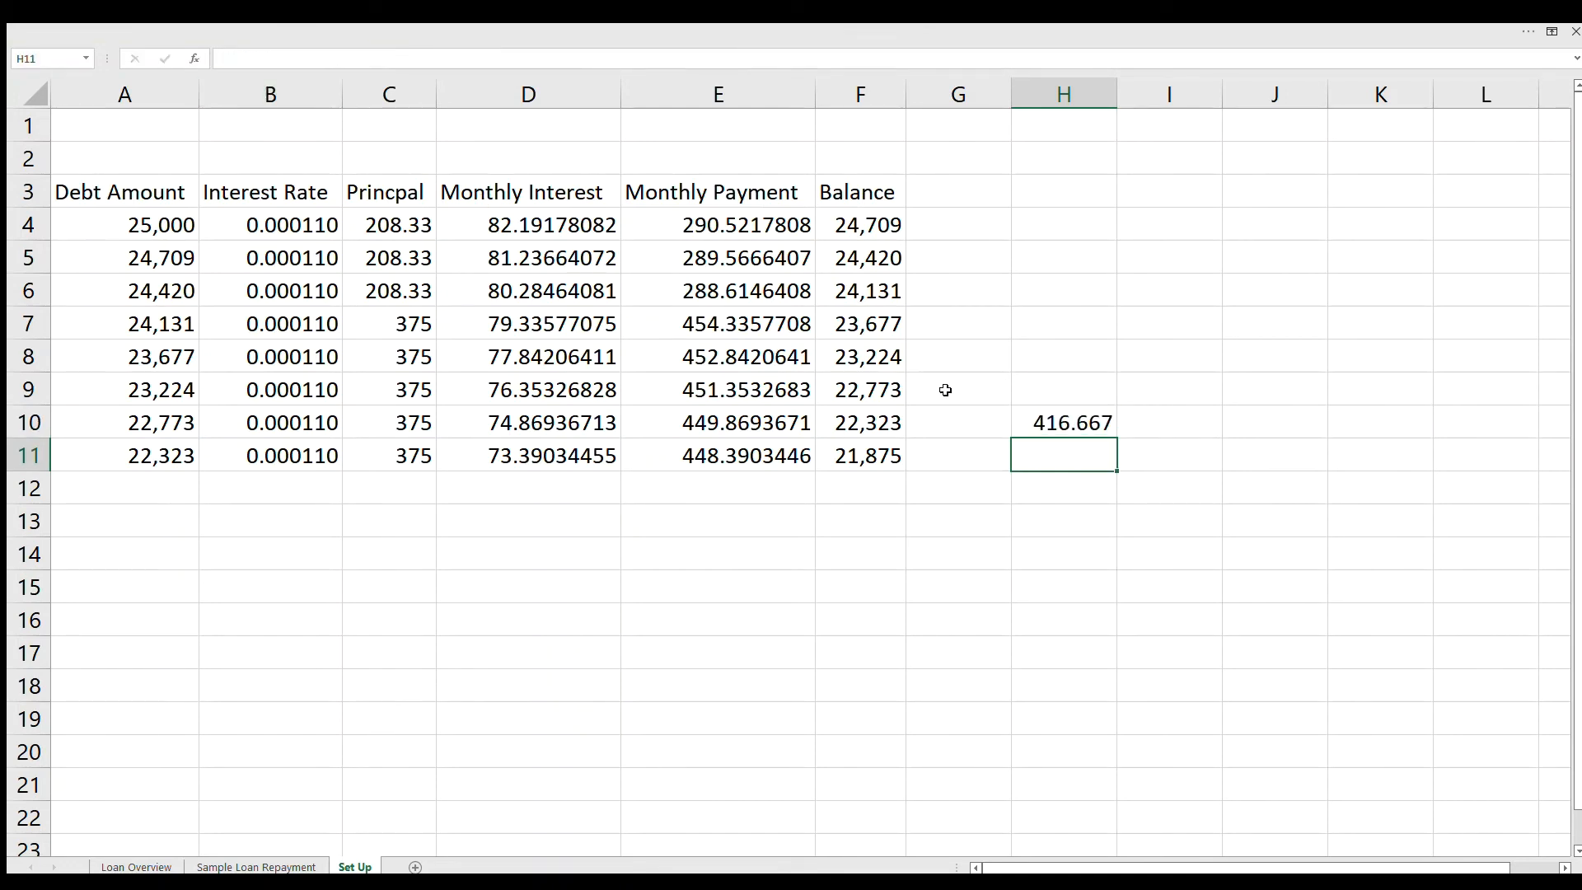
Step: Set the principal in C4 to 416.667 and fill it down through C11
left_click(396, 225)
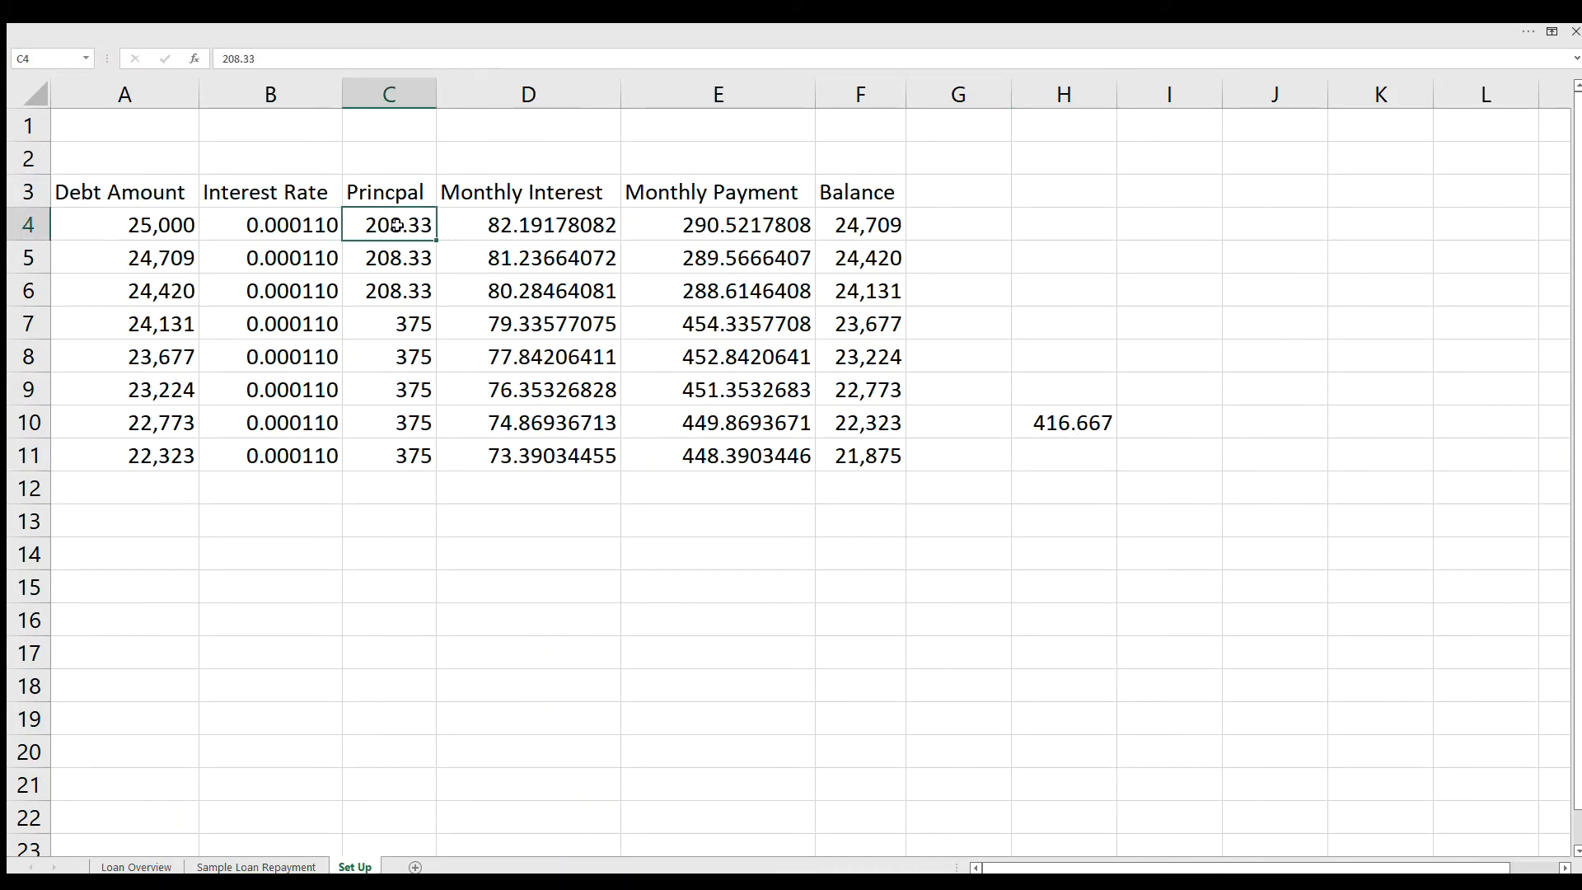
type("416.667")
key("Return")
left_click(396, 225)
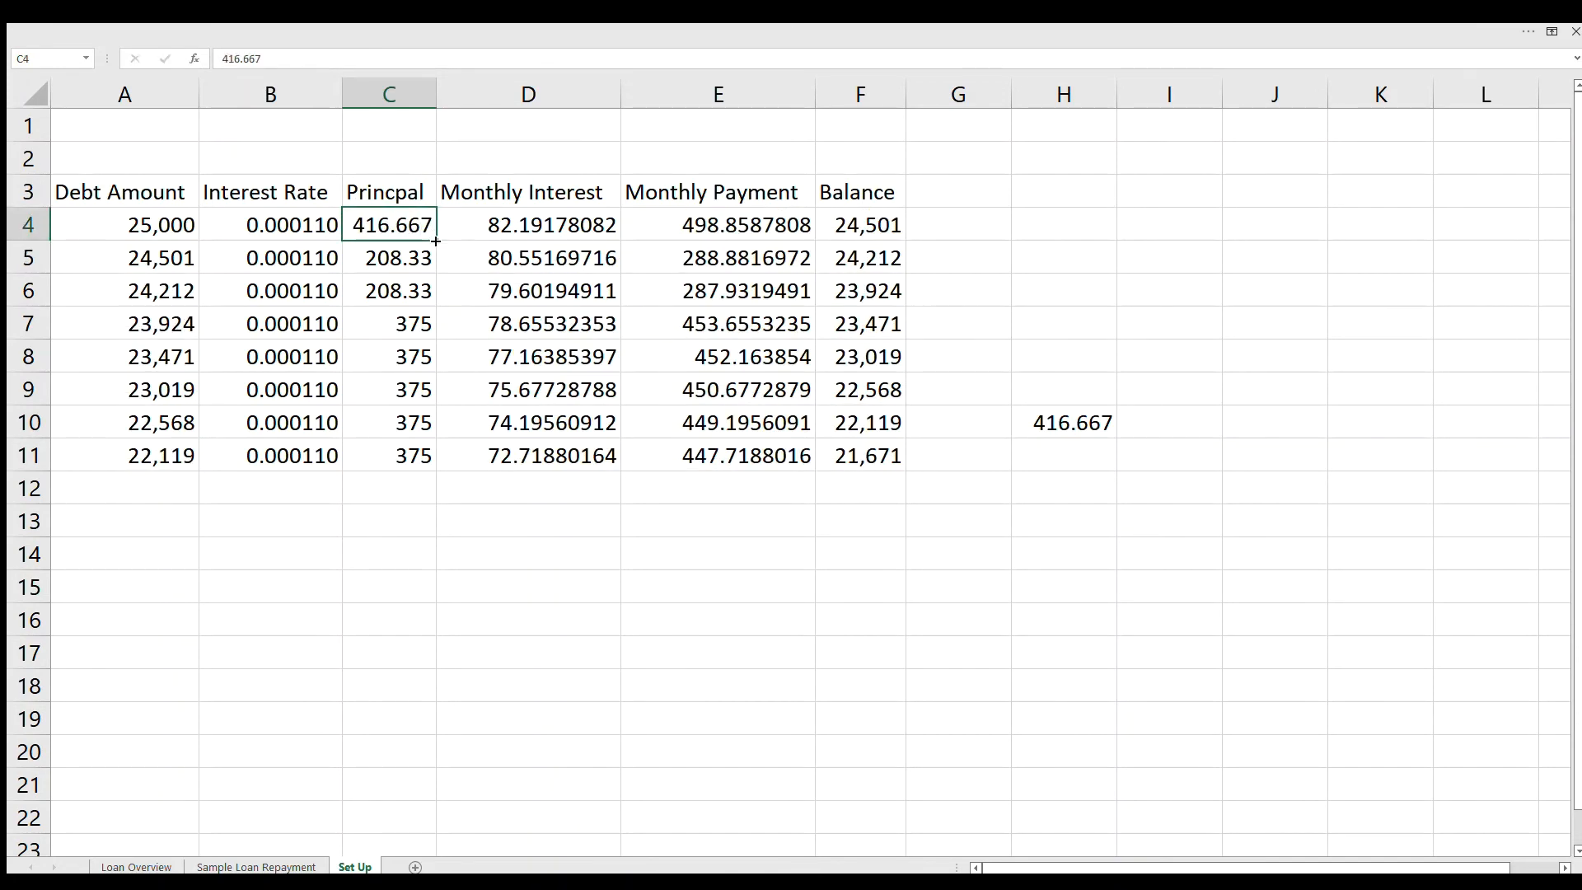
left_click_drag(425, 229, 424, 473)
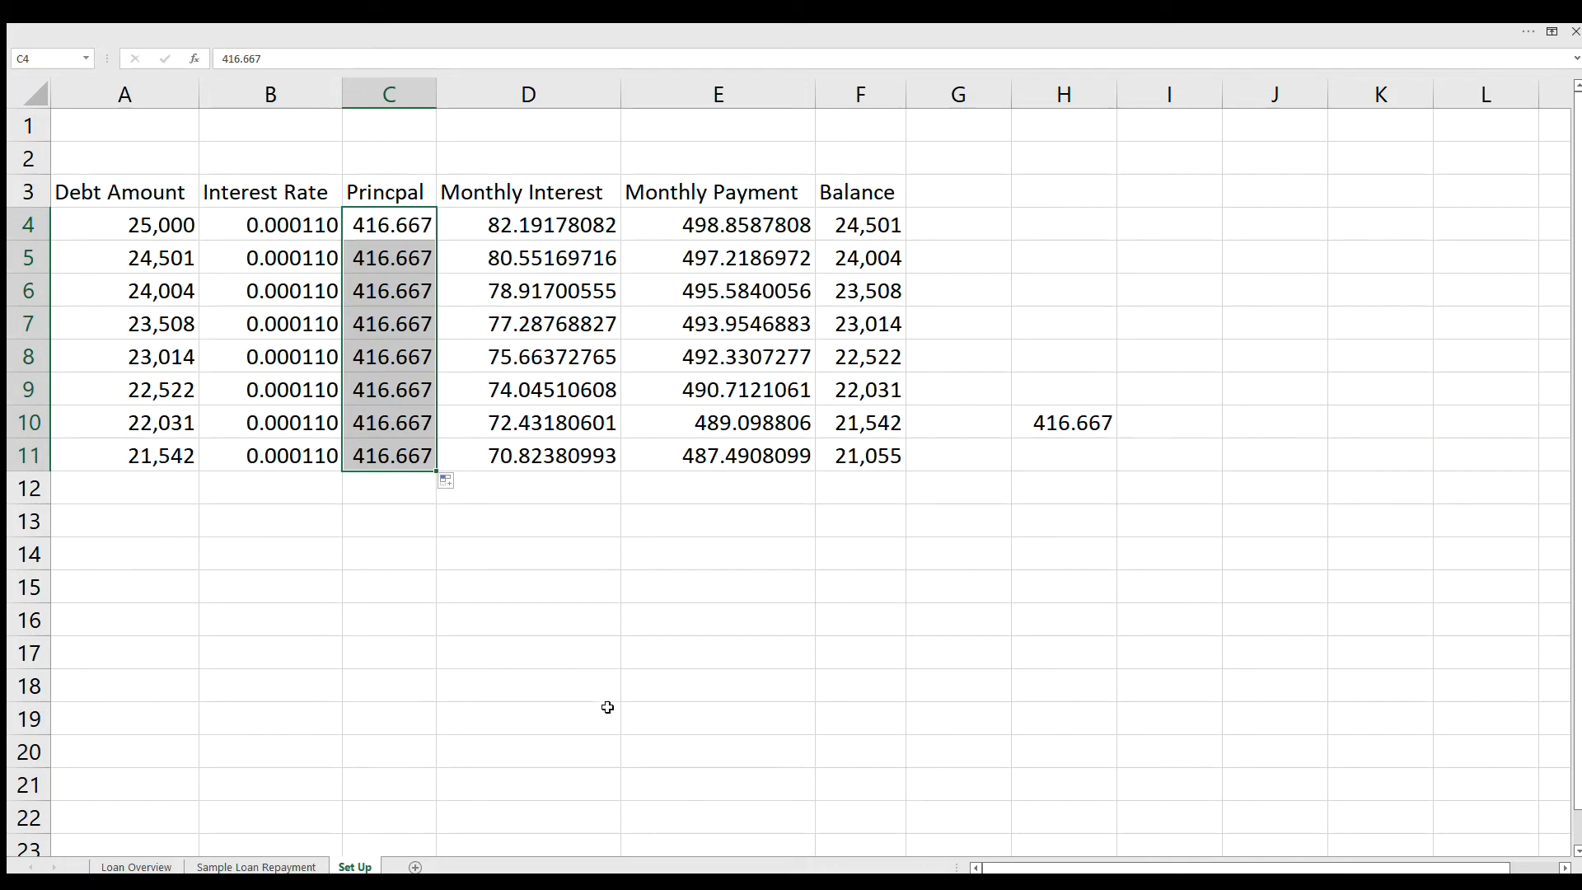
Step: Review the repayment schedule and the Base, Low, Medium and High plans on the Sample Loan Repayment sheet
left_click(262, 865)
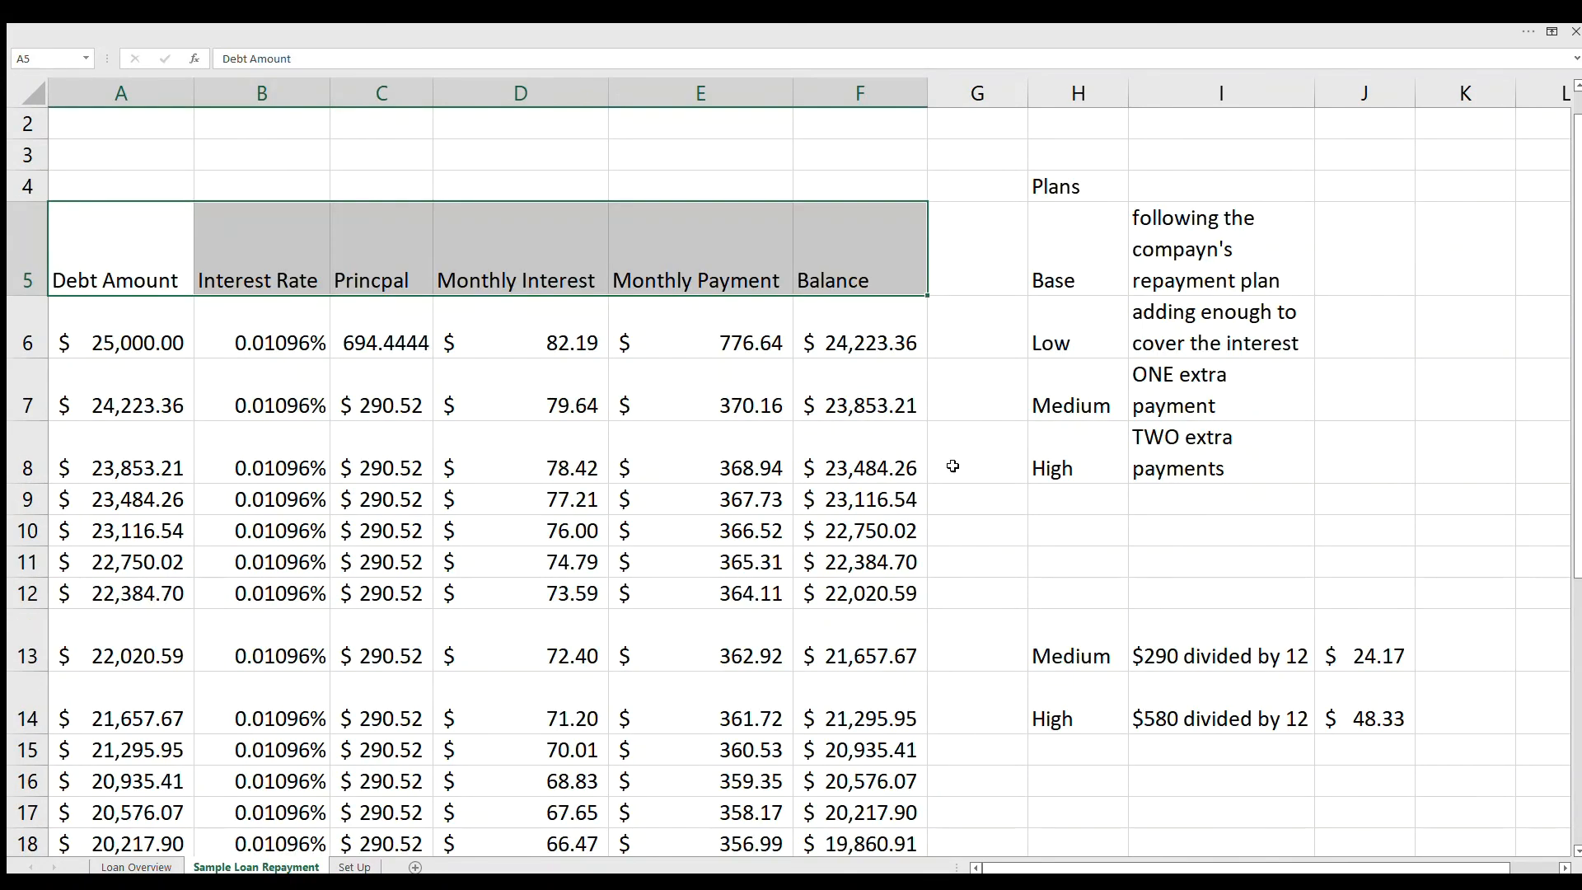
scroll(1022, 369, "down", 3)
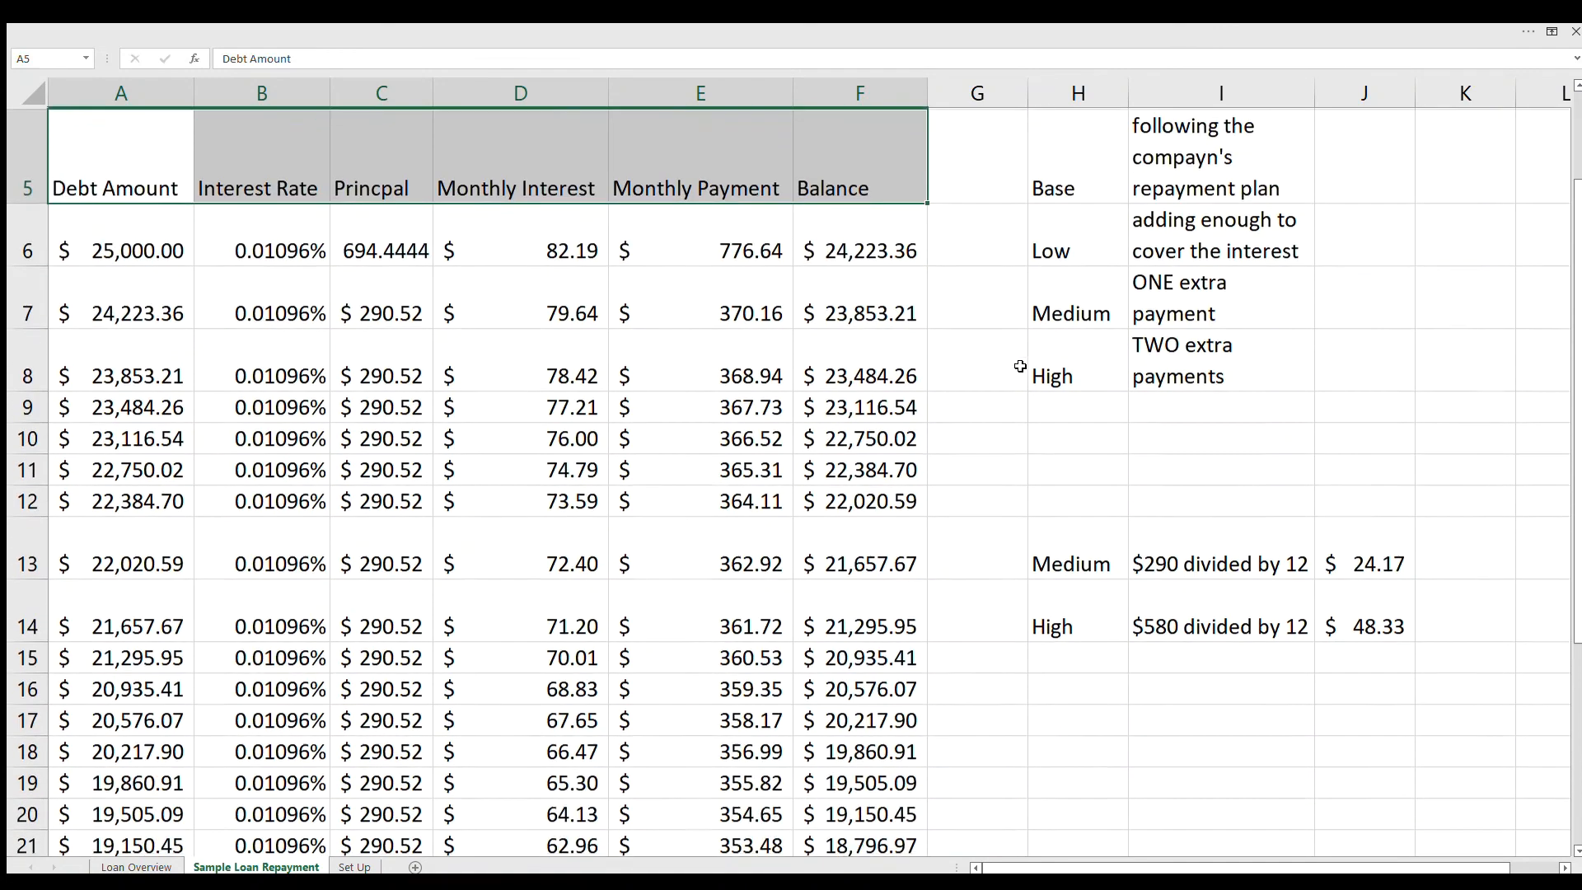
scroll(1004, 355, "down", 1)
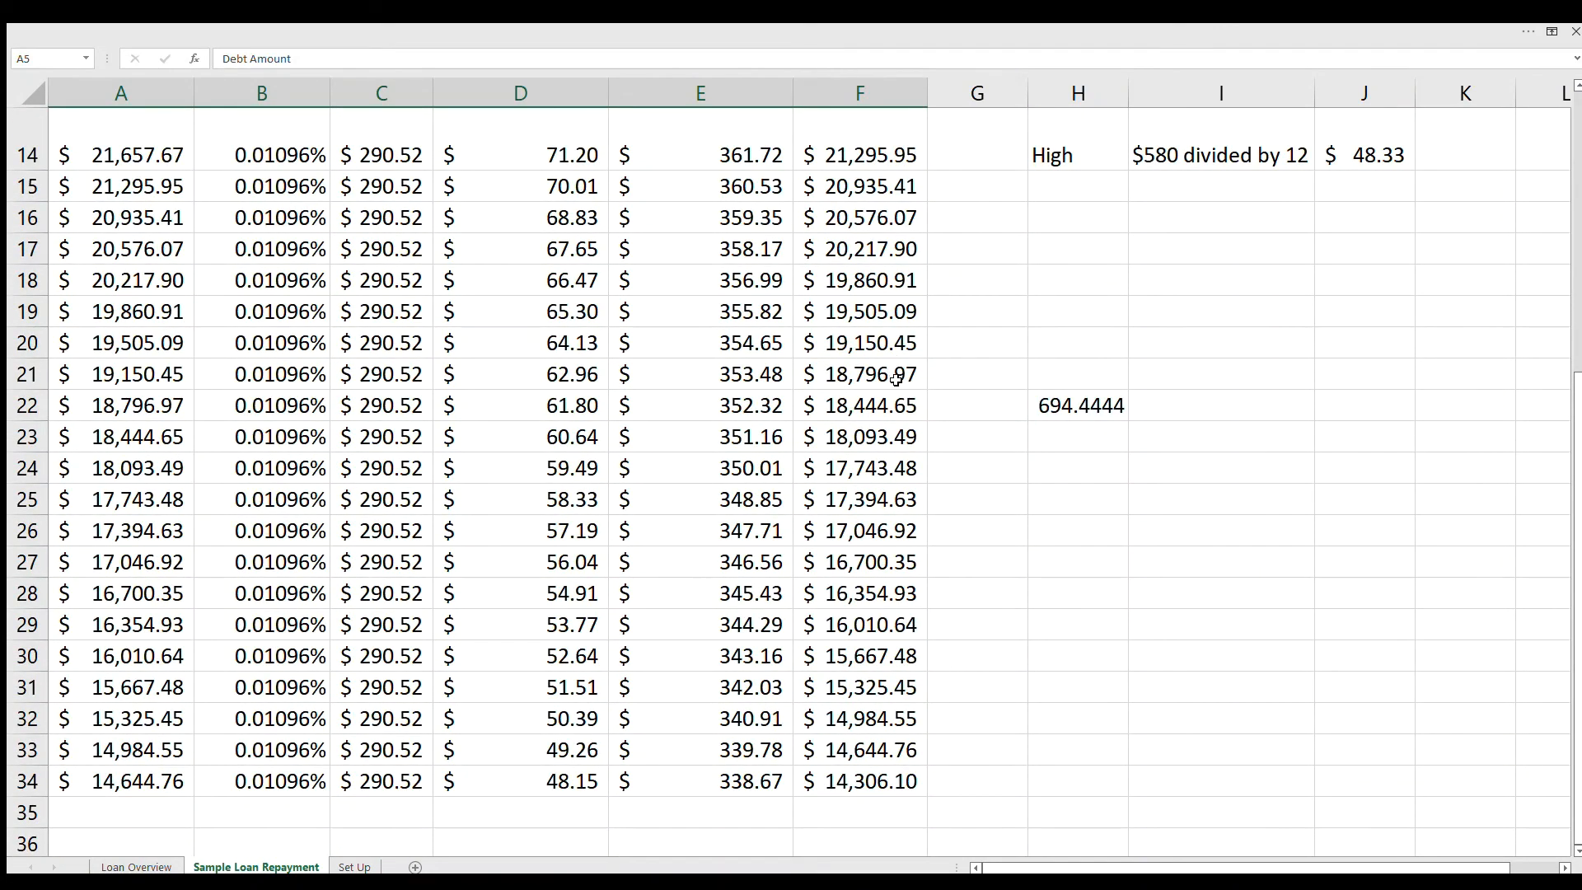
scroll(875, 370, "up", 4)
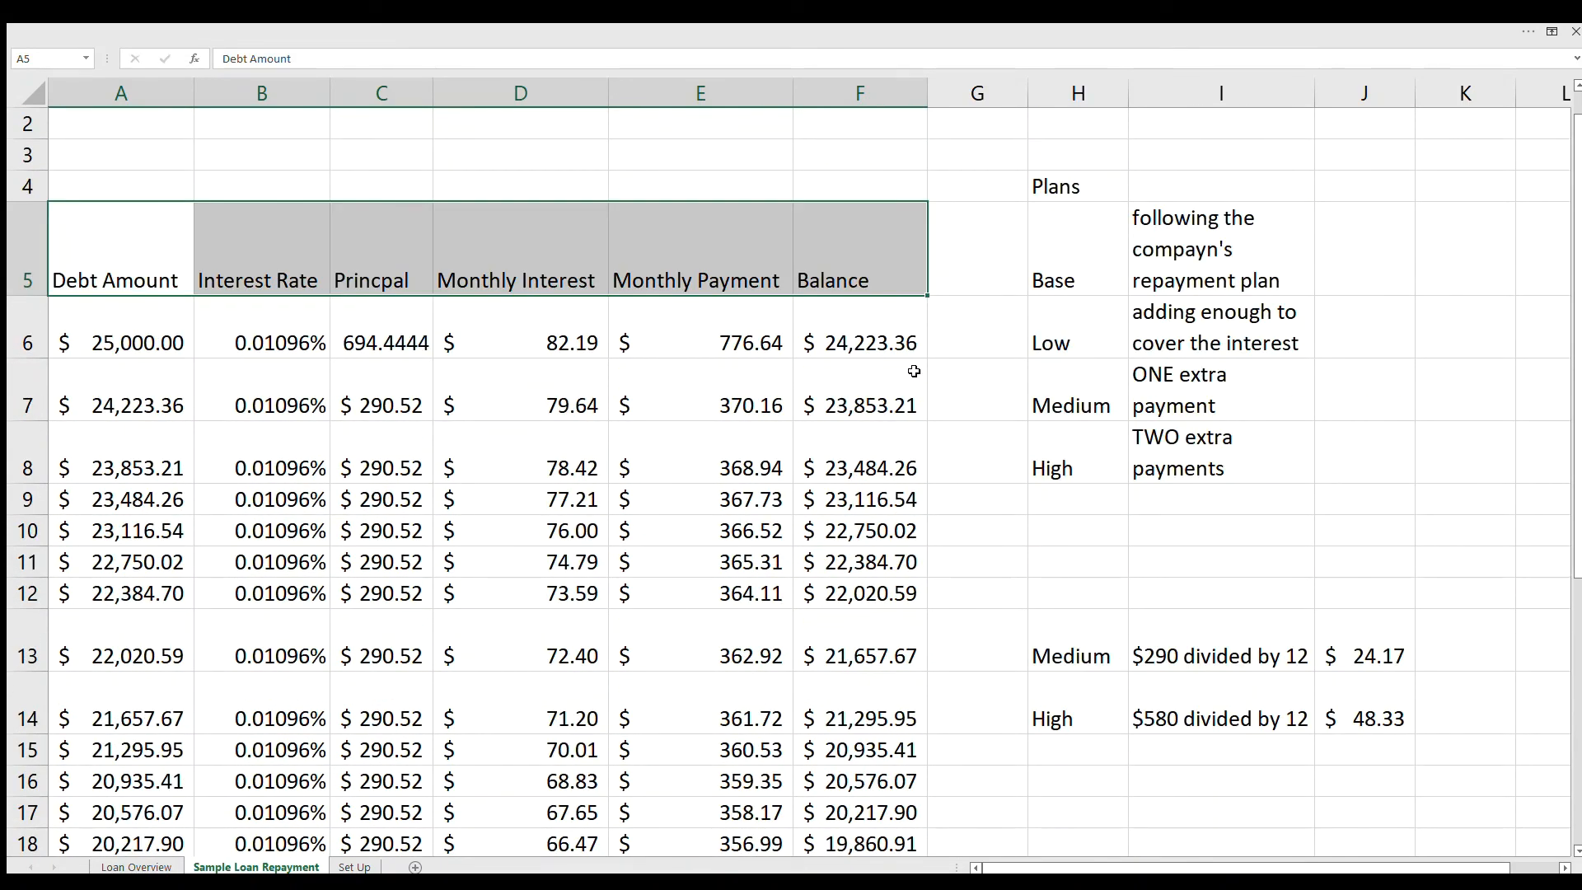
scroll(895, 373, "down", 1)
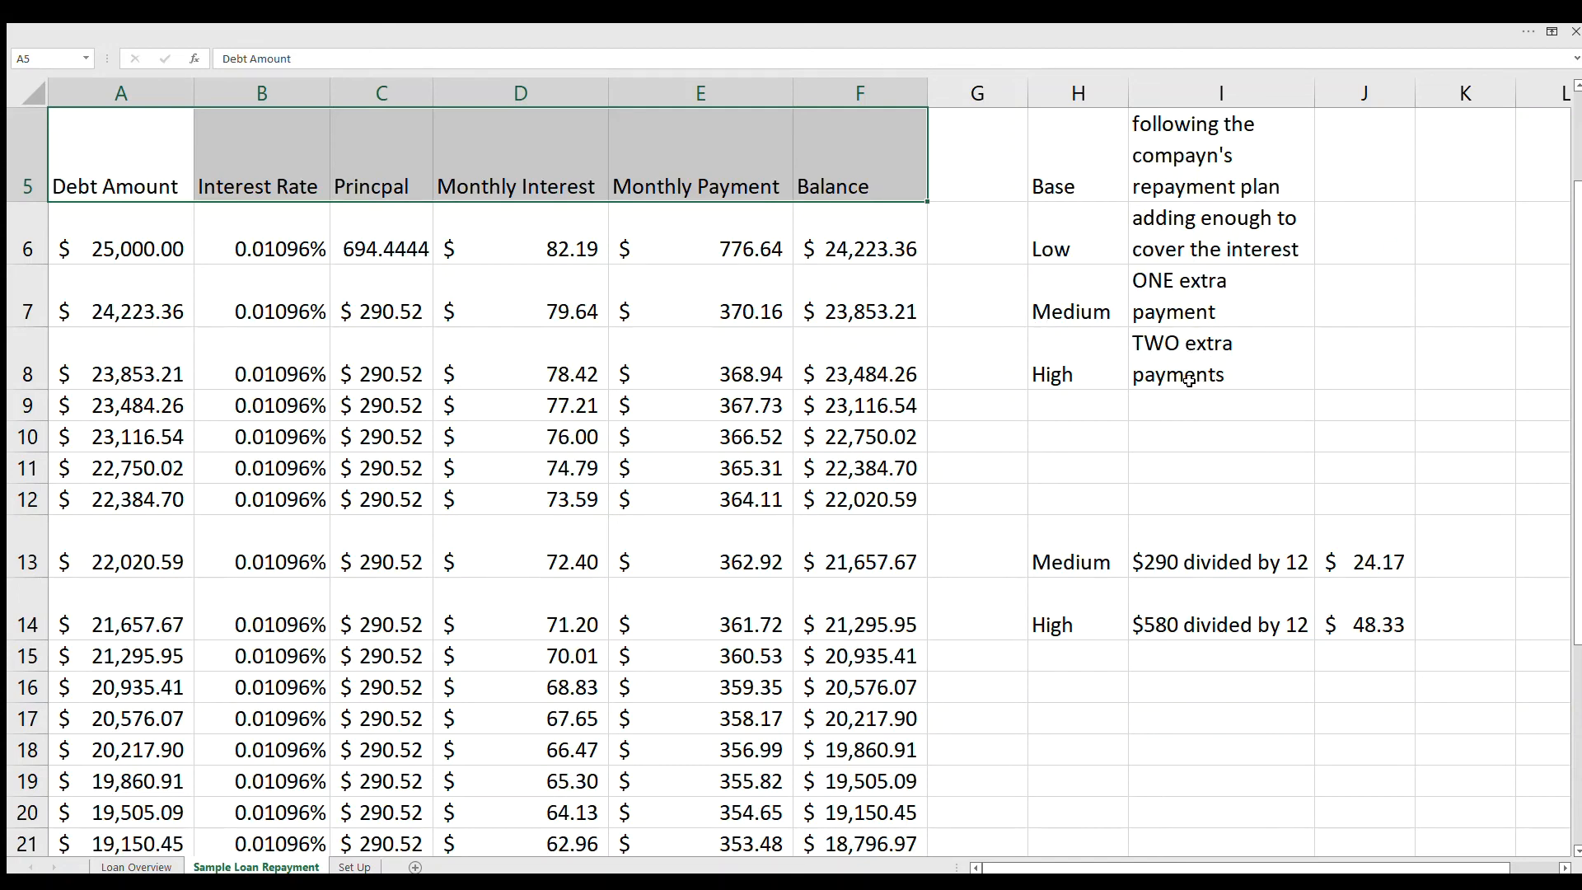
scroll(1136, 407, "up", 1)
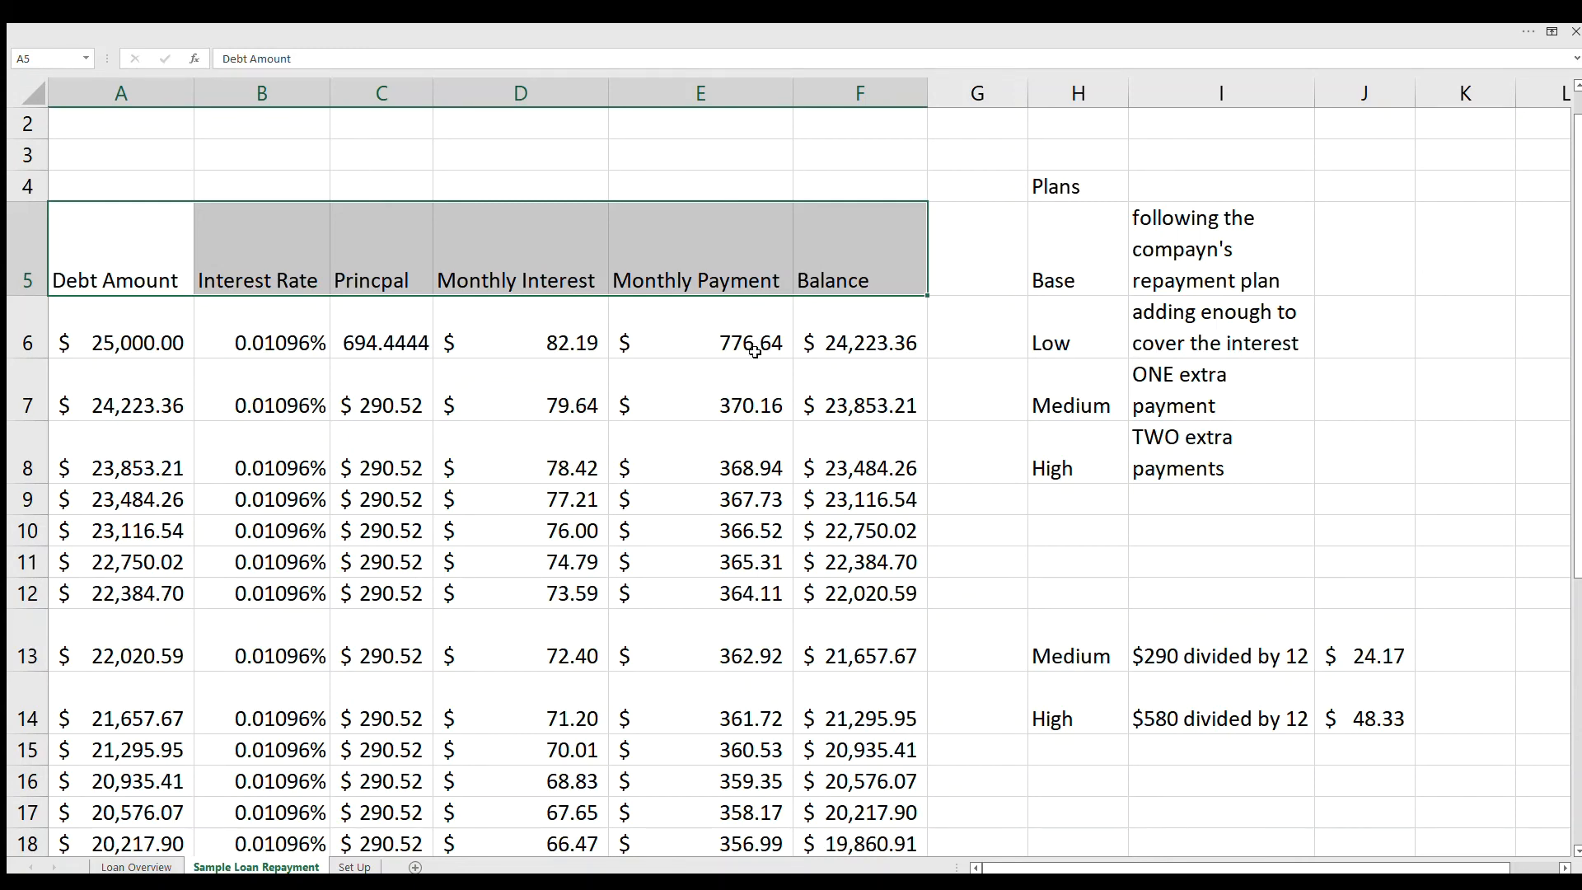
Step: Add a blank worksheet and return to the Set Up sheet
left_click(415, 867)
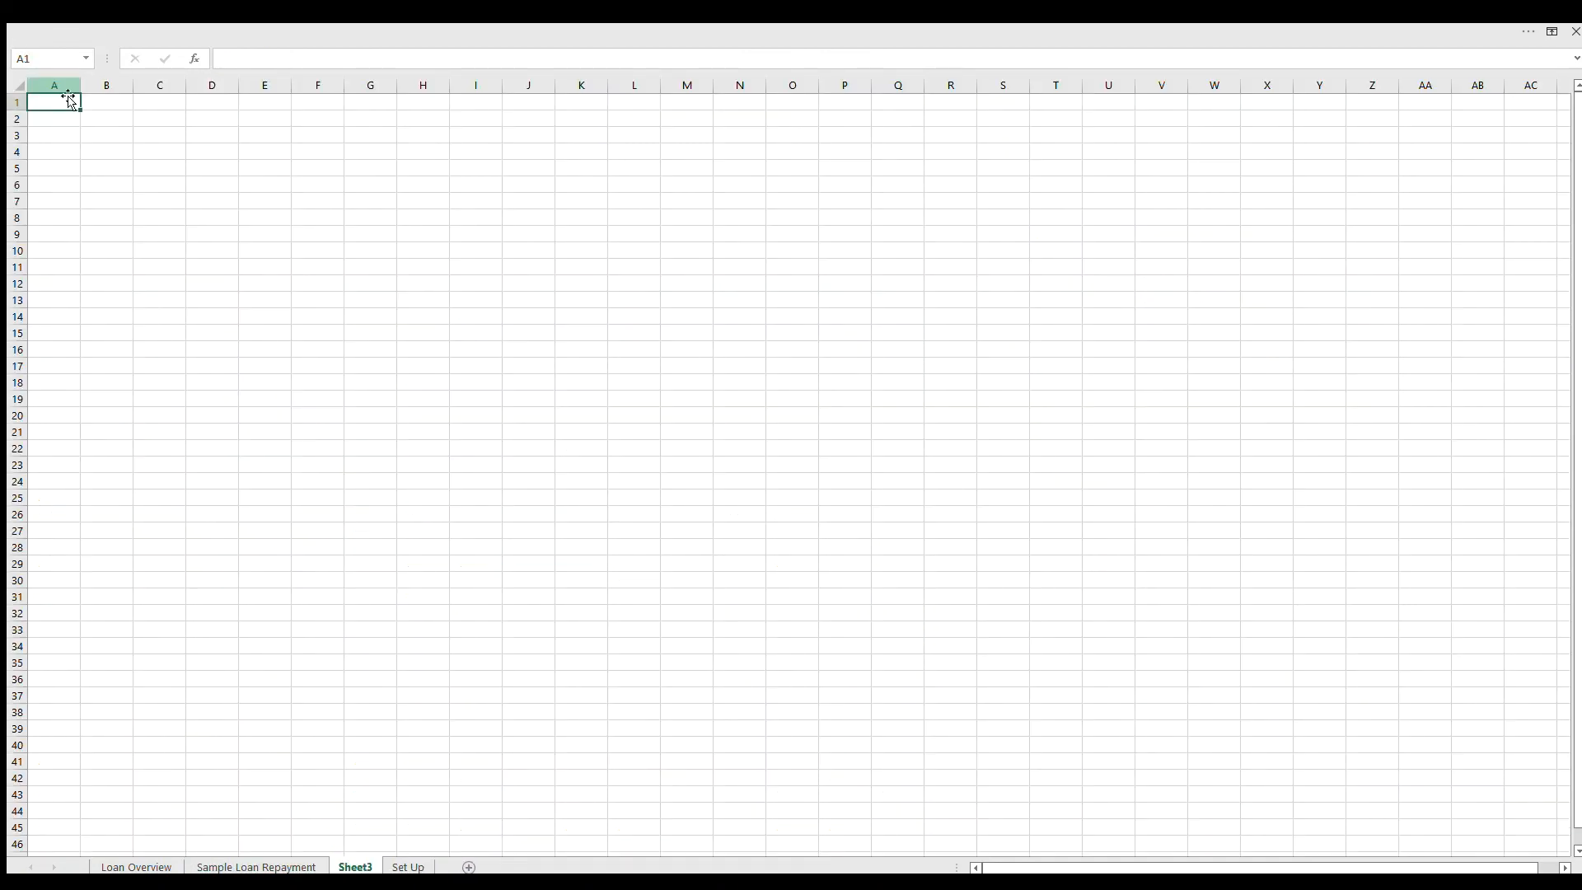
left_click(412, 866)
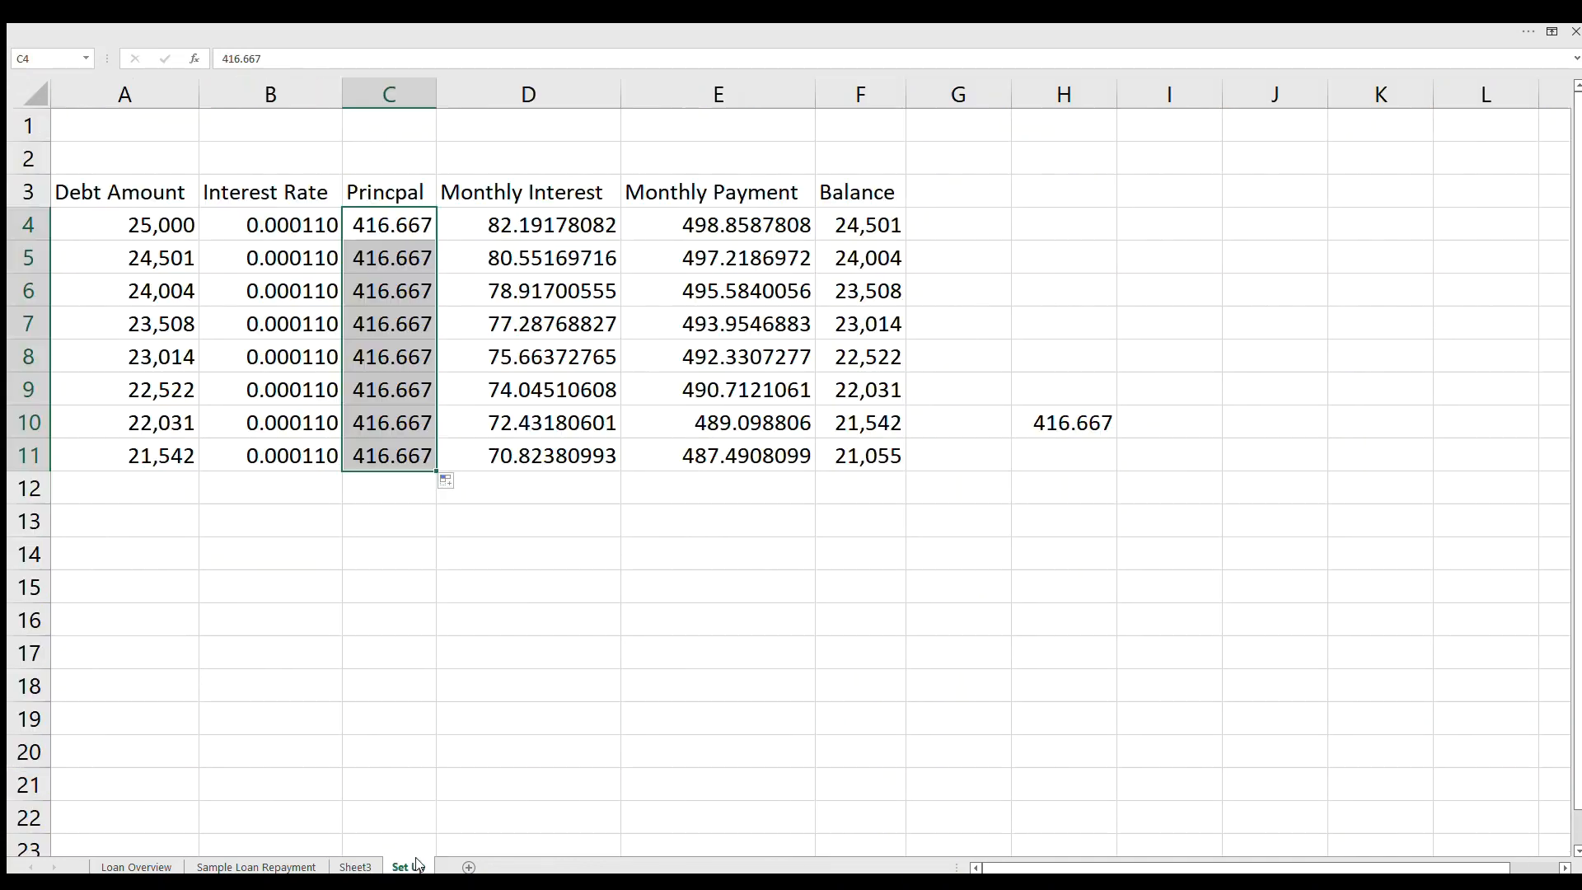
Step: Start a second loan example in row 14 with debt amount 25,000 in A14 and daily interest rate =.07/365 in B14
left_click(128, 530)
left_click(122, 546)
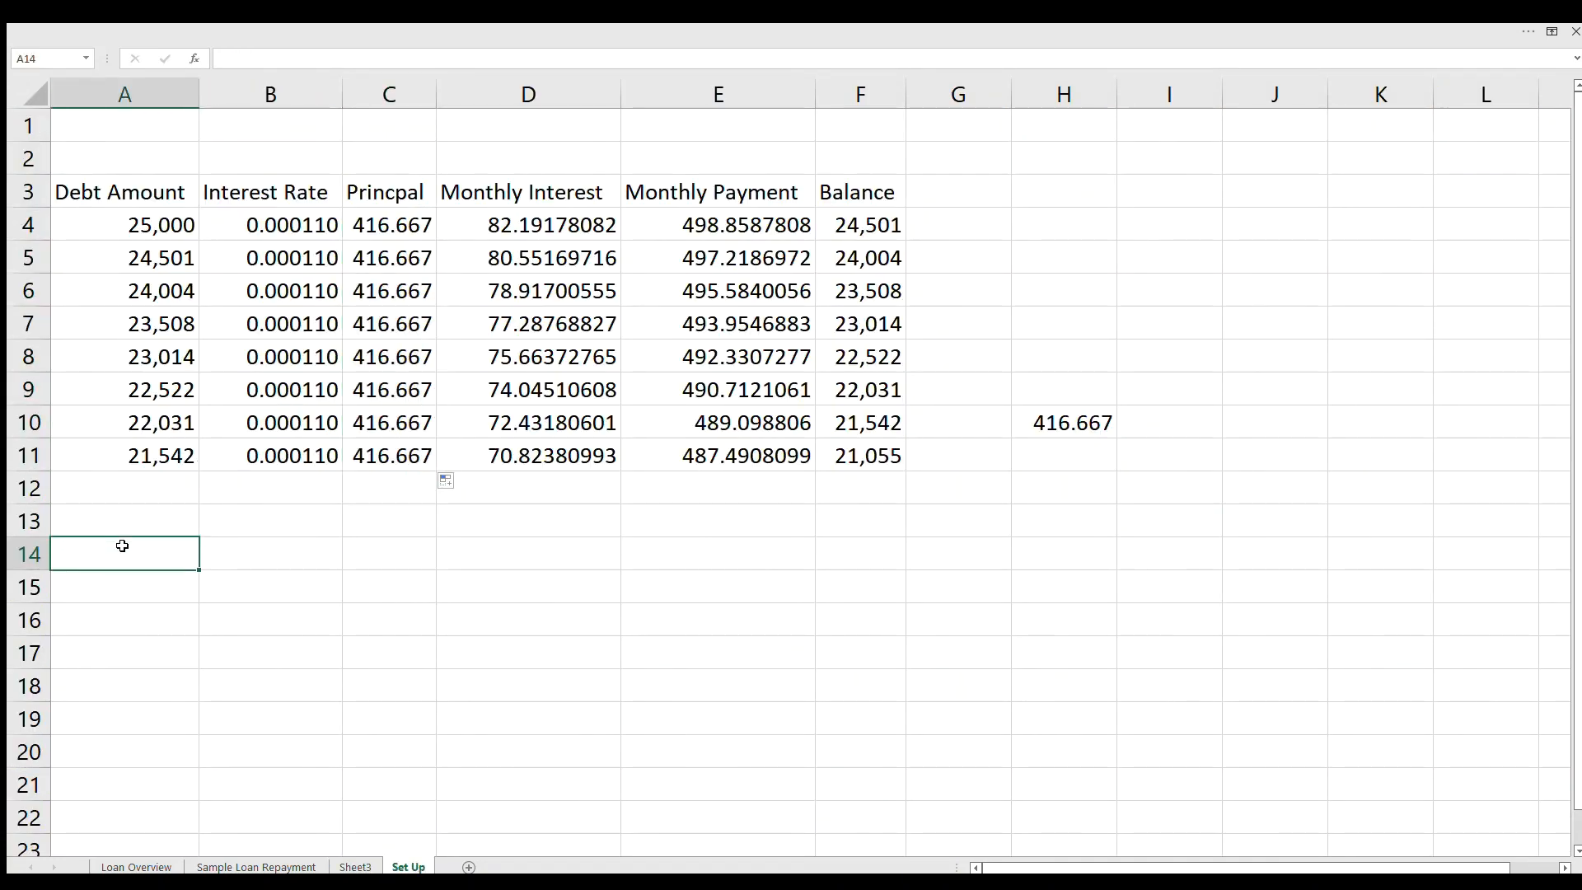
type("25,000")
key("Tab")
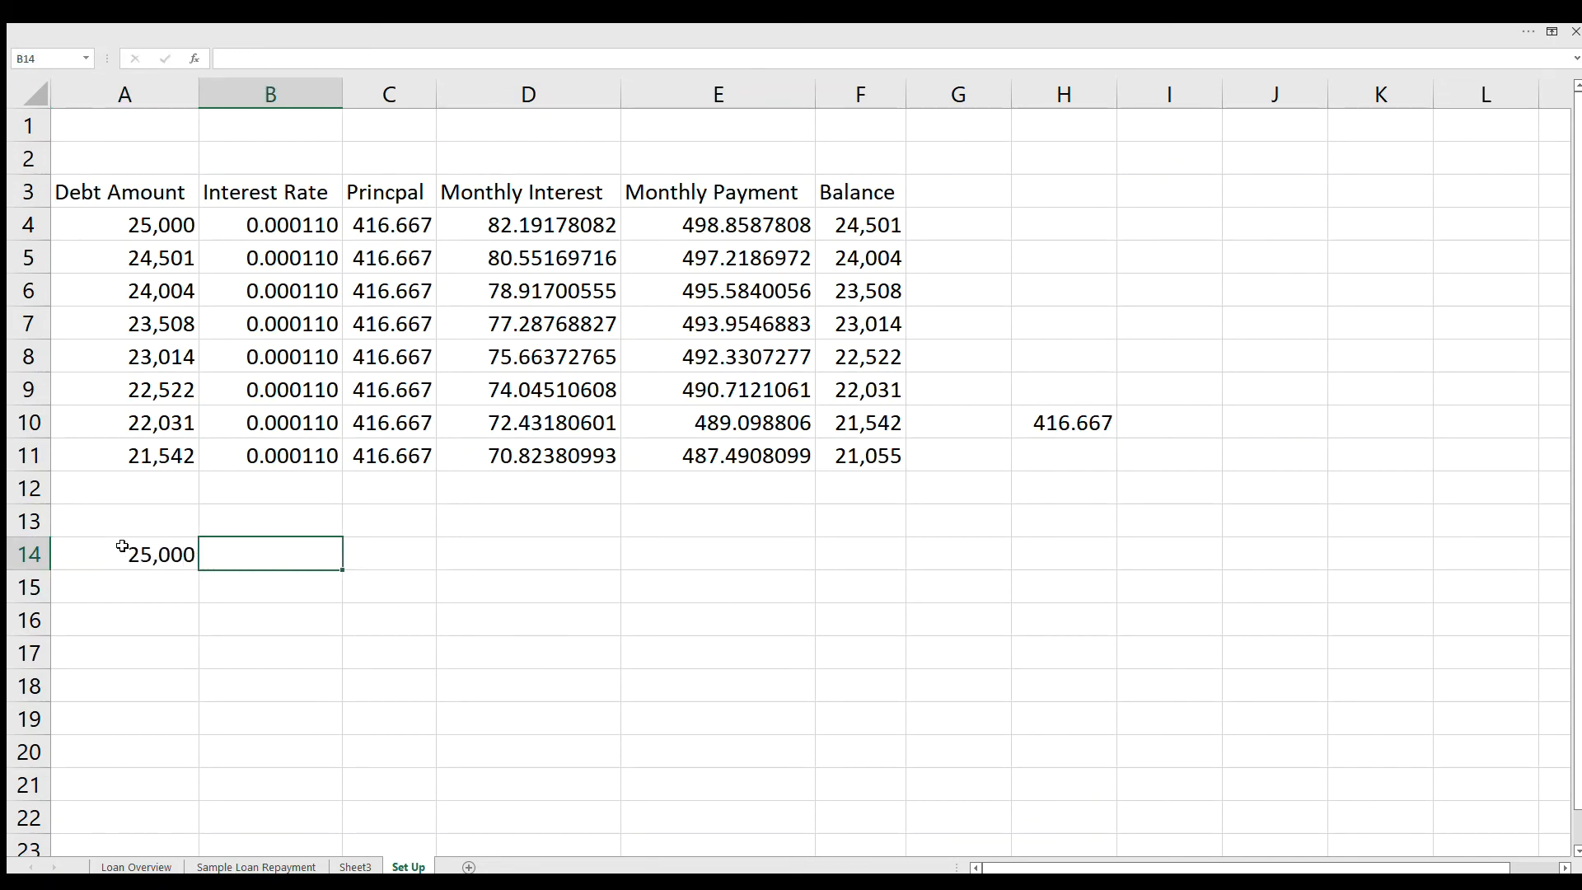
type("=.0")
type("7")
key("BackSpace")
type("07/365")
key("Return")
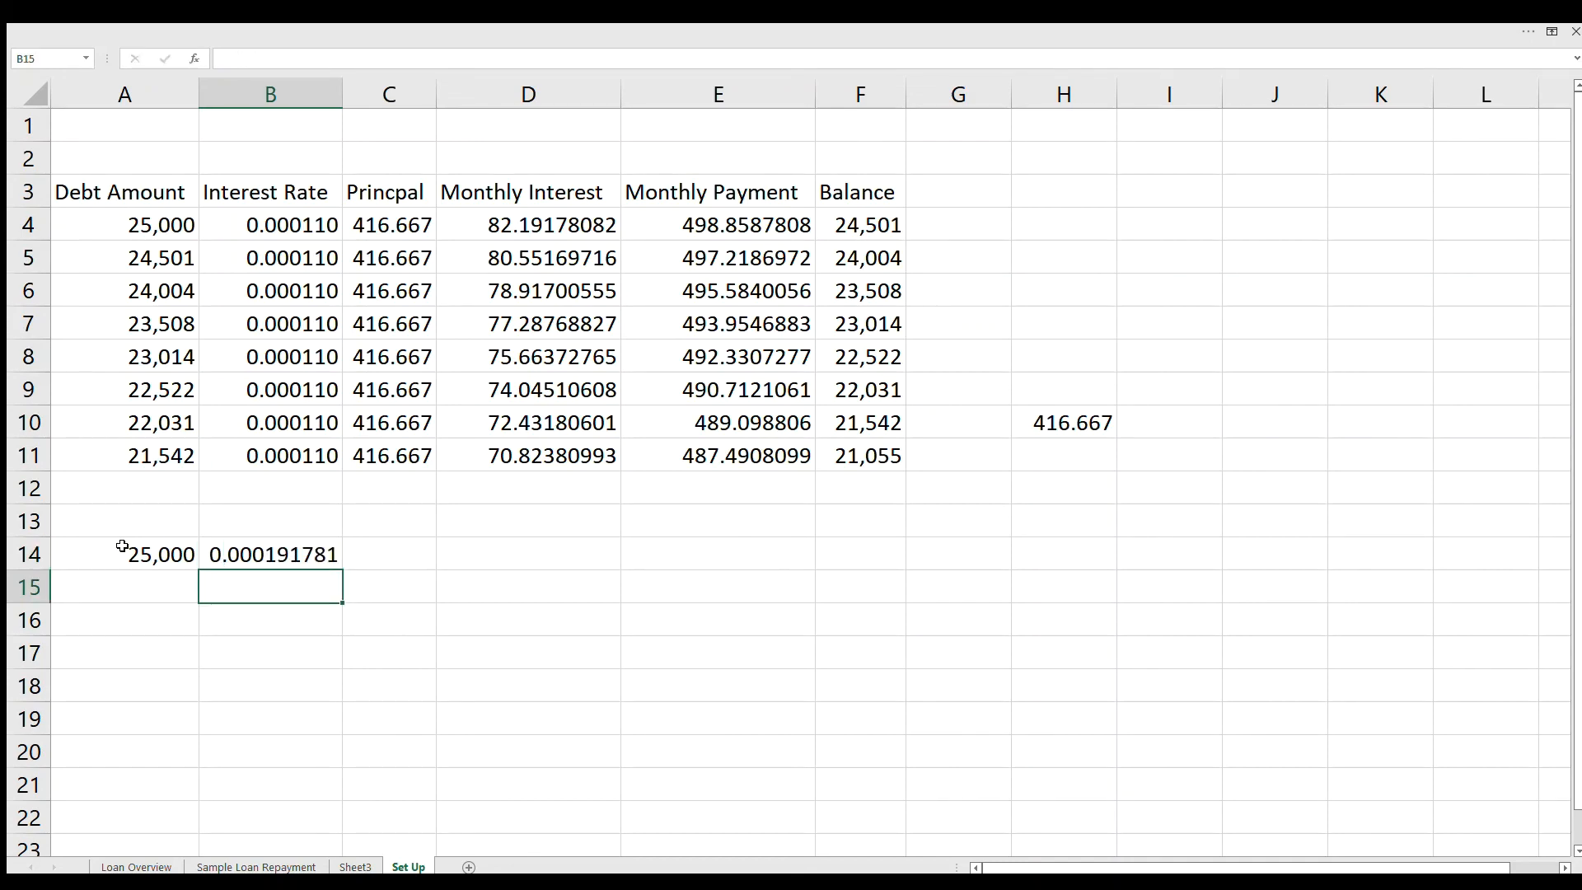
Step: Enter a principal payment of 400 in C14 for the second loan example
key("Right")
key("Up")
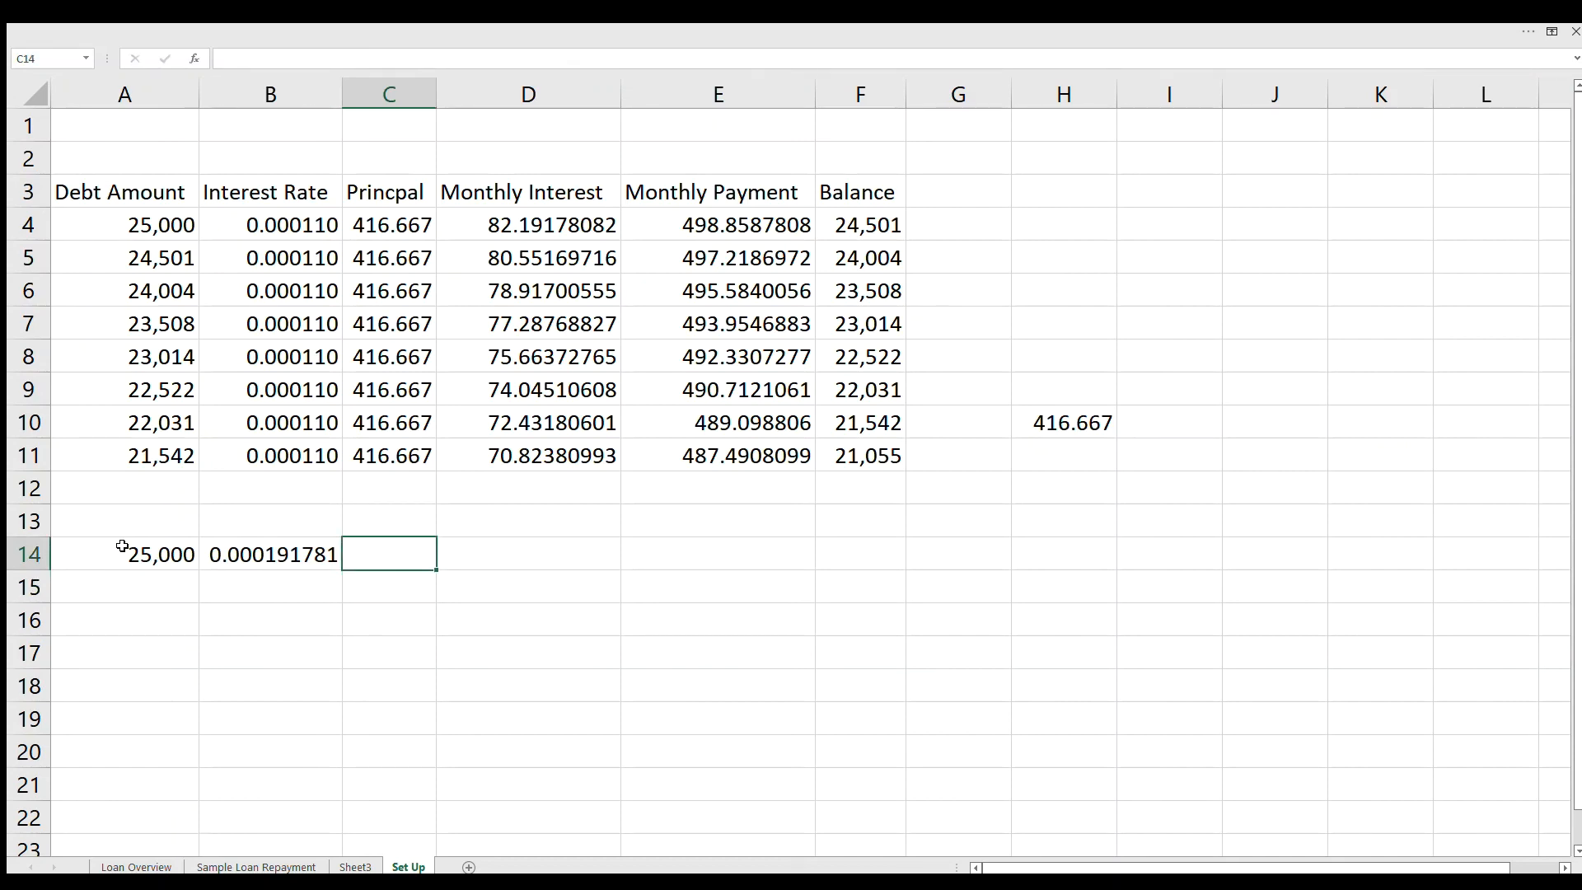
type("400")
key("Tab")
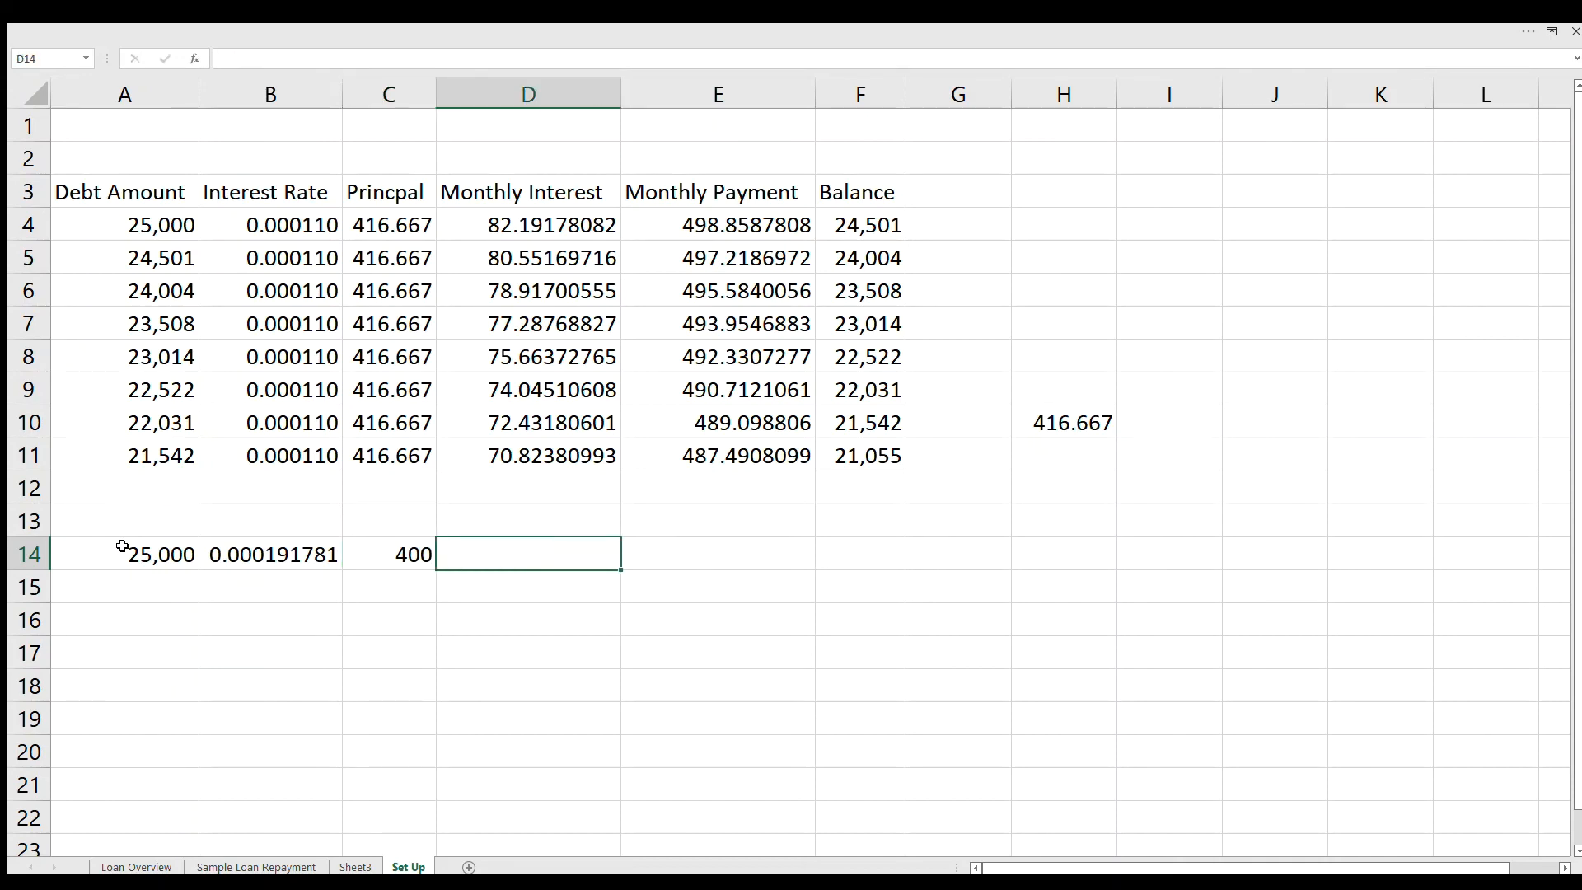
Step: Calculate the interest on the second loan's debt by entering =B14*A14 in D14
type("=")
type("B14")
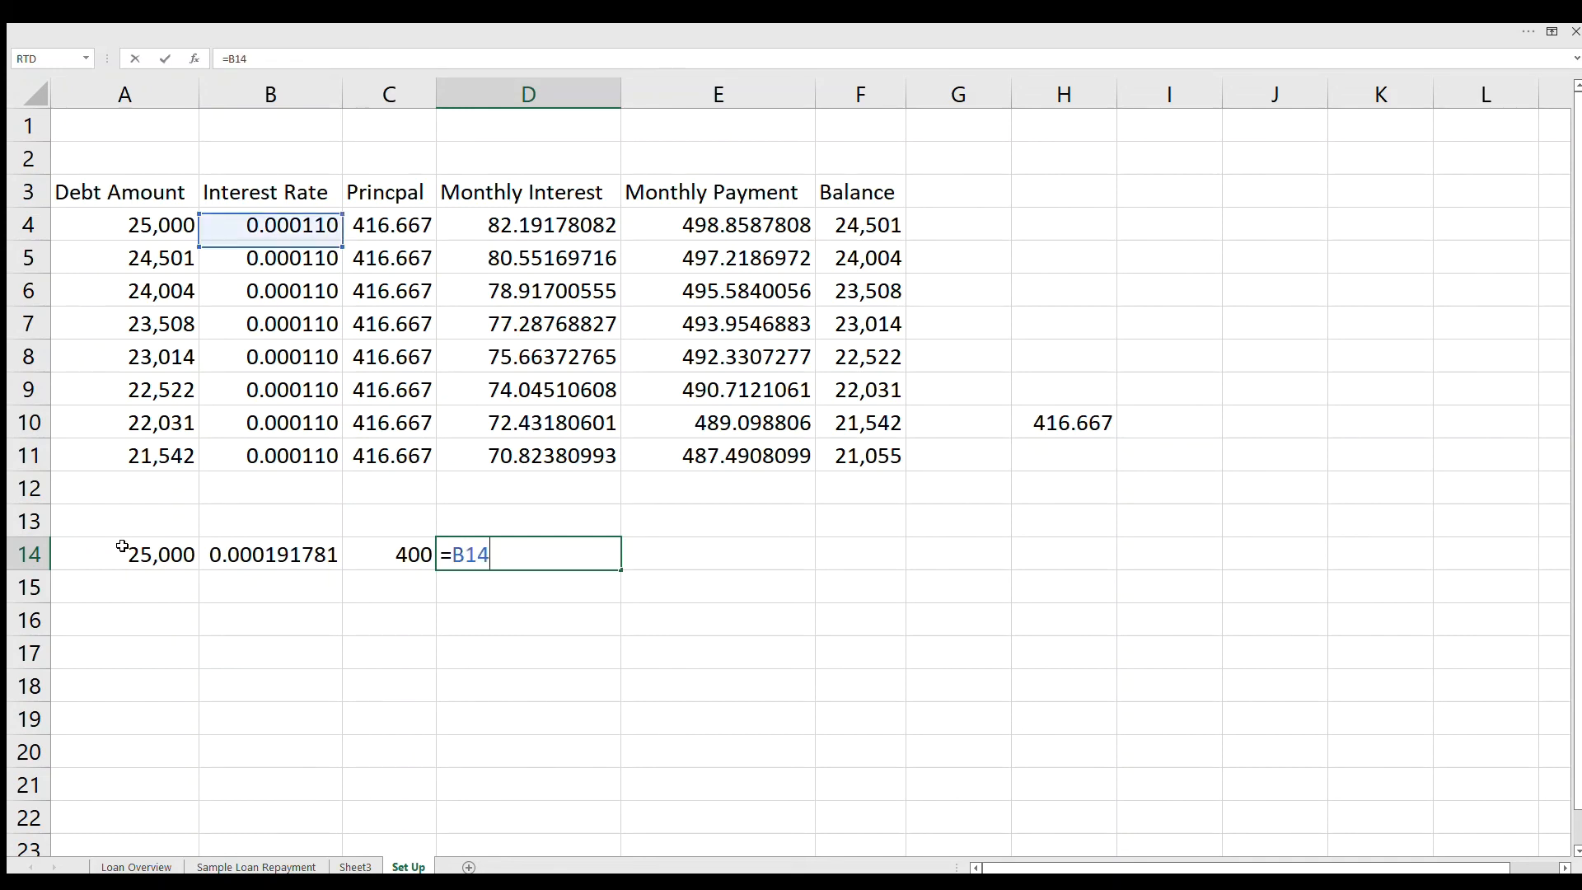
type("*")
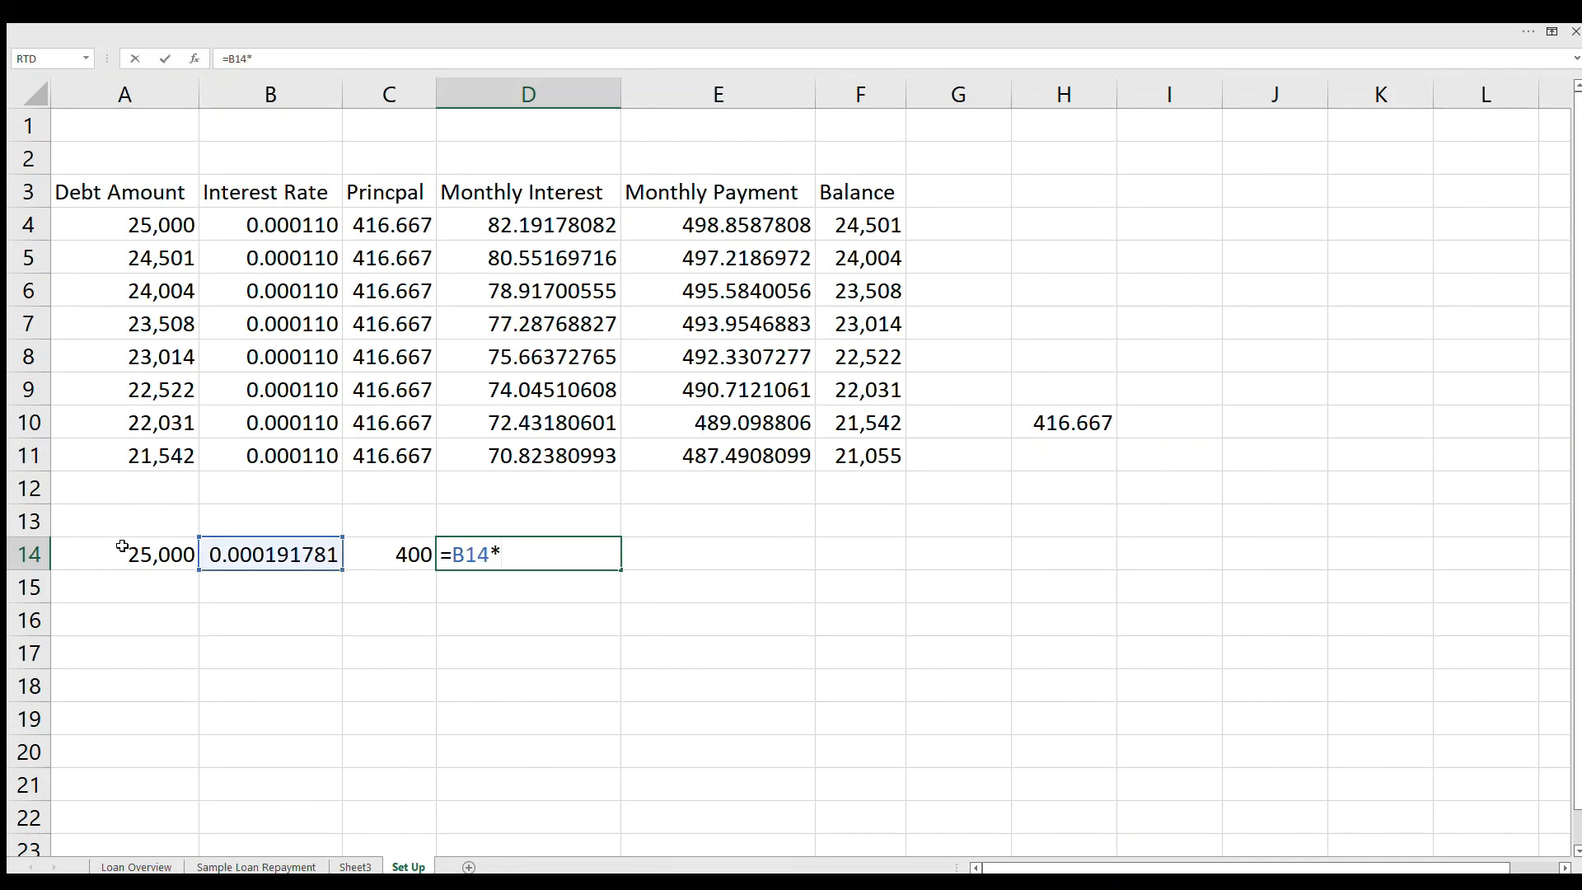
type("A1")
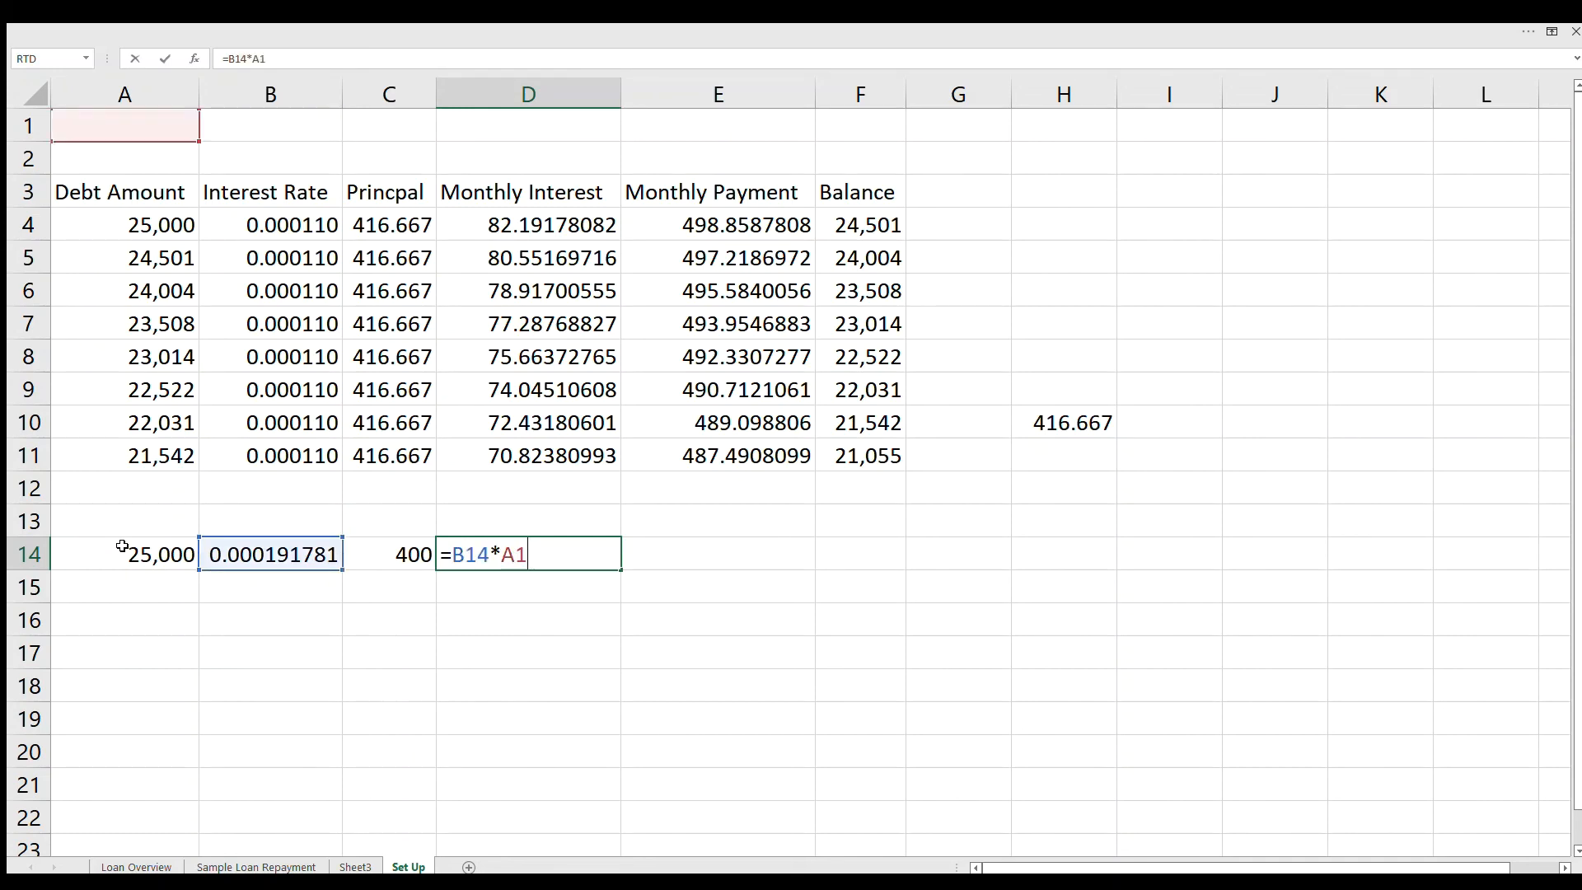
type("4)")
key("Return")
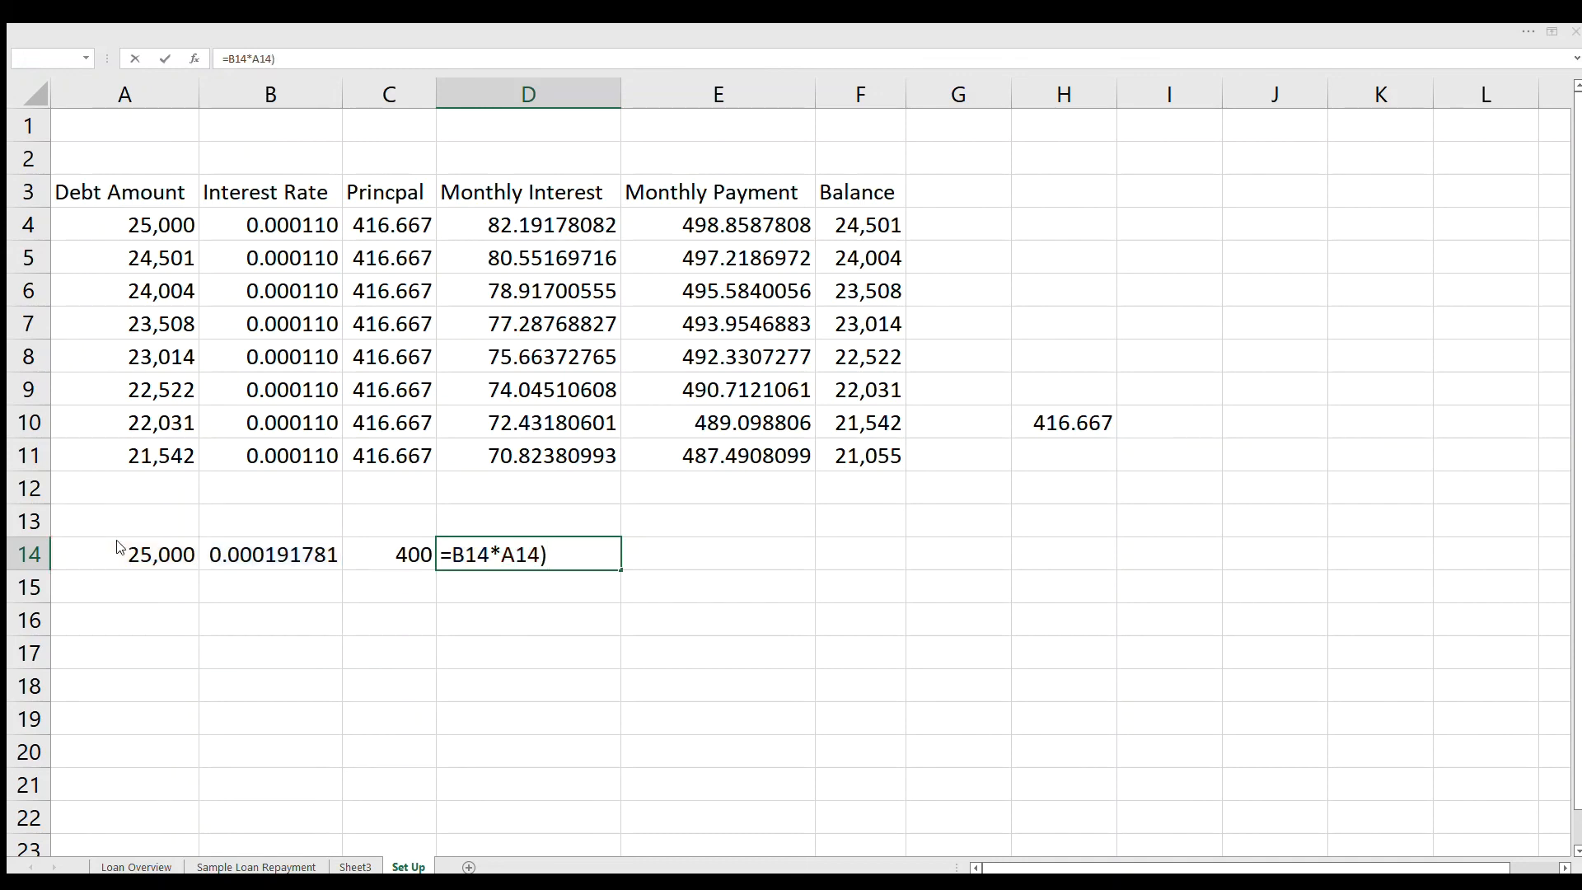
left_click(775, 515)
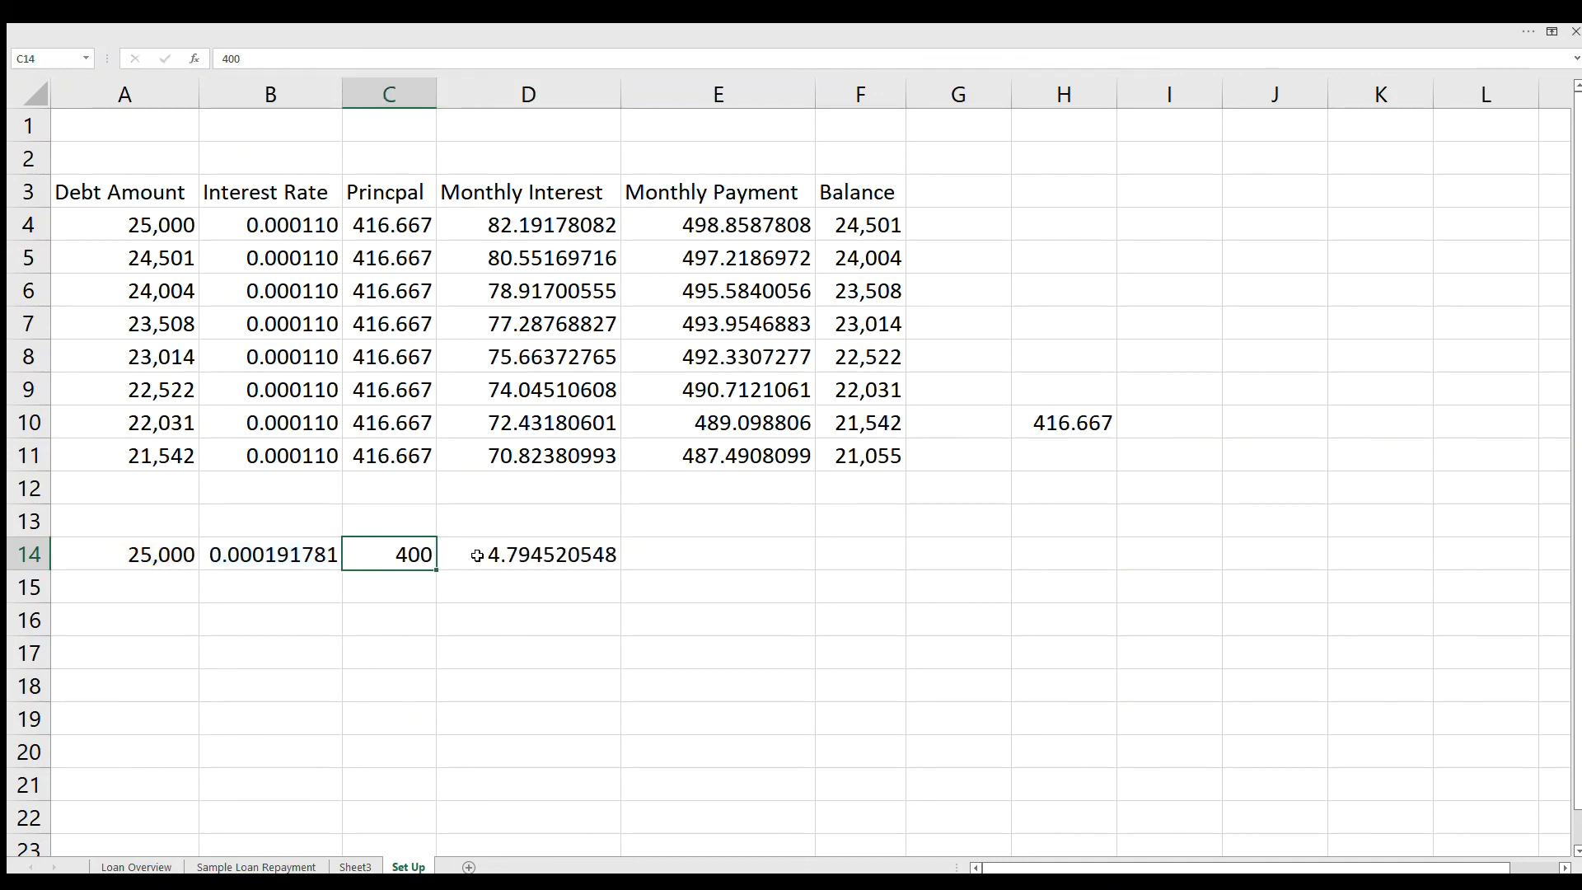
Step: Extend the D14 interest formula to a 30-day month as =(B14*A14)*30
left_click(508, 555)
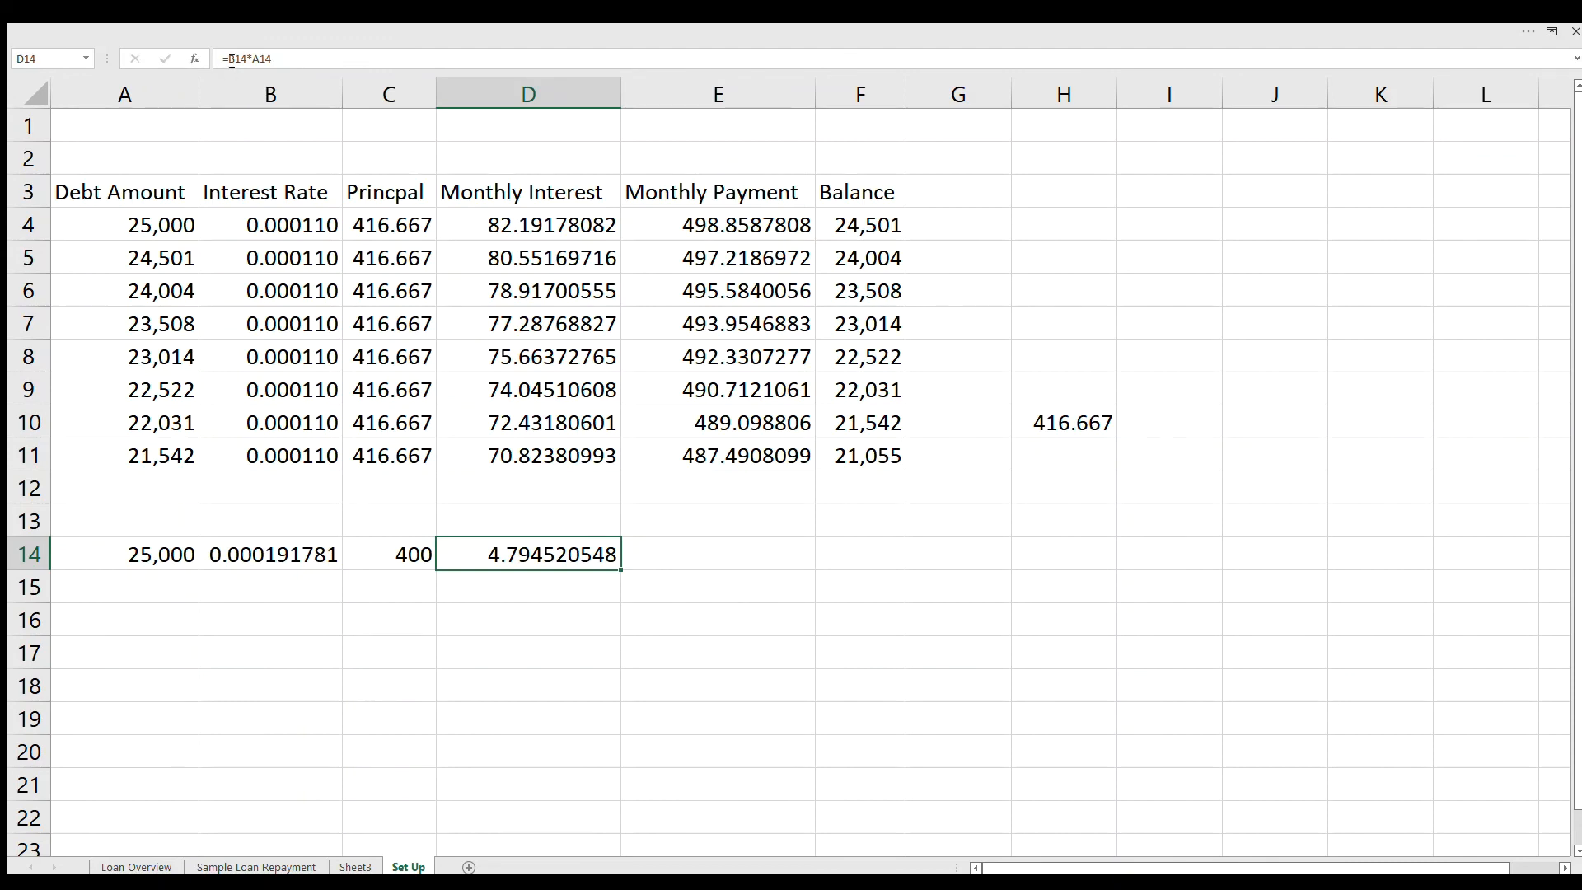
left_click(257, 60)
type("(")
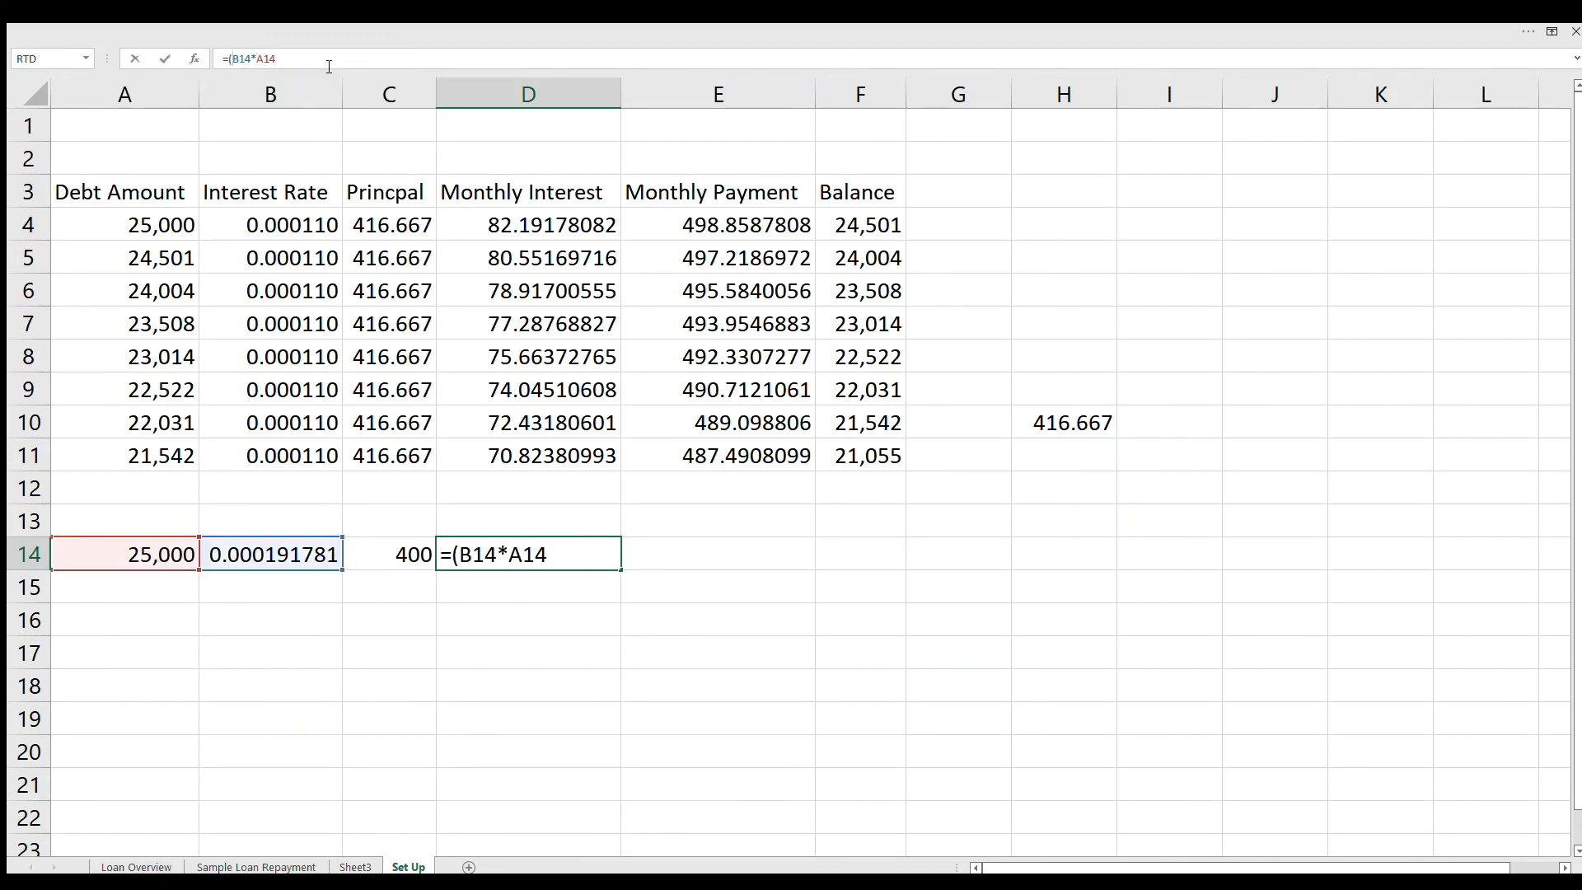
type(")*30")
key("Return")
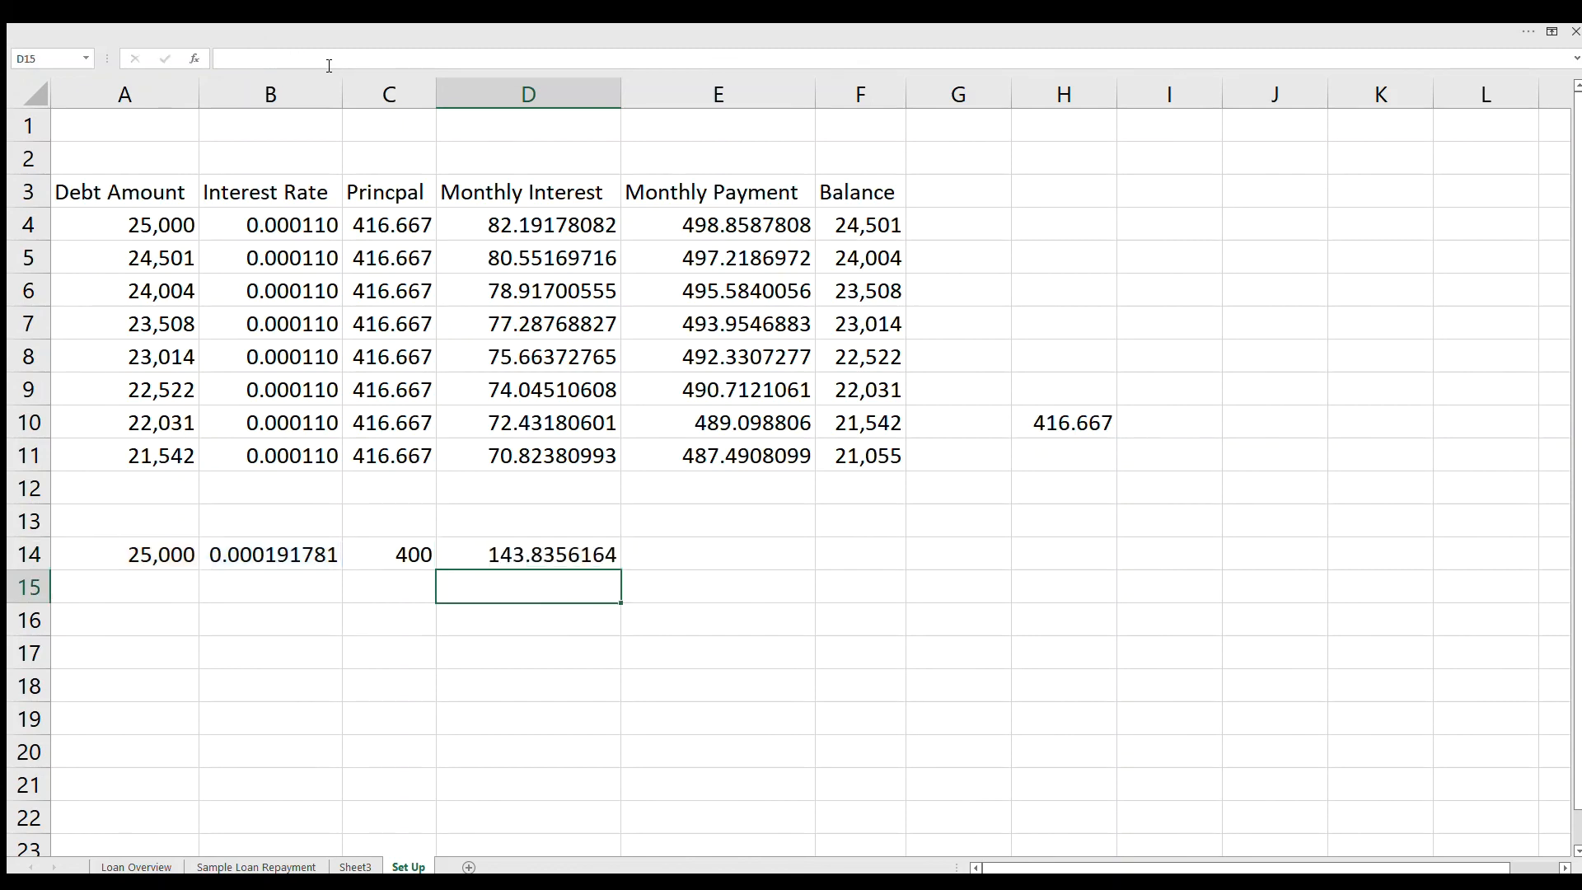
Step: Calculate the second loan's monthly payment by adding principal and interest with =C14+D14 in E14
left_click(697, 559)
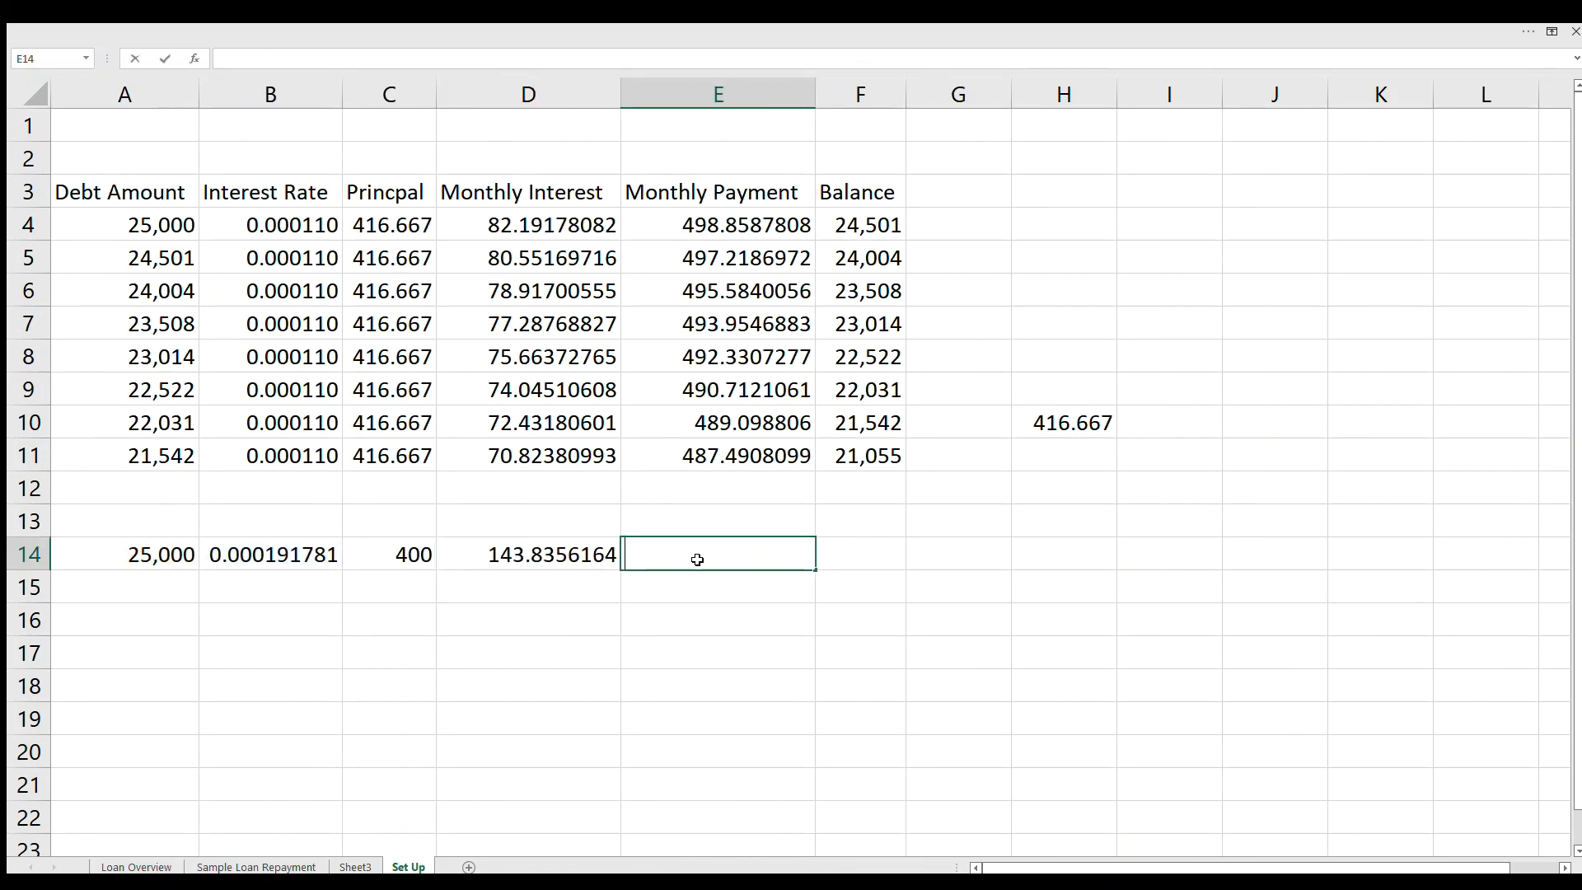
type("=B14")
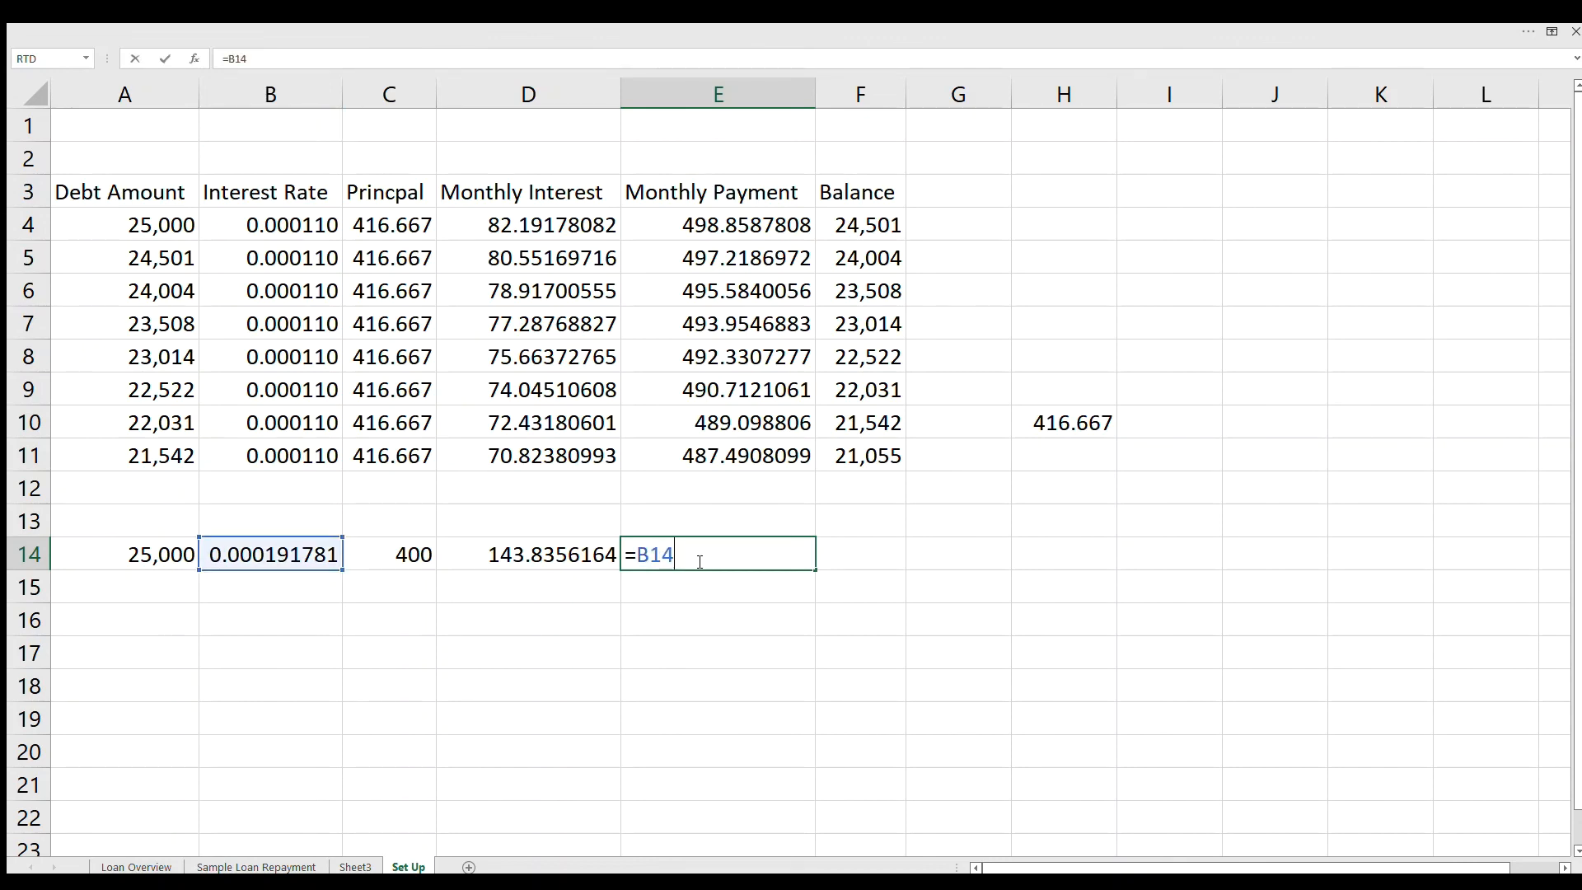
key("BackSpace")
key("BackSpace")
key("BackSpace")
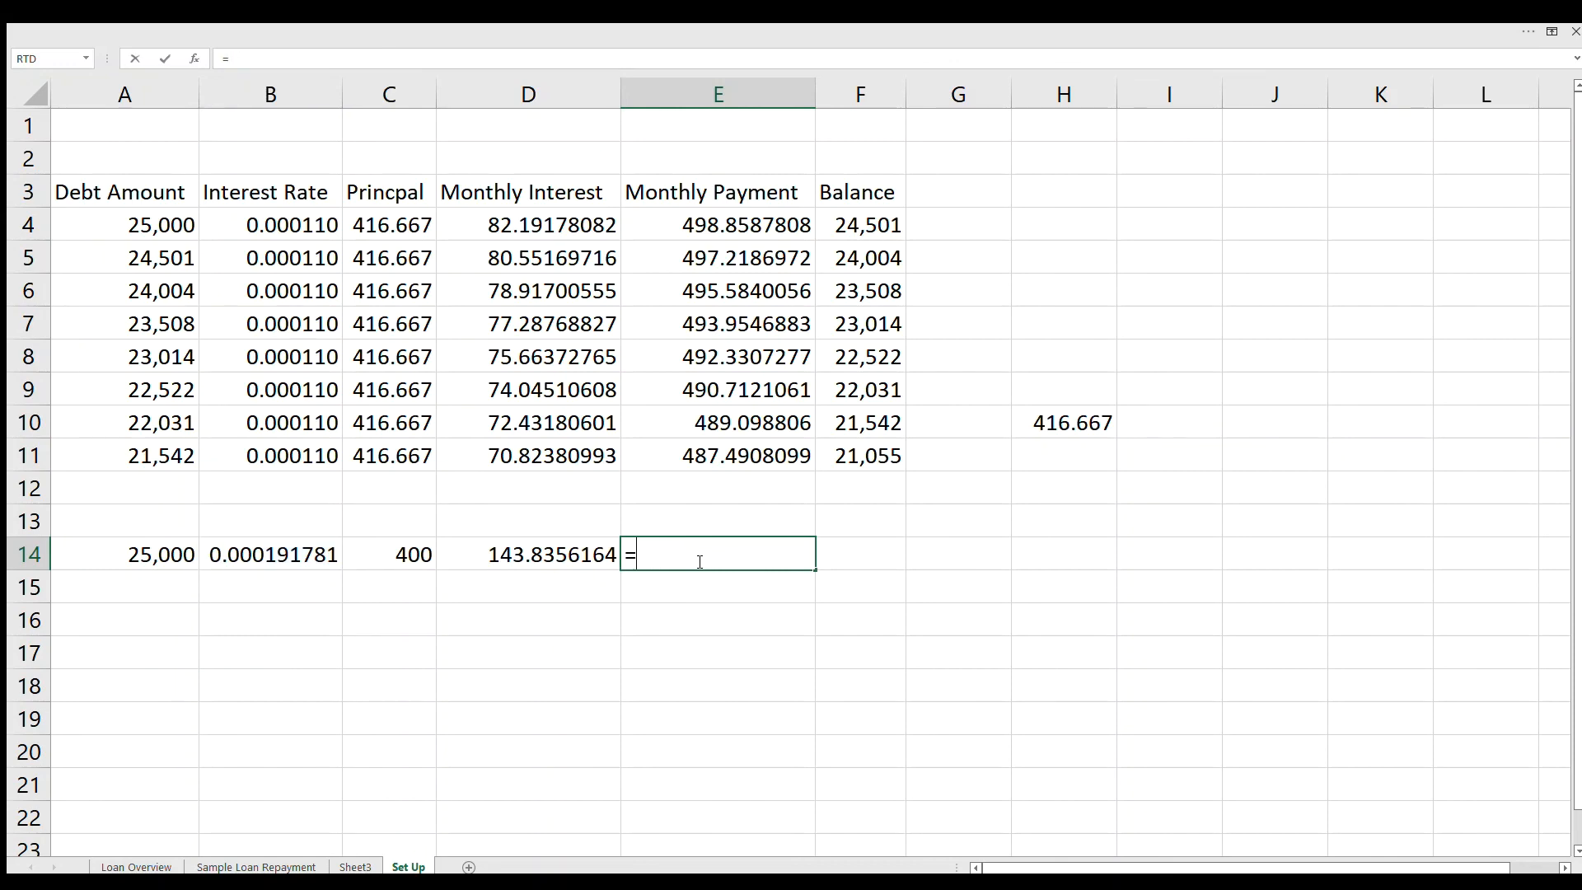
type("C14+")
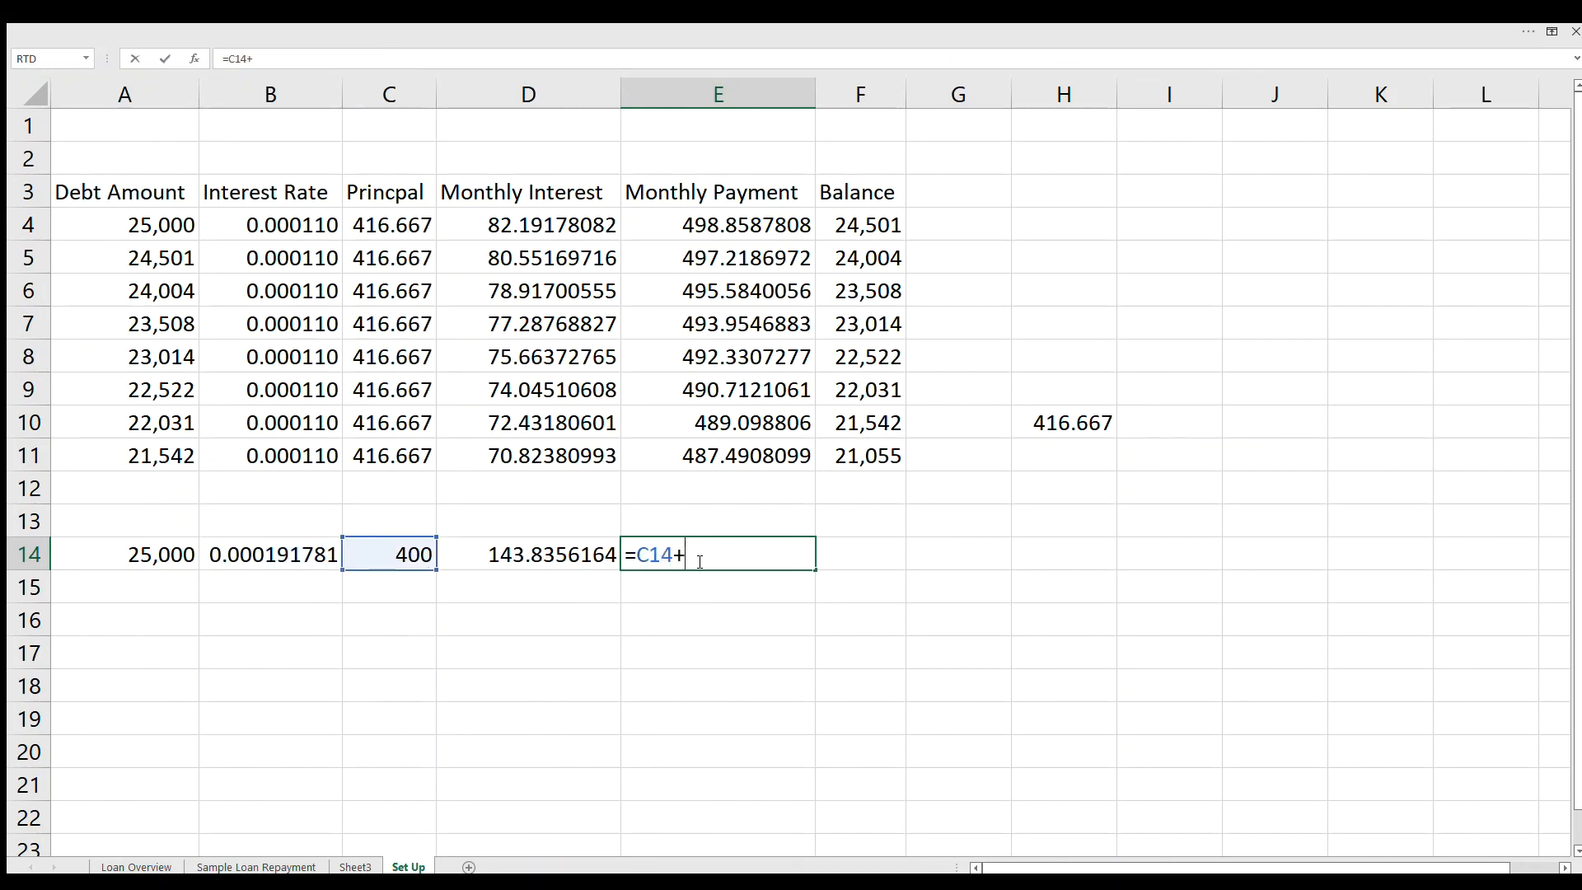
type("D14")
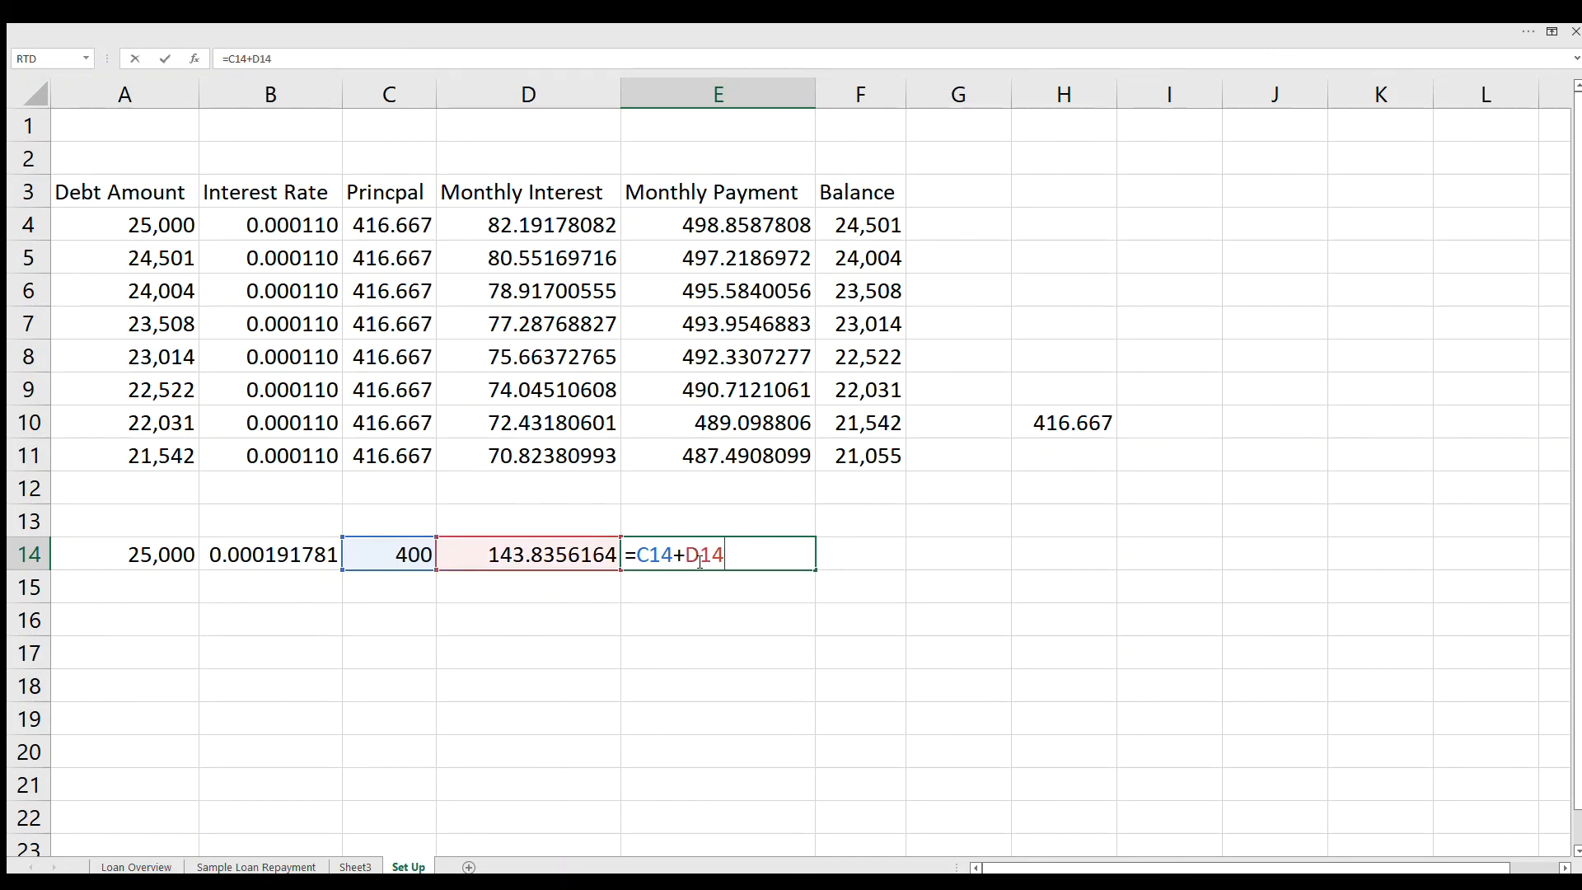
key("Return")
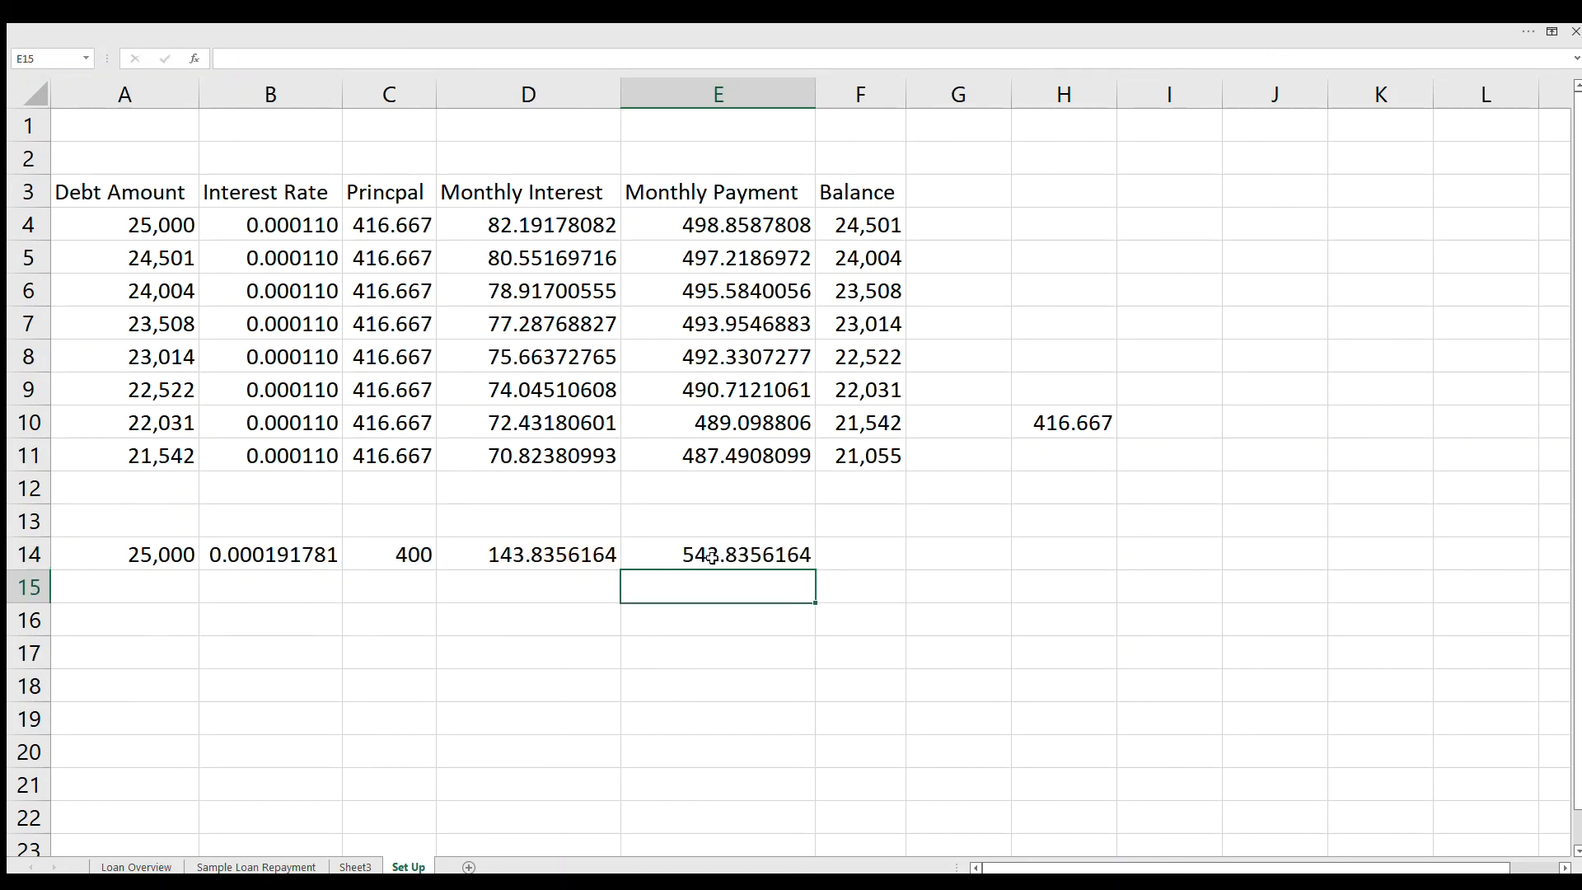
Step: Calculate the second loan's remaining balance by entering =A14-E14 in F14
left_click(871, 557)
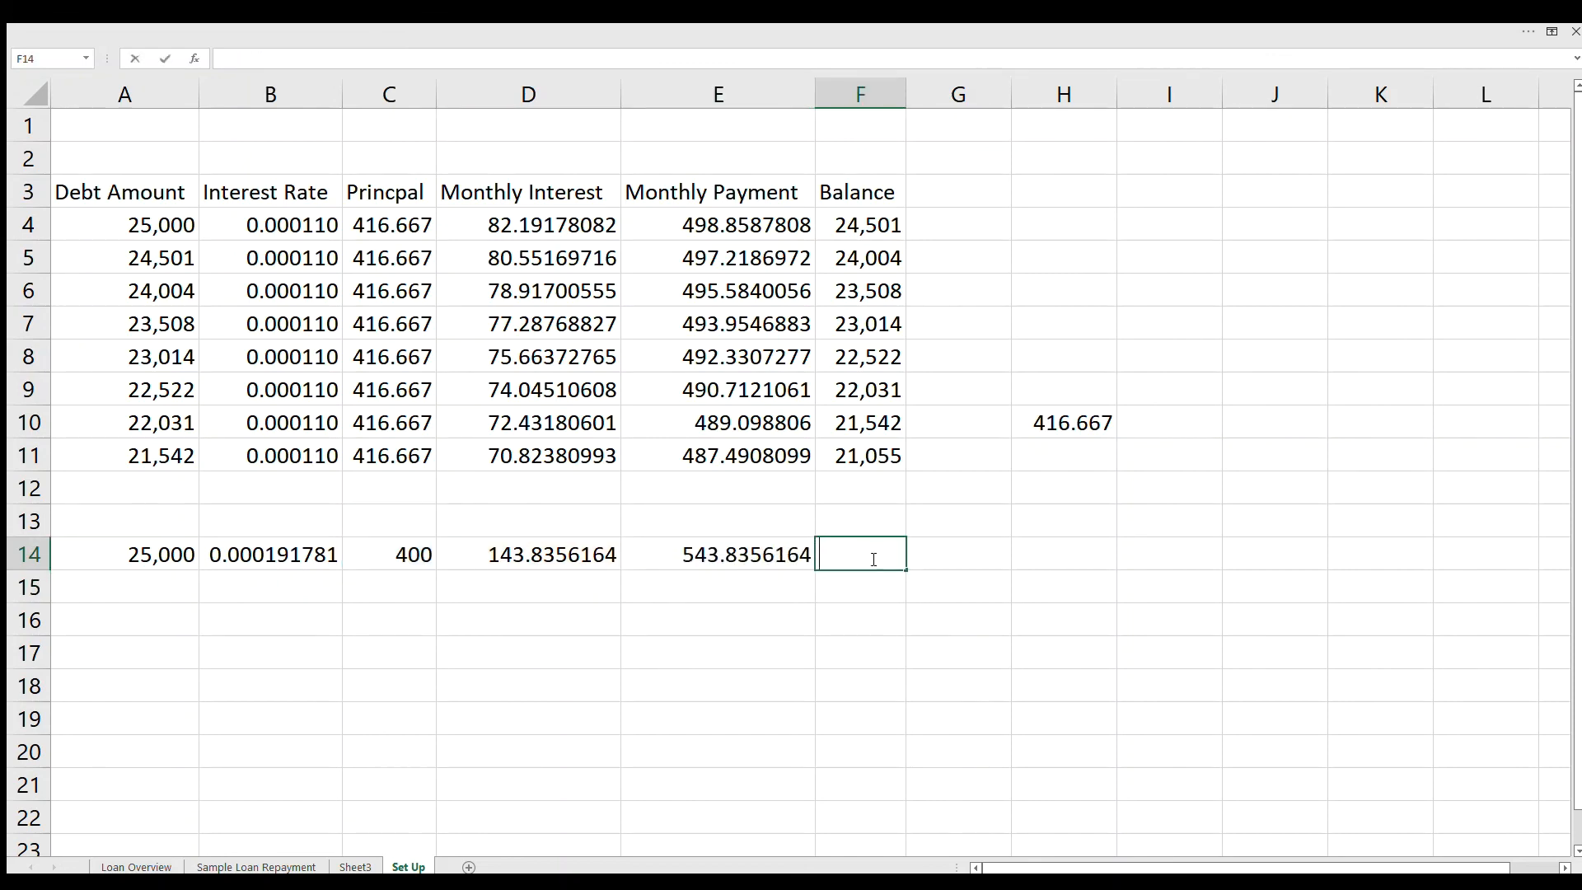
type("=A14")
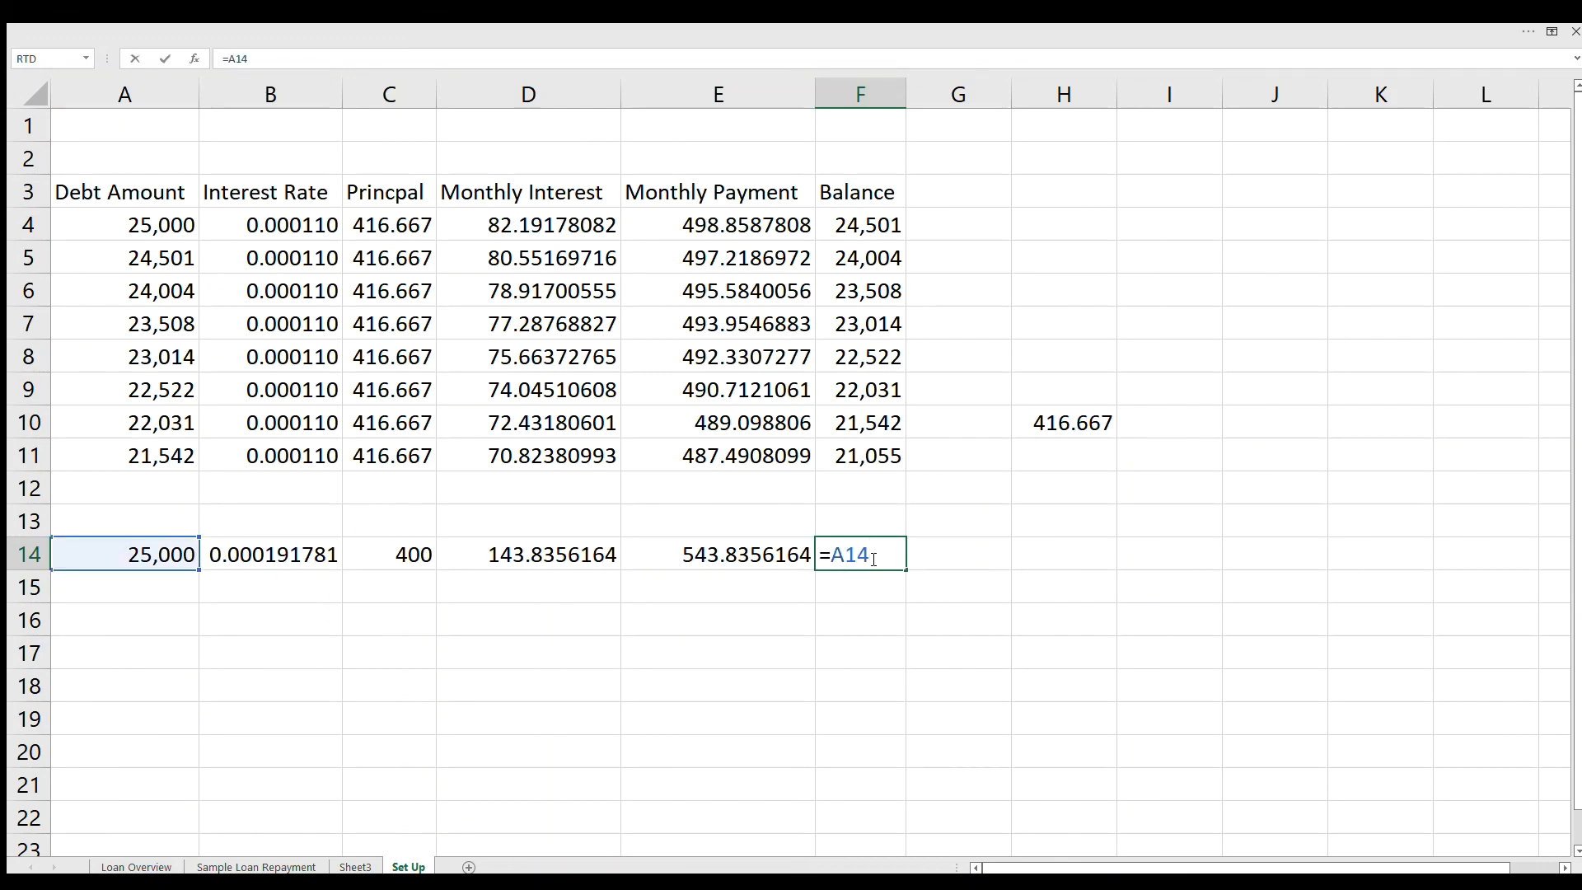
type("-")
type("E1")
type("4")
key("Return")
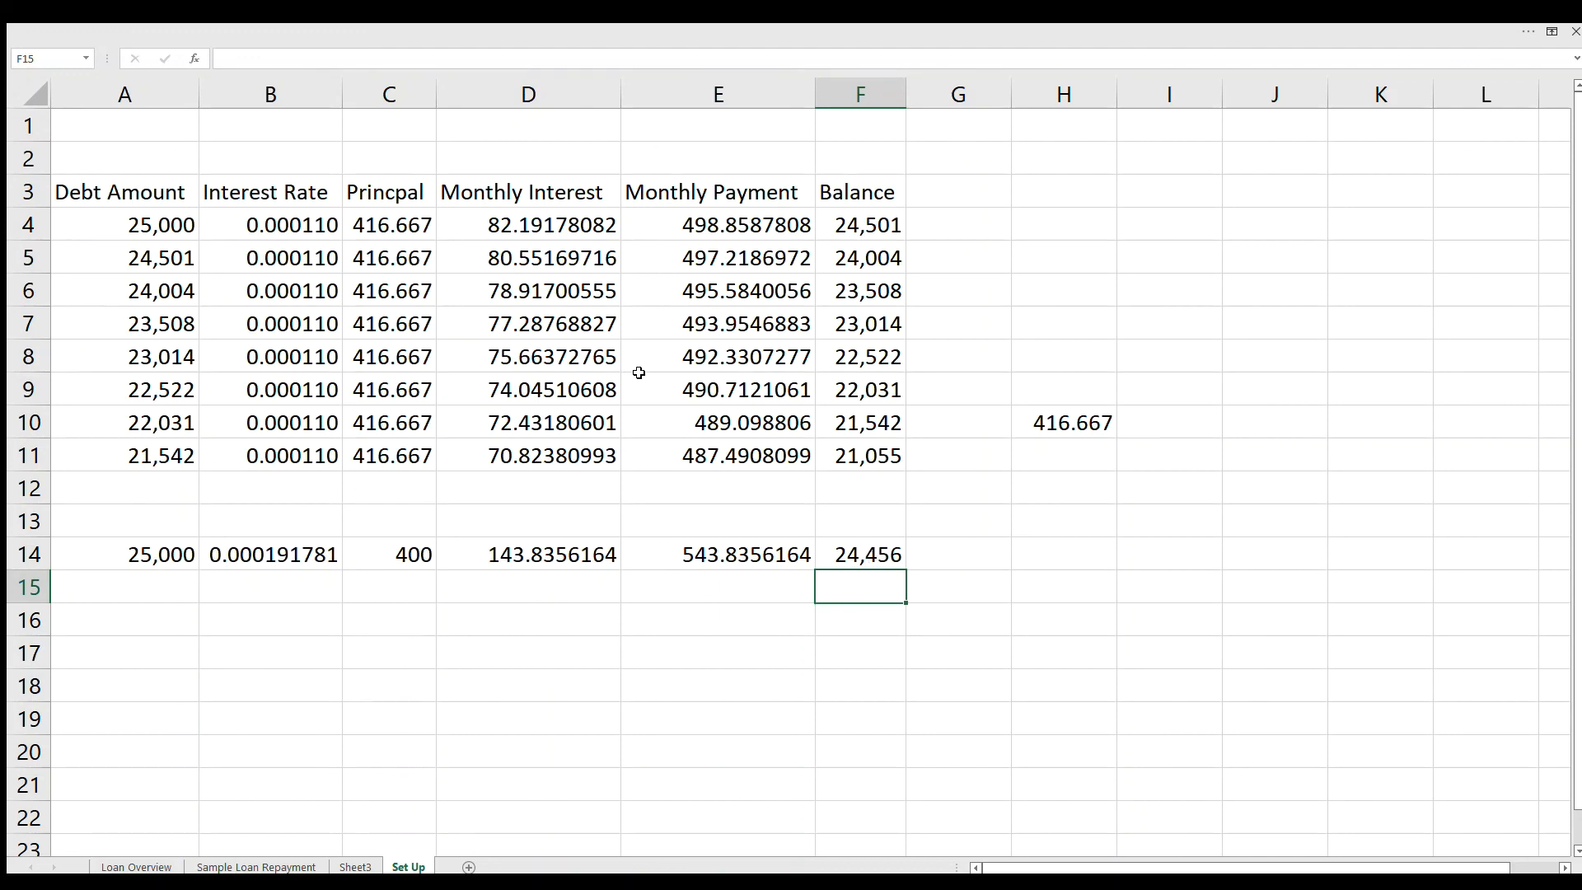
left_click_drag(869, 461, 165, 456)
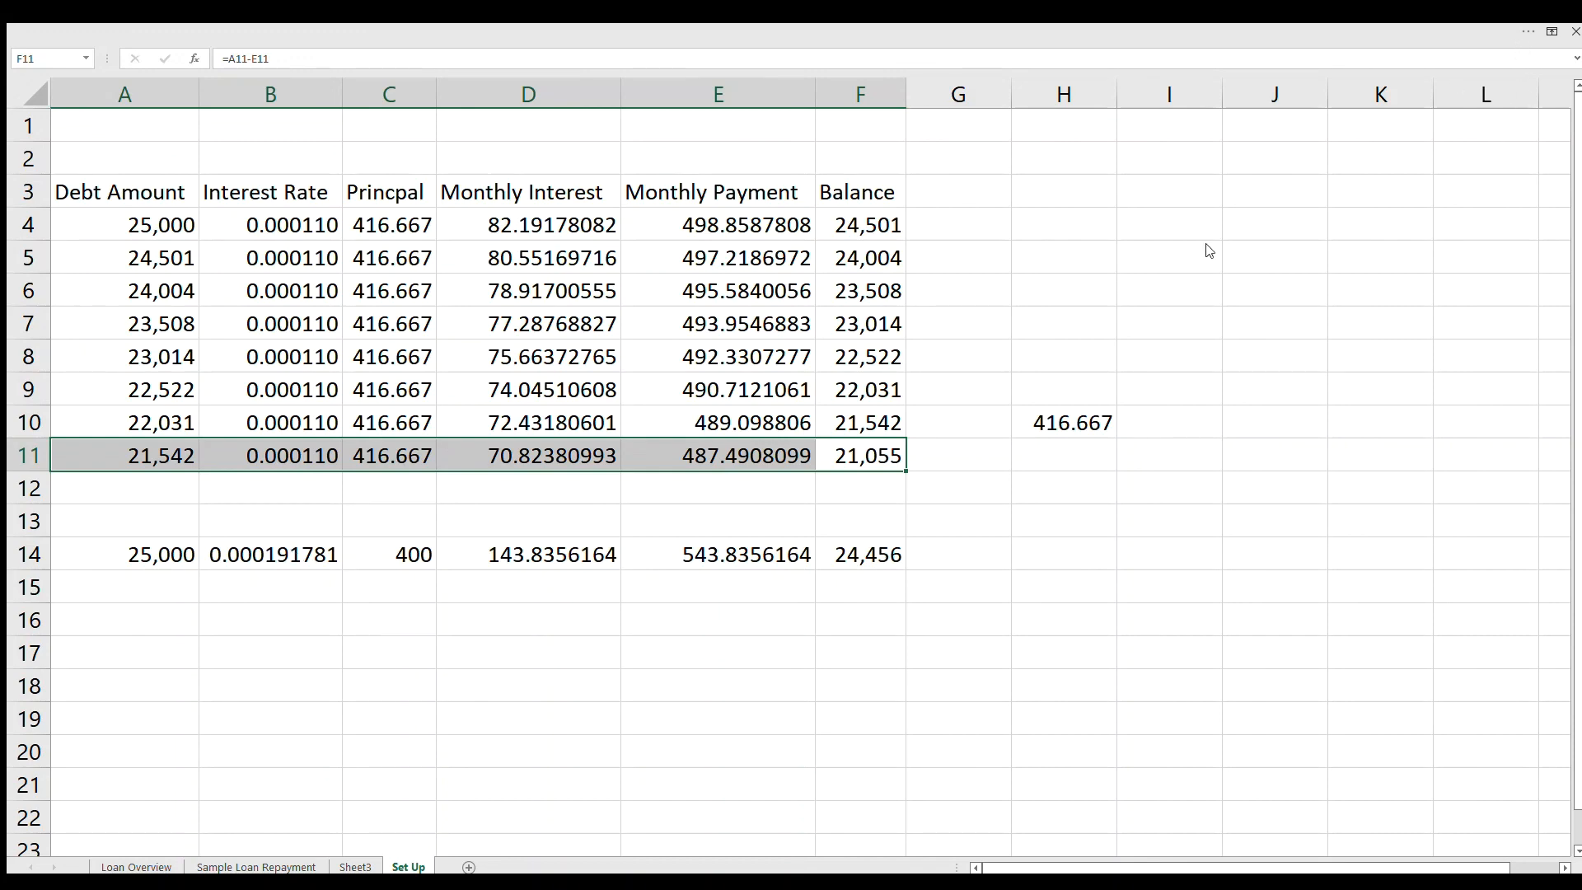
left_click(1040, 295)
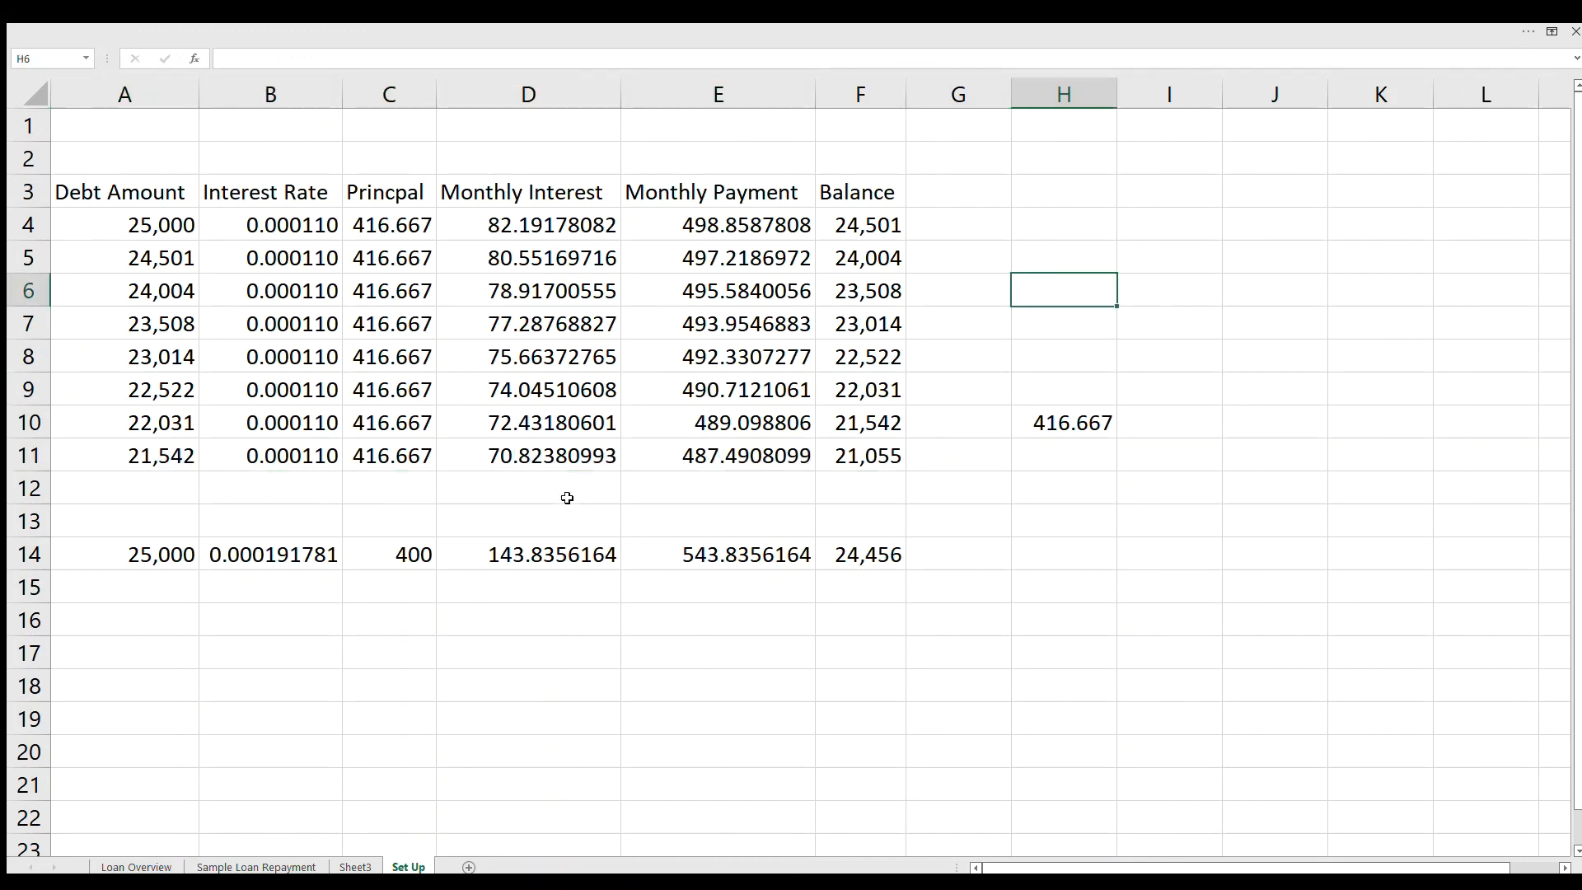